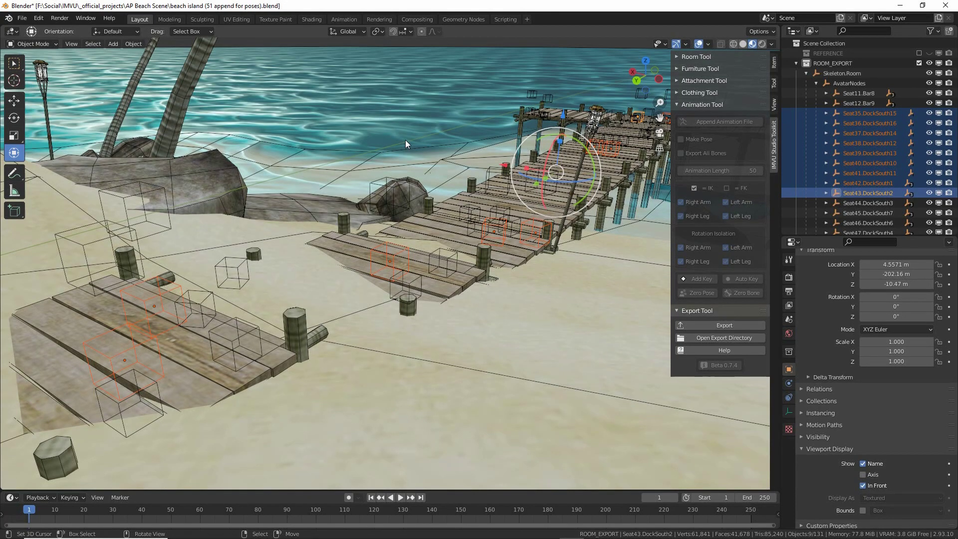
Select the Seat36.DockSouth16 and Seat35.DockSouth15 nodes on the nearest dock platform to examine their names.
middle_click_drag(426, 177, 242, 241)
left_click(170, 358)
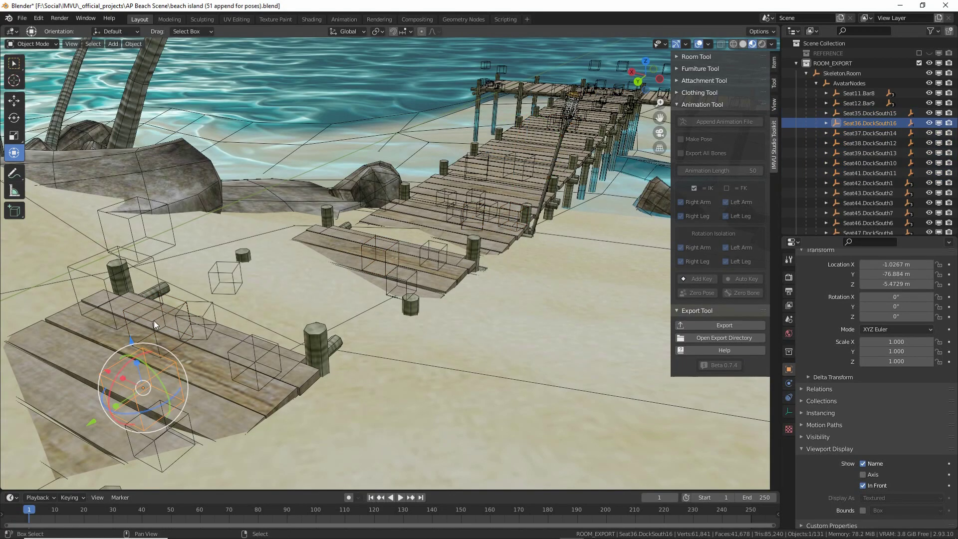
left_click(862, 123, "shift")
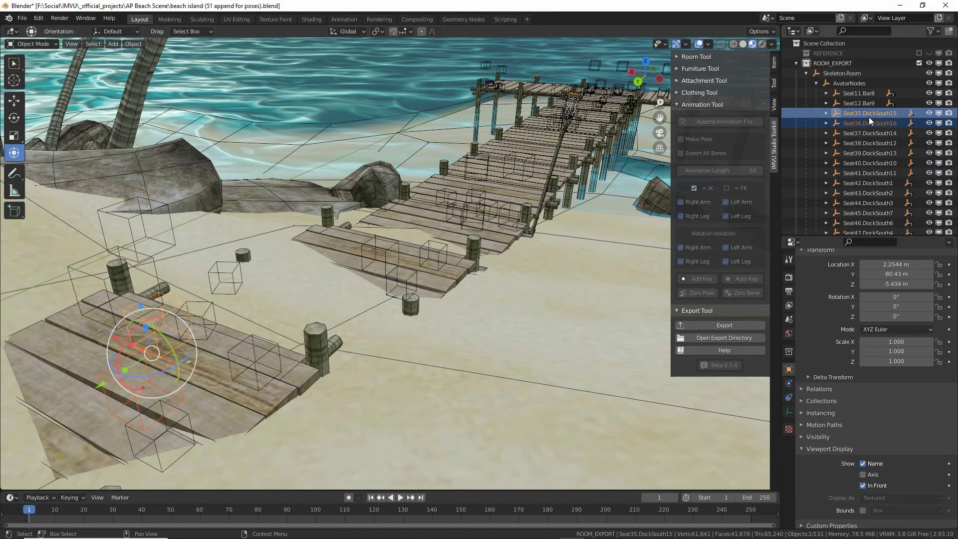
mouse_move(866, 119)
left_mouse_down()
mouse_move(903, 120)
mouse_move(889, 131)
mouse_move(898, 133)
left_mouse_up()
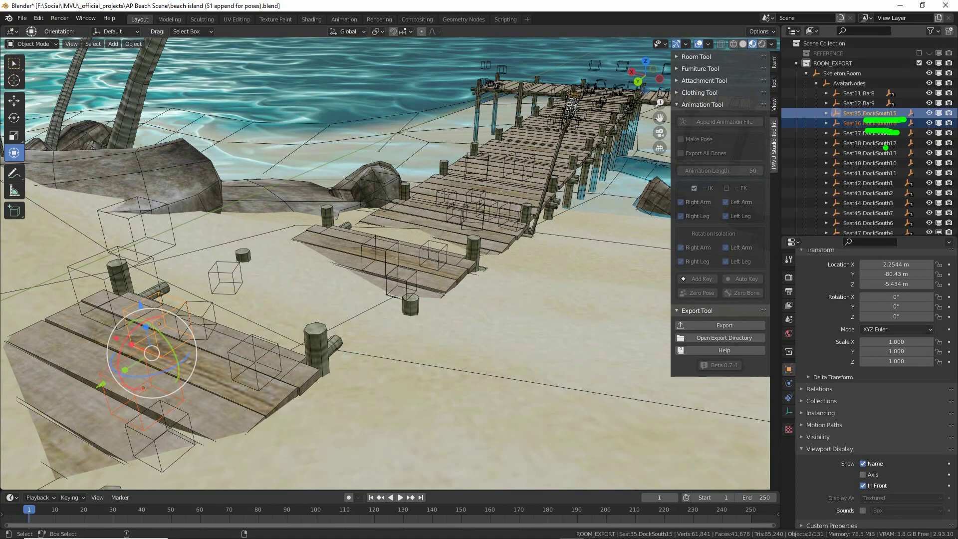
key("Escape")
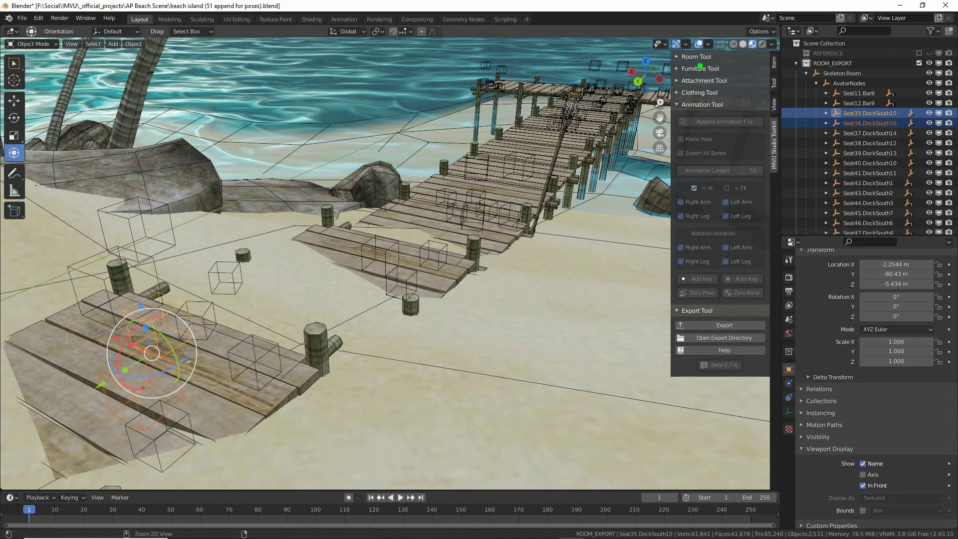
left_click_drag(700, 66, 706, 78)
key("Escape")
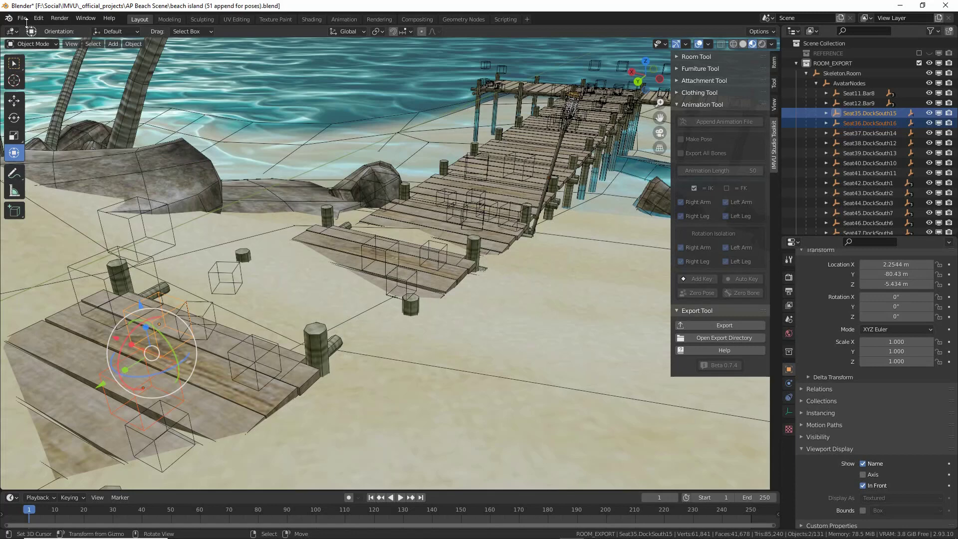
Start a new General file and deselect the default cube.
left_click(23, 18)
mouse_move(35, 31)
left_click(153, 31)
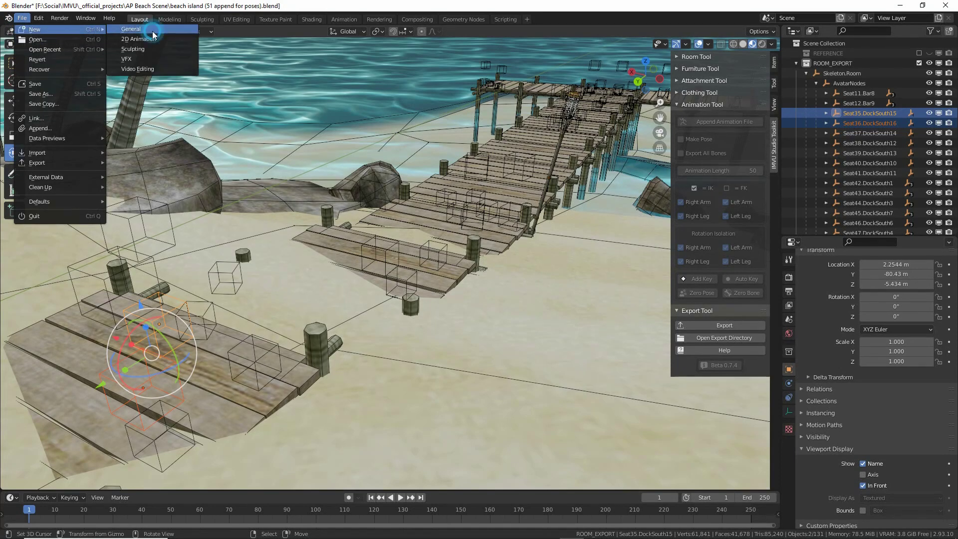
left_click(498, 293)
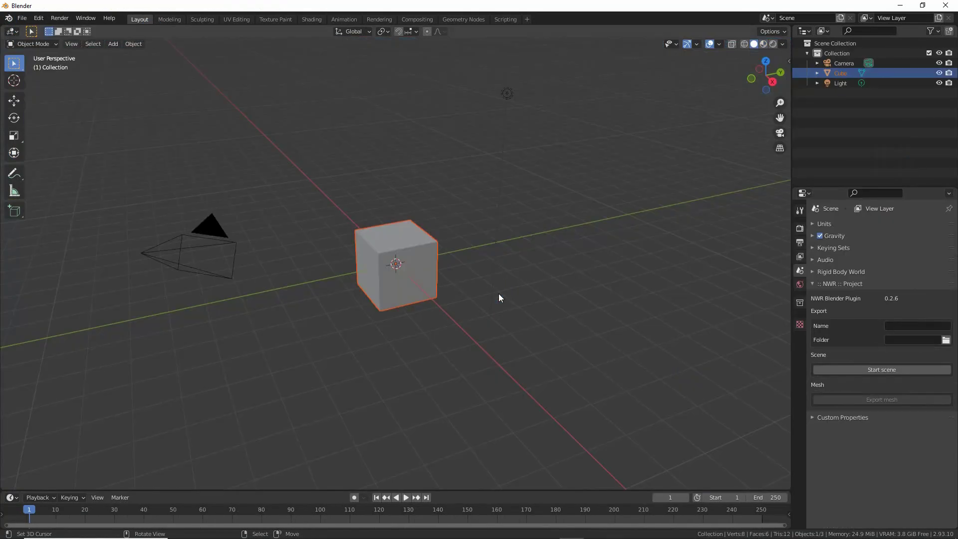
left_click(520, 261)
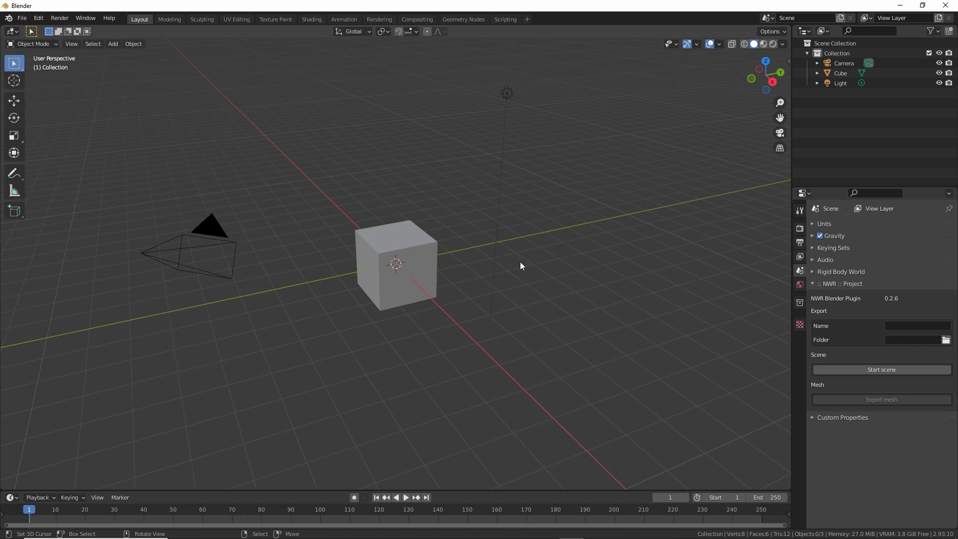
Append the animation file with the IMVU Studio Toolkit's Animation Tool to bring in the avatar control rig.
key("n")
left_click(785, 123)
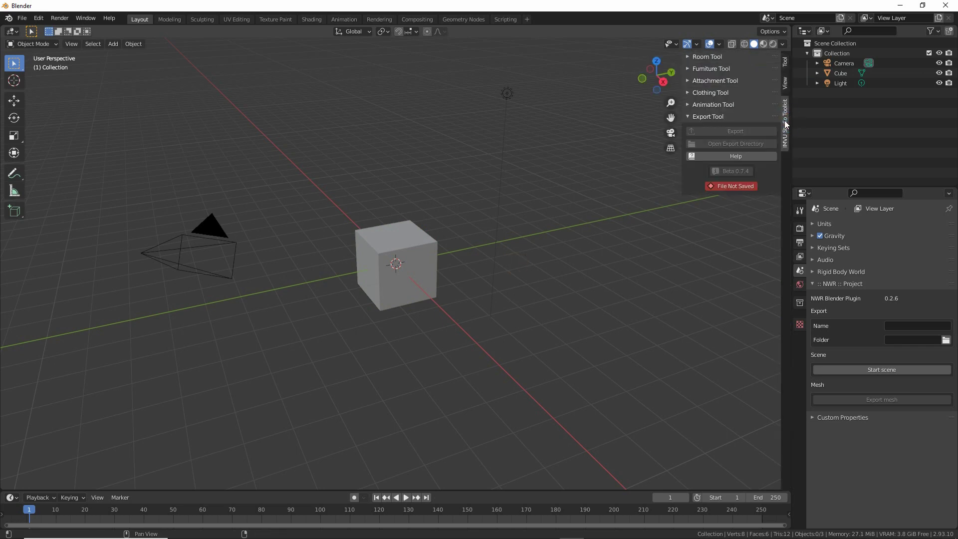
left_click(704, 106)
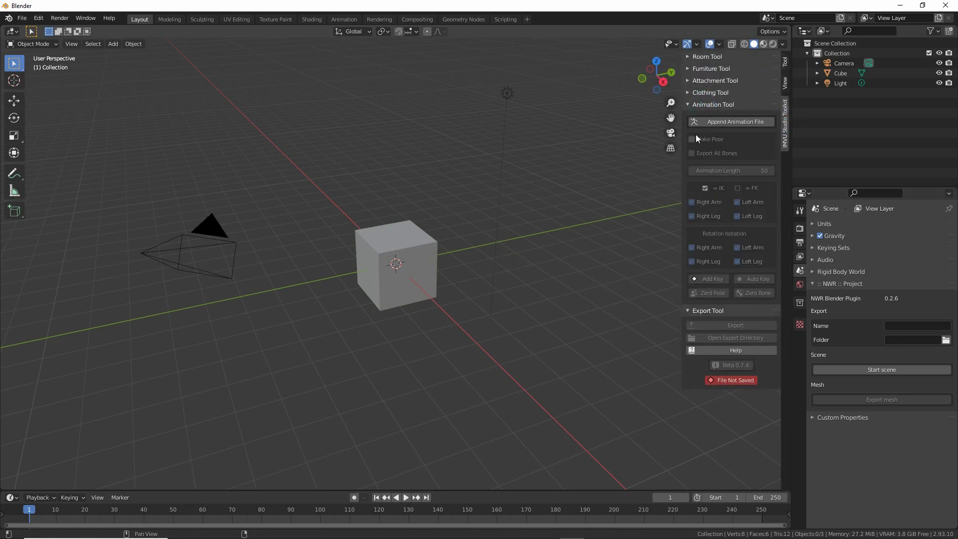
key("ctrl+2")
left_click_drag(706, 134, 758, 133)
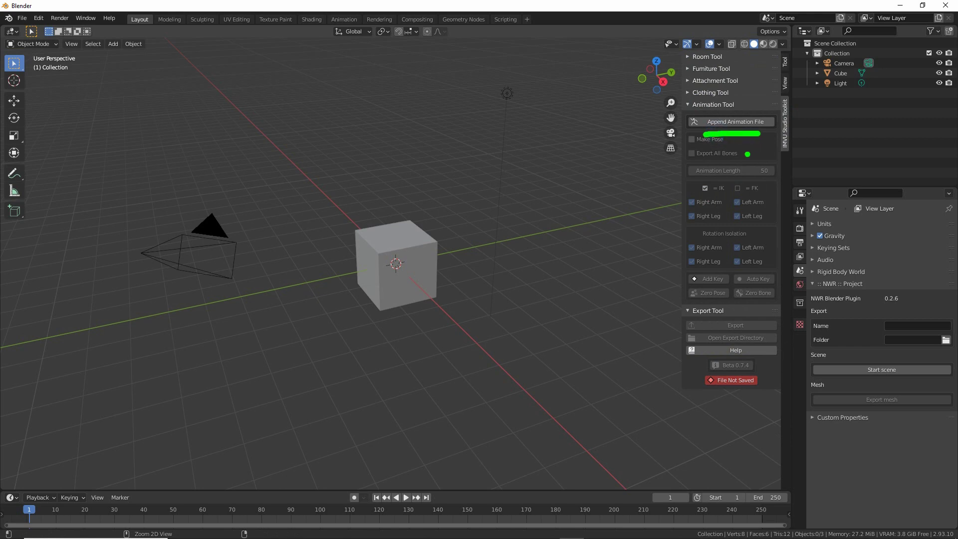
key("Escape")
left_click(739, 122)
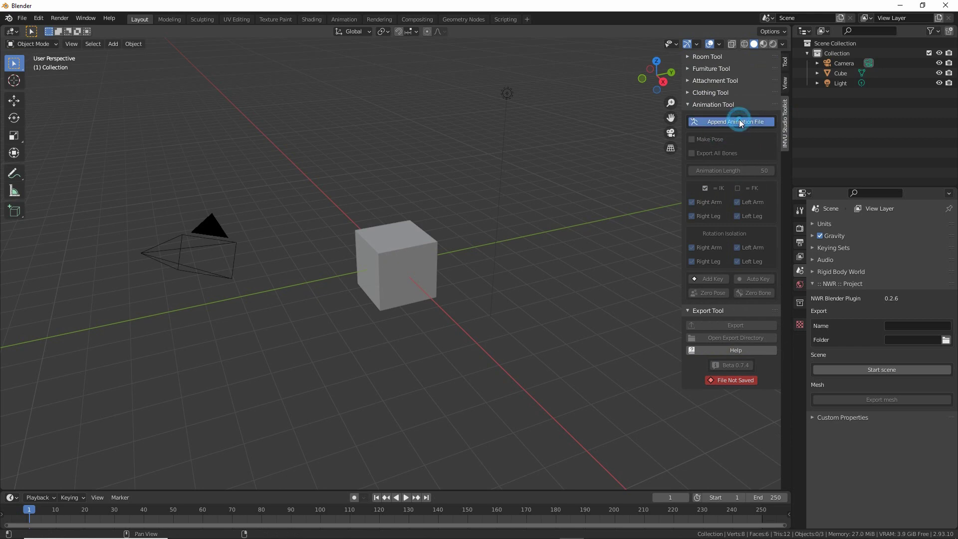
scroll(439, 131, "down", 3)
middle_click_drag(439, 132, 453, 214)
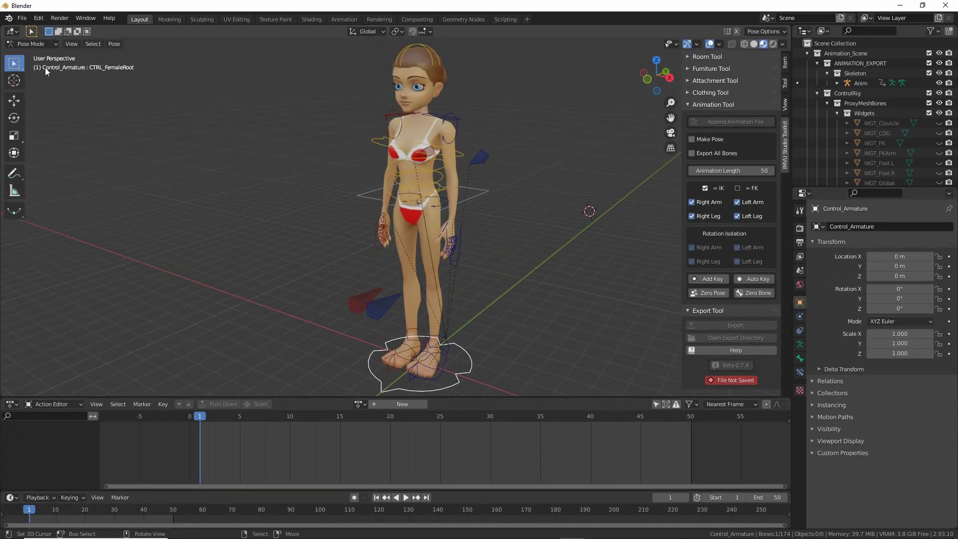
Start appending from "beach island (51 append for poses).blend" in the AP Beach Scene folder and open its Object data.
left_click(22, 19)
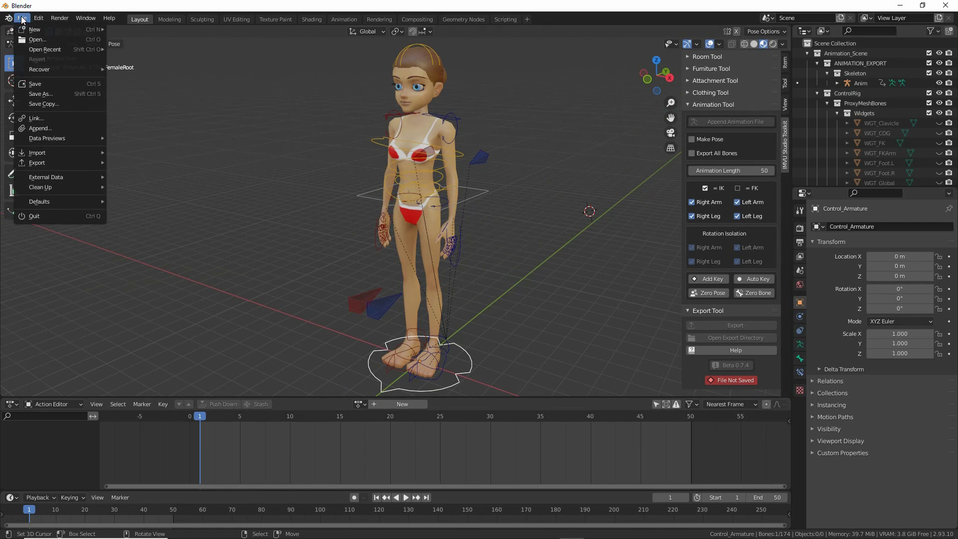
key("ctrl+2")
mouse_move(29, 139)
left_mouse_down()
mouse_move(50, 138)
mouse_move(35, 139)
left_mouse_up()
mouse_move(21, 30)
left_mouse_down()
mouse_move(30, 22)
mouse_move(27, 33)
left_mouse_up()
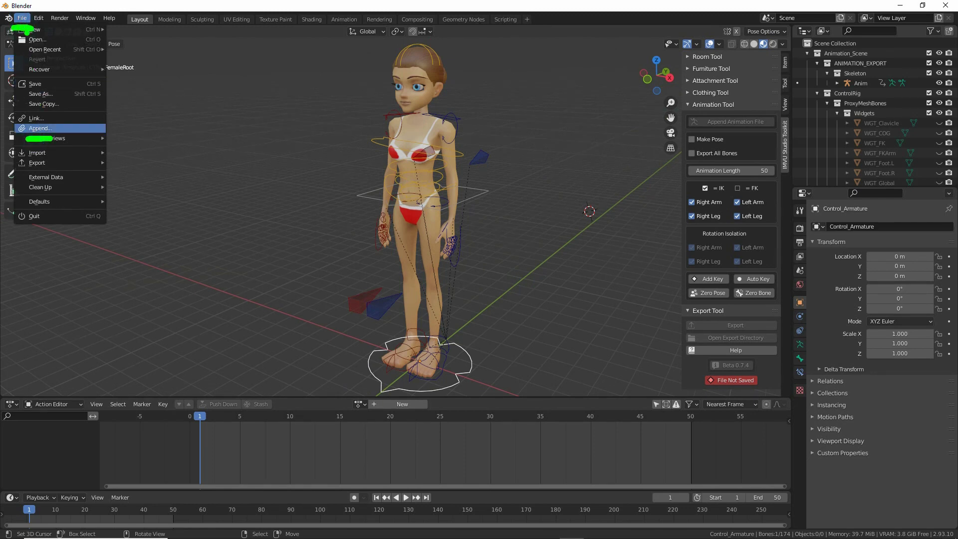
key("Escape")
left_click(35, 129)
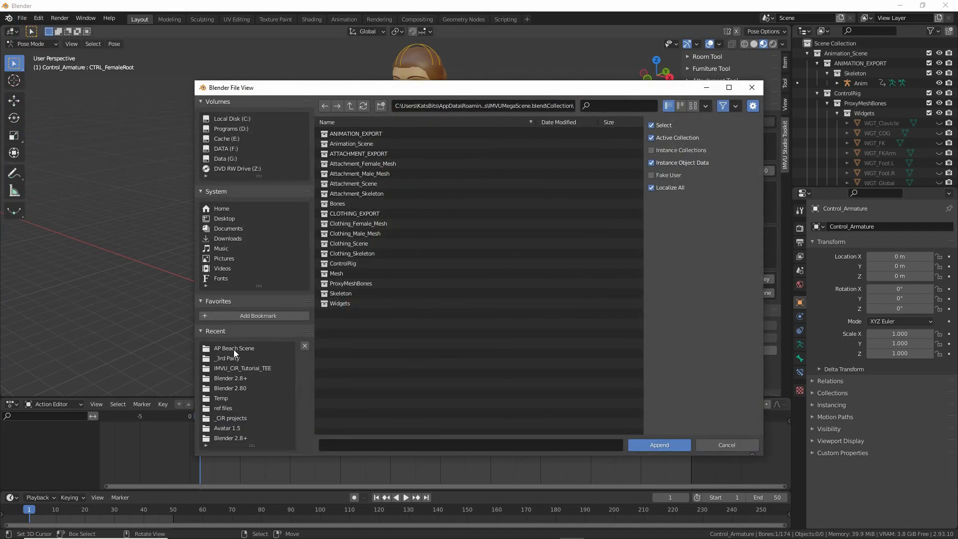
left_click(233, 349)
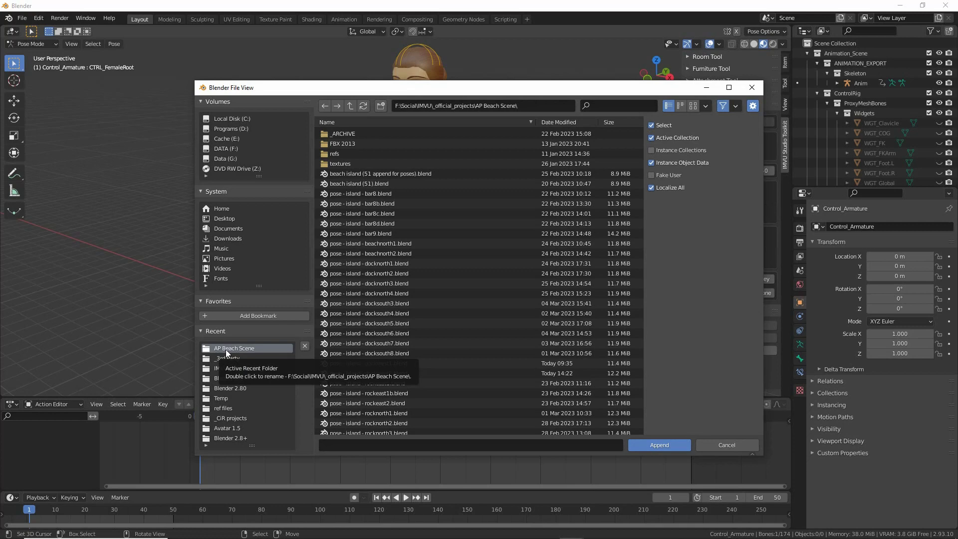
double_click(364, 173)
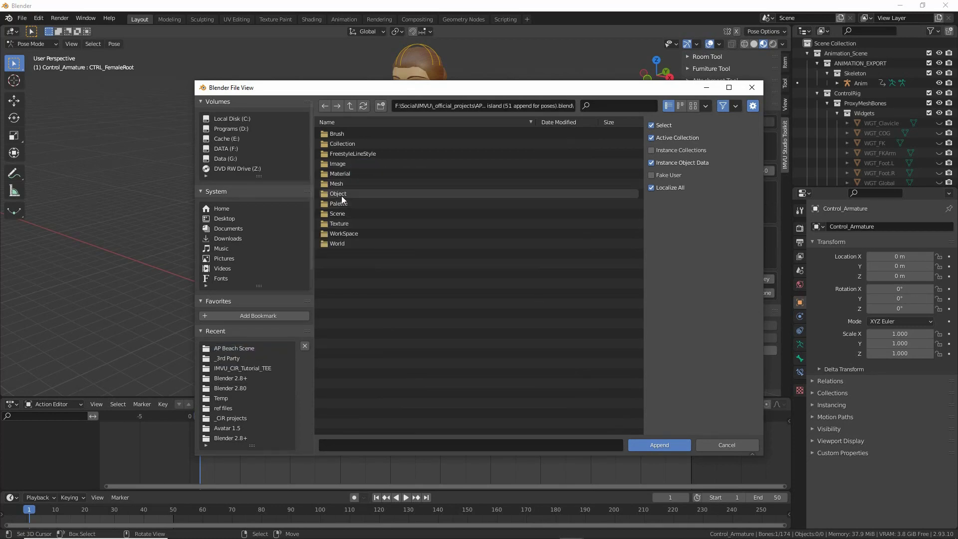
left_click_drag(325, 202, 349, 202)
double_click(335, 194)
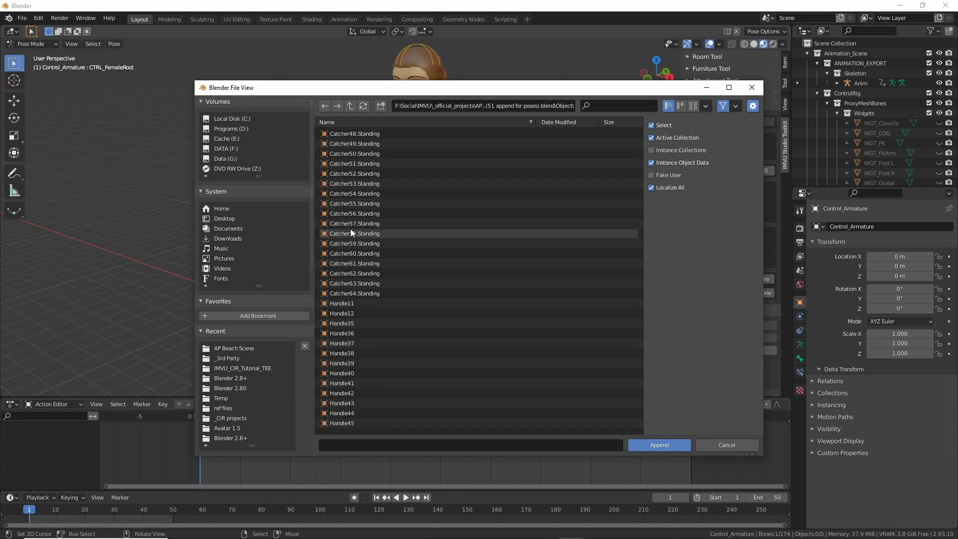
Choose the Island object and the seat nodes from Seat35.DockSouth15 through Seat43.DockSouth2 for appending.
scroll(350, 229, "down", 15)
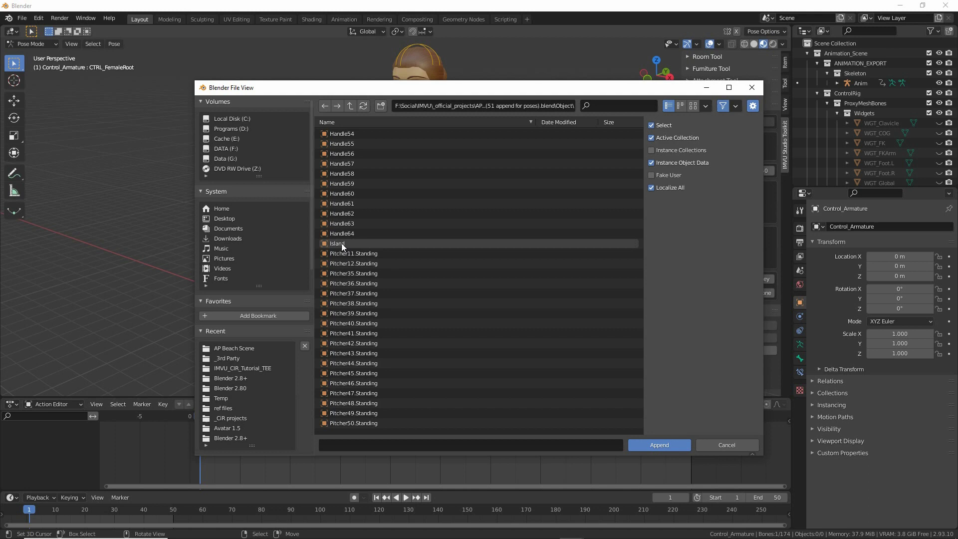
left_click(341, 243)
scroll(354, 268, "down", 10)
scroll(354, 271, "down", 5)
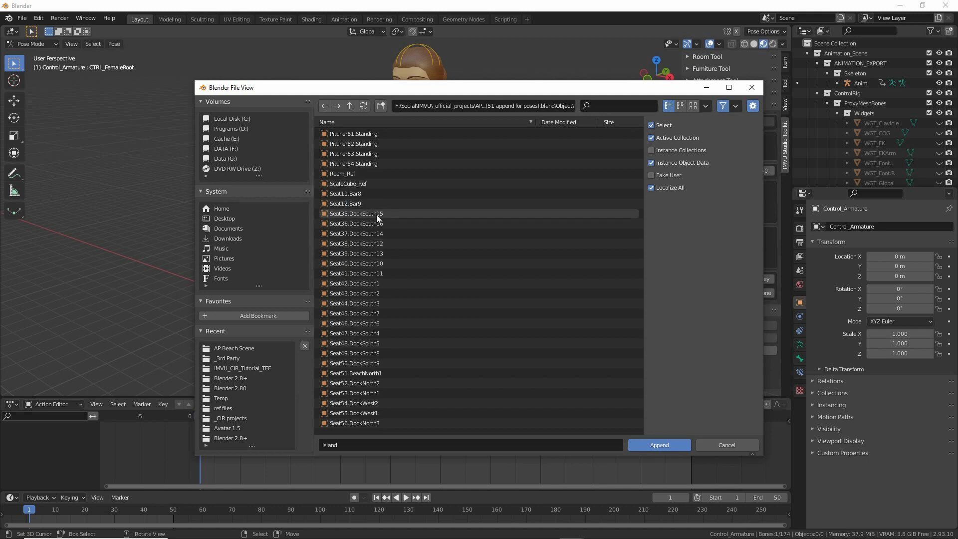
left_click_drag(376, 215, 364, 293)
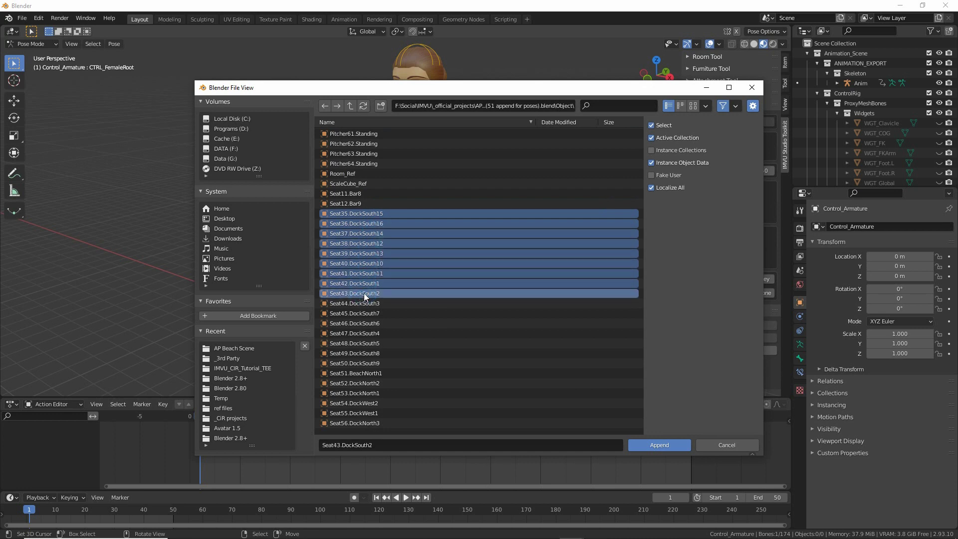
Make Scene Collection the active collection, collapsing Animation_Scene, and append the chosen island and seat nodes into it.
left_click(831, 45)
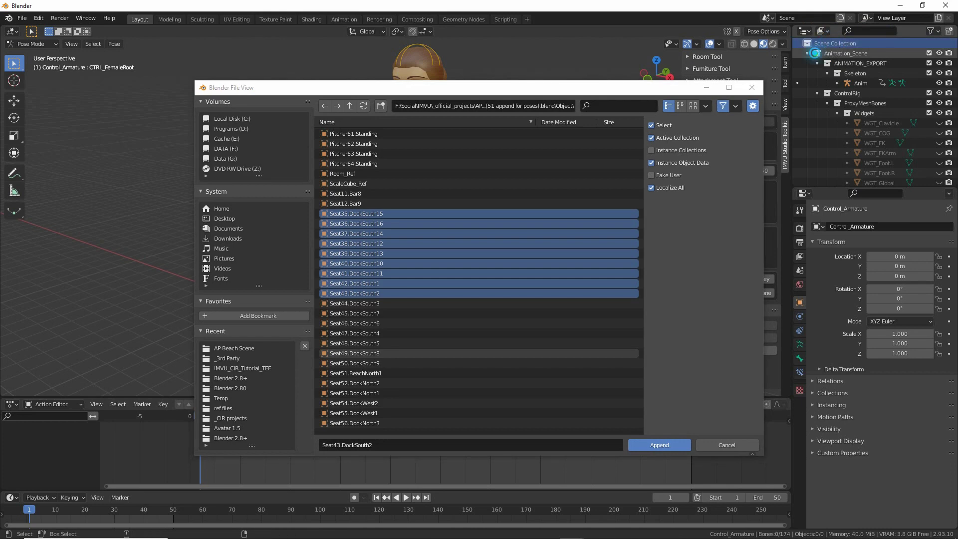
left_click_drag(644, 90, 295, 94)
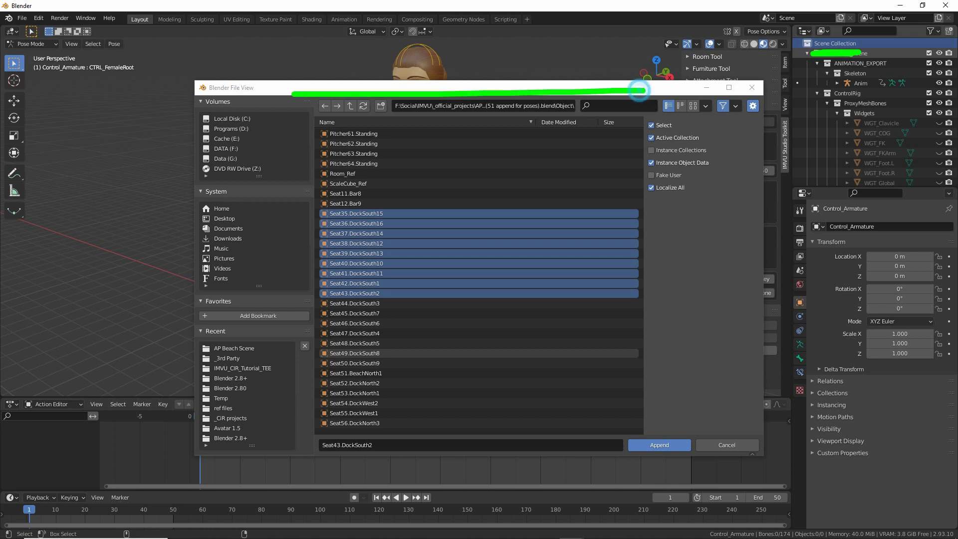
left_click_drag(232, 95, 222, 367)
mouse_move(306, 412)
left_mouse_down()
mouse_move(476, 429)
mouse_move(698, 430)
left_mouse_up()
left_click_drag(730, 429, 729, 95)
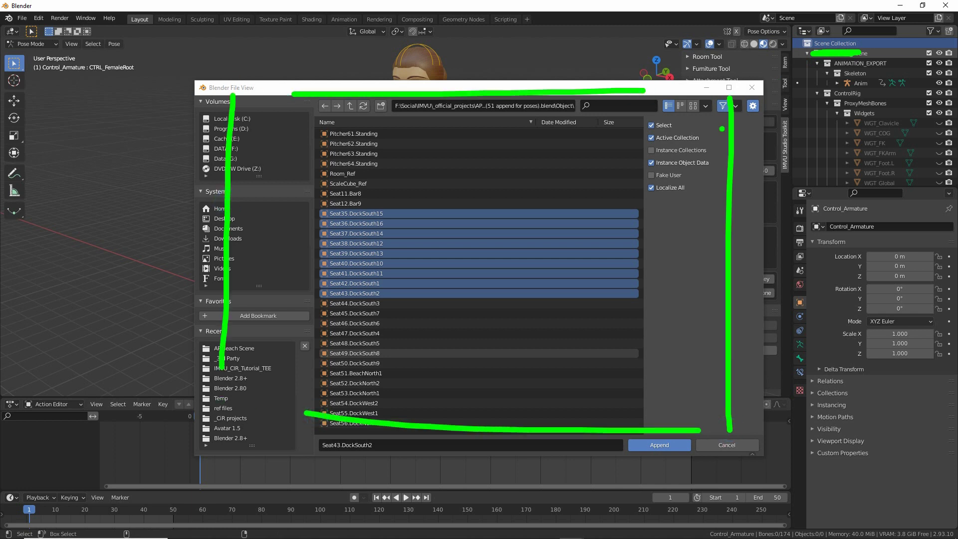
key("Escape")
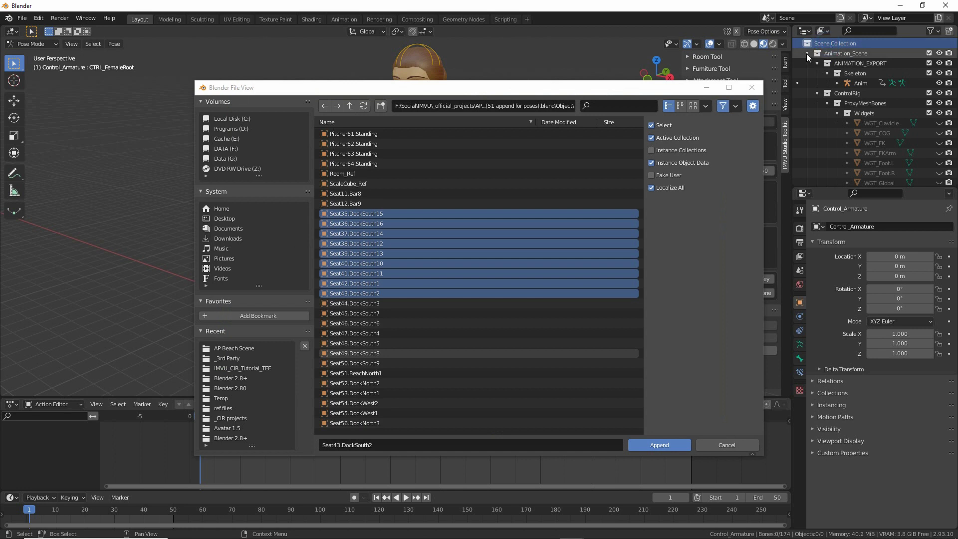
left_click(806, 53)
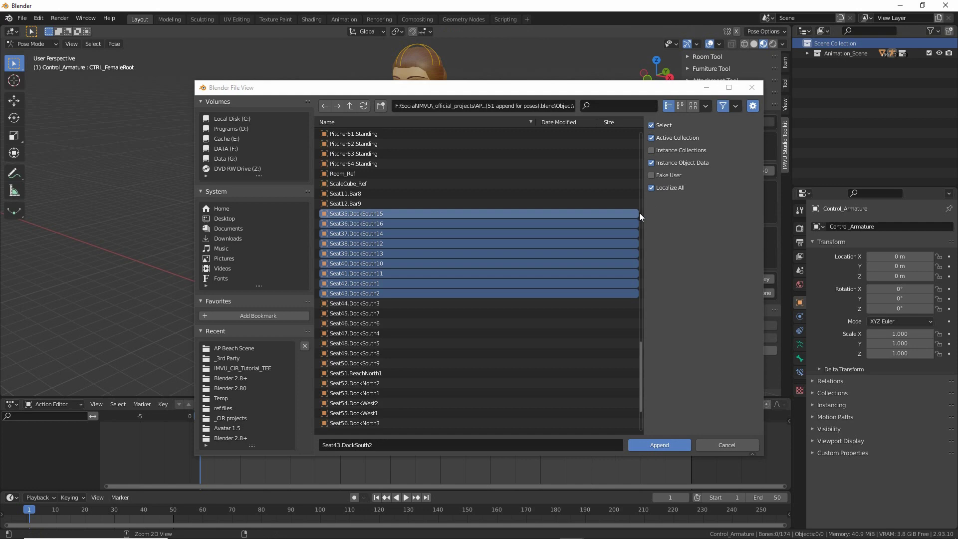
mouse_move(650, 429)
left_mouse_down()
mouse_move(641, 439)
mouse_move(661, 414)
left_mouse_up()
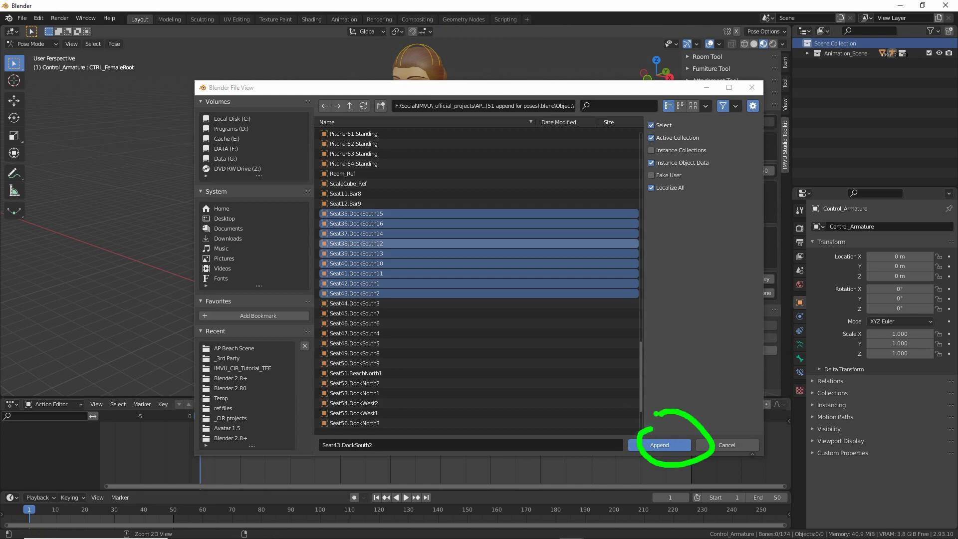
left_click(660, 443)
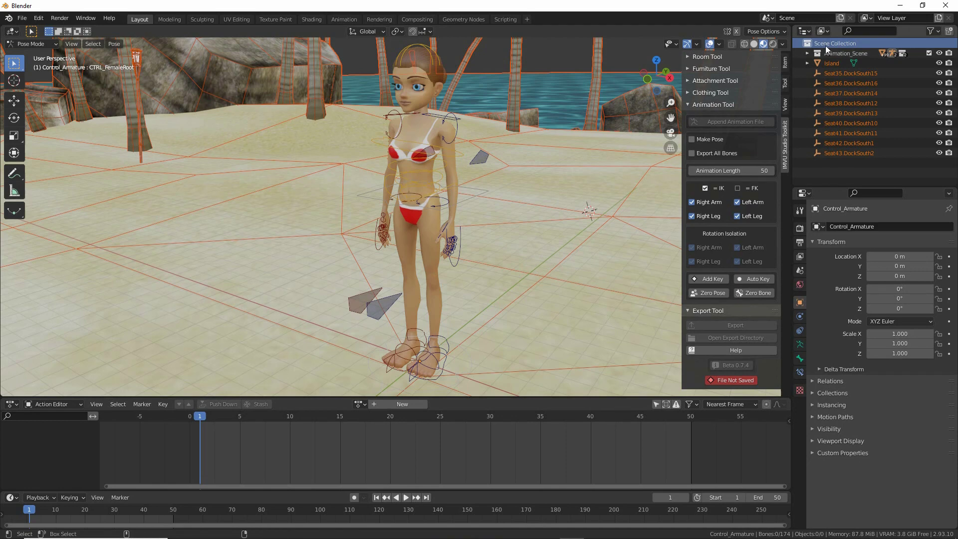
Examine the appended island and seat nodes outside Animation_Scene, and the dock seats' positions relative to the avatar.
left_click_drag(810, 50, 865, 50)
key("Escape")
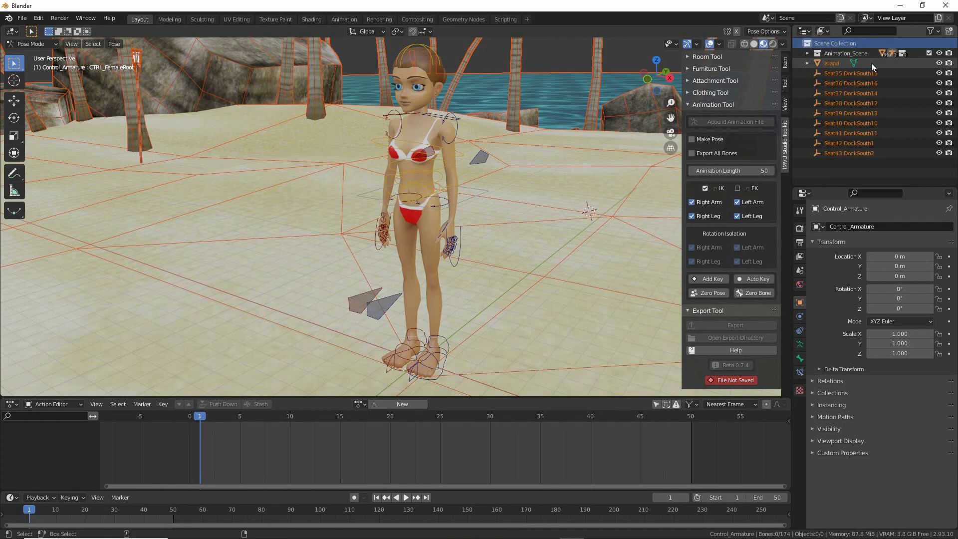
left_click_drag(807, 61, 883, 61)
key("Escape")
scroll(432, 230, "down", 5)
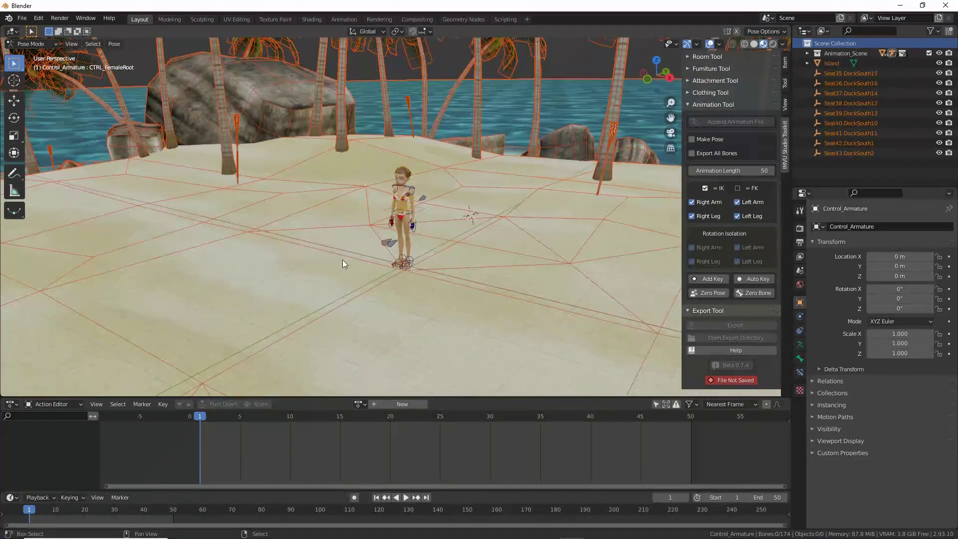
middle_click_drag(342, 263, 463, 237)
scroll(462, 237, "up", 4)
middle_click_drag(346, 253, 357, 255)
scroll(357, 255, "up", 2)
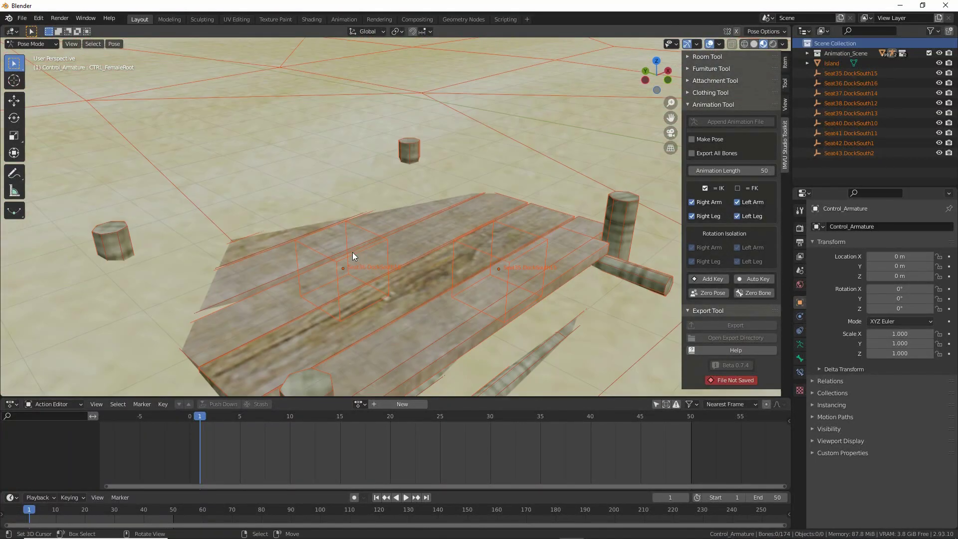
left_click(351, 253)
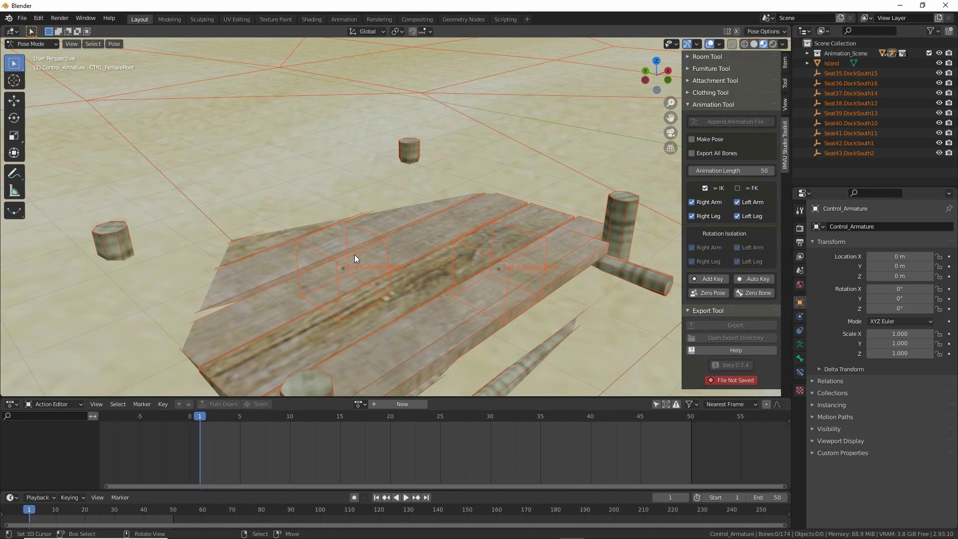
mouse_move(300, 240)
middle_mouse_down()
mouse_move(300, 220)
mouse_move(292, 336)
mouse_move(301, 233)
mouse_move(289, 228)
middle_mouse_up()
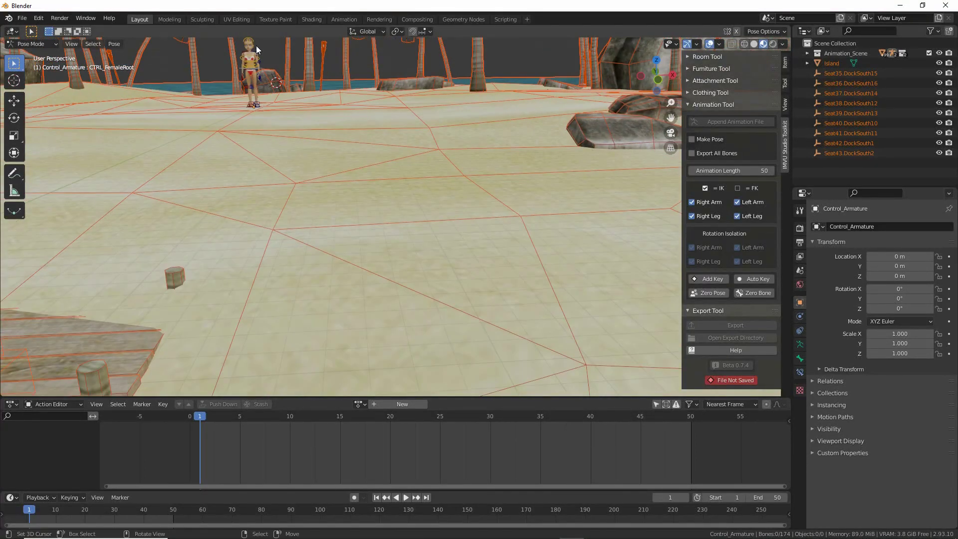
Try selecting bones on the avatar's control rig and switch the armature to Object Mode.
left_click(256, 46)
right_click(257, 57)
right_click(254, 73)
right_click(254, 83)
right_click(253, 88)
left_click(29, 45)
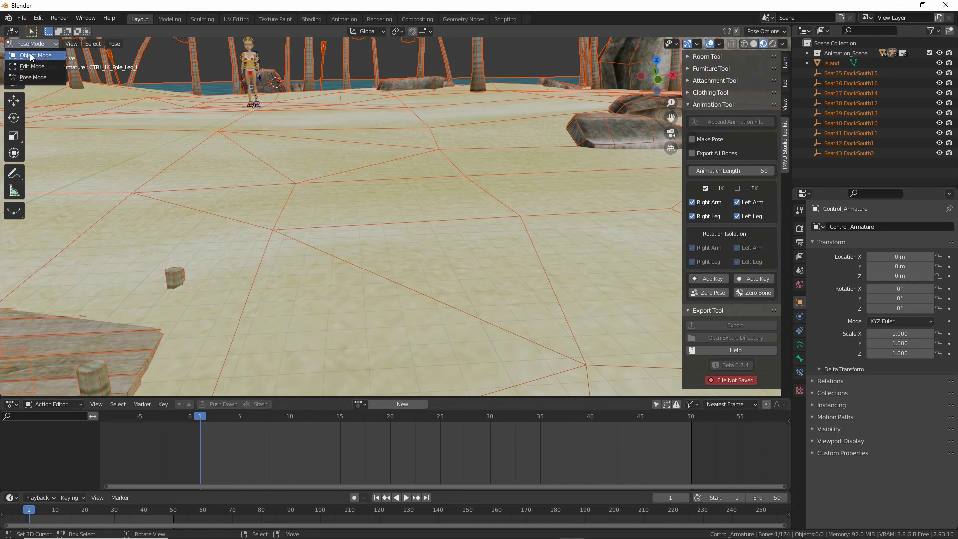
left_click(30, 53)
Examine the avatar's position on the island and the seat nodes on the nearest dock platform.
middle_click_drag(233, 71, 393, 238)
scroll(253, 194, "up", 3)
middle_click_drag(259, 123, 308, 128, "shift")
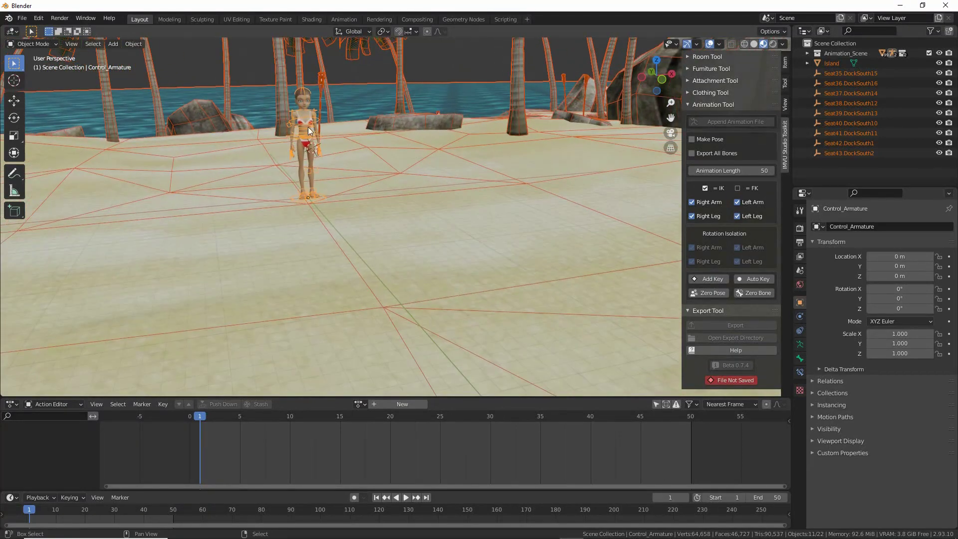
mouse_move(289, 90)
left_mouse_down()
mouse_move(277, 202)
mouse_move(281, 84)
left_mouse_up()
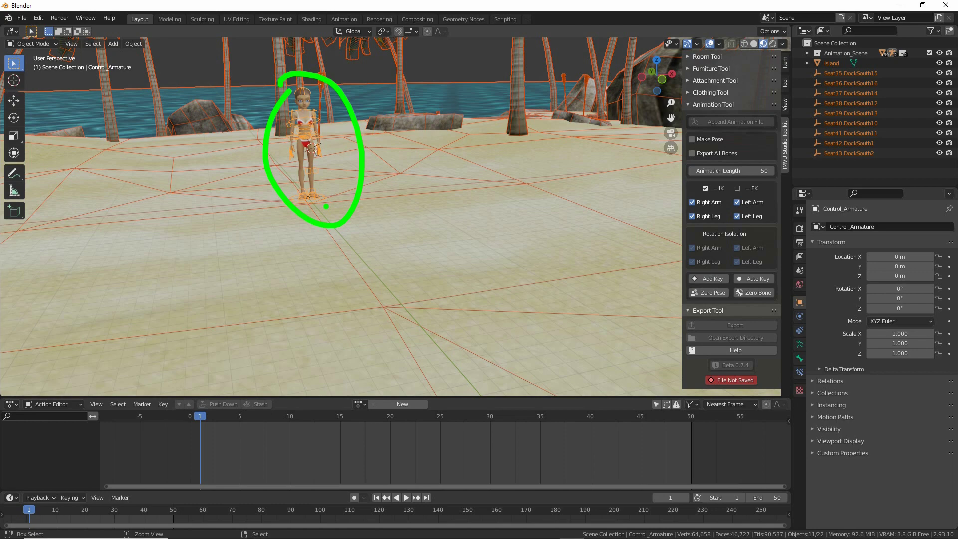
key("Escape")
scroll(325, 213, "down", 2)
mouse_move(325, 220)
middle_mouse_down()
mouse_move(402, 259)
mouse_move(51, 83)
middle_mouse_up()
middle_click_drag(401, 209, 376, 216)
scroll(375, 217, "up", 3)
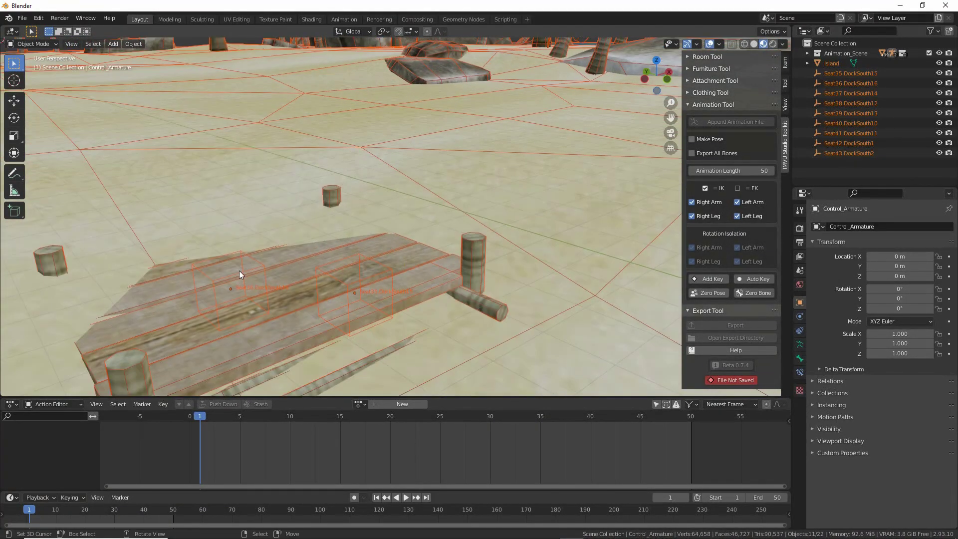
Select the Island and the seat nodes from Seat35.DockSouth15 through Seat39.DockSouth13 along the near part of the dock.
left_click(239, 274)
left_click(343, 275, "shift")
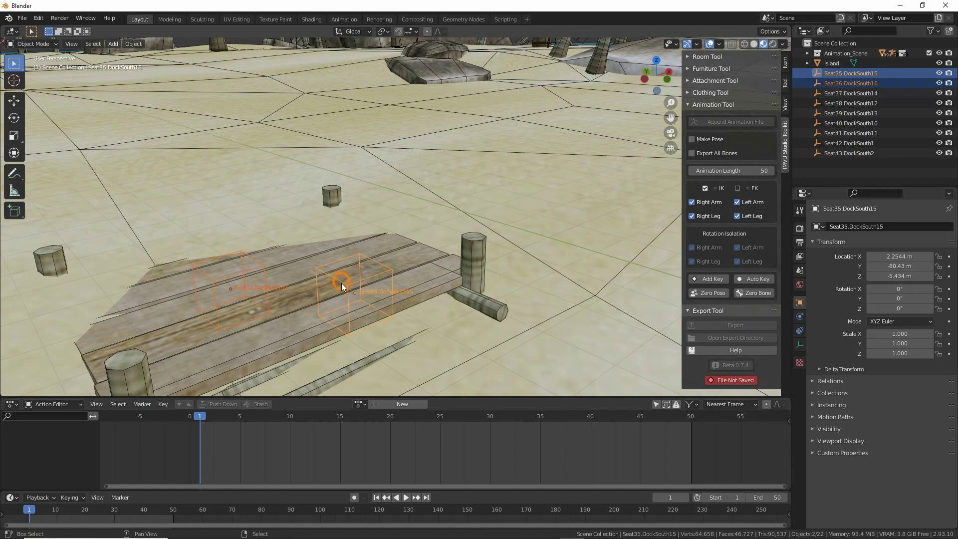
left_click(304, 338, "shift")
scroll(303, 337, "down", 2)
middle_click_drag(303, 337, 340, 223)
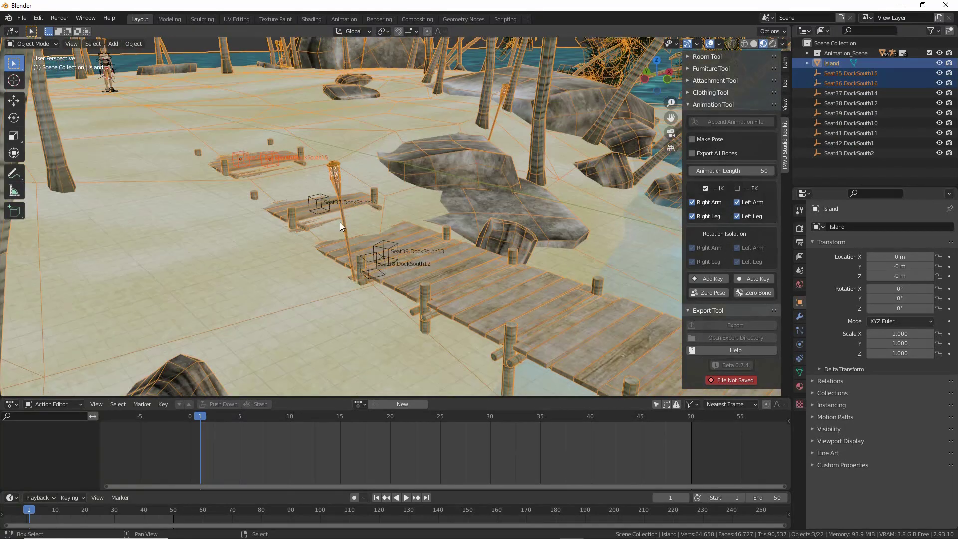
left_click(317, 202, "shift")
left_click(370, 269, "shift")
left_click(385, 247, "shift")
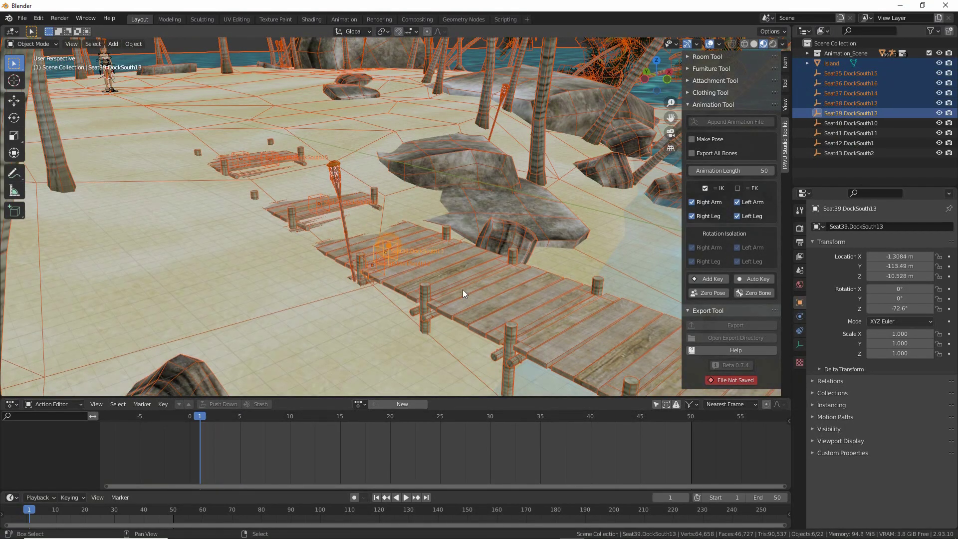
Add Seat40.DockSouth10 through Seat43.DockSouth2 to the selection, keeping the Island selected as well.
scroll(463, 289, "up", 5)
middle_click_drag(462, 290, 295, 195)
left_click(483, 173, "shift")
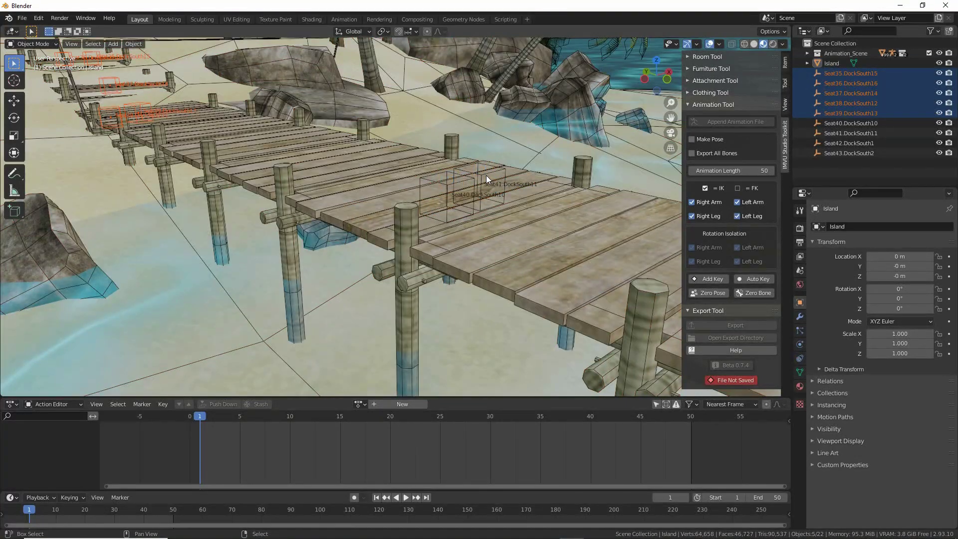
left_click(486, 175, "shift")
left_click(463, 183, "shift")
middle_click_drag(515, 247, 449, 301)
left_click(449, 300, "shift")
left_click(490, 271, "shift")
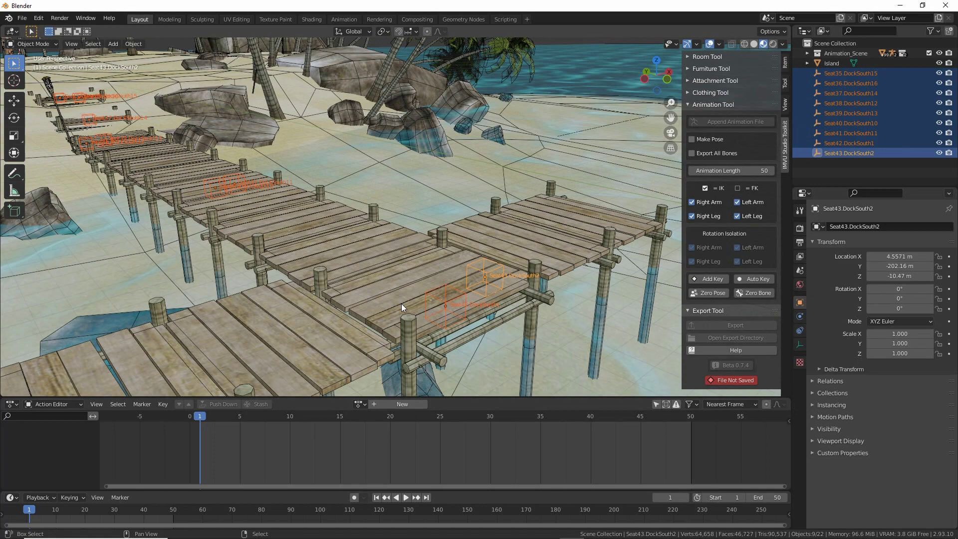
left_click(396, 286, "shift")
Make Seat35.DockSouth15 the active object and parent the other selected objects to it as Object with Keep Transform enabled.
middle_click_drag(396, 285, 369, 250)
scroll(368, 249, "up", 3)
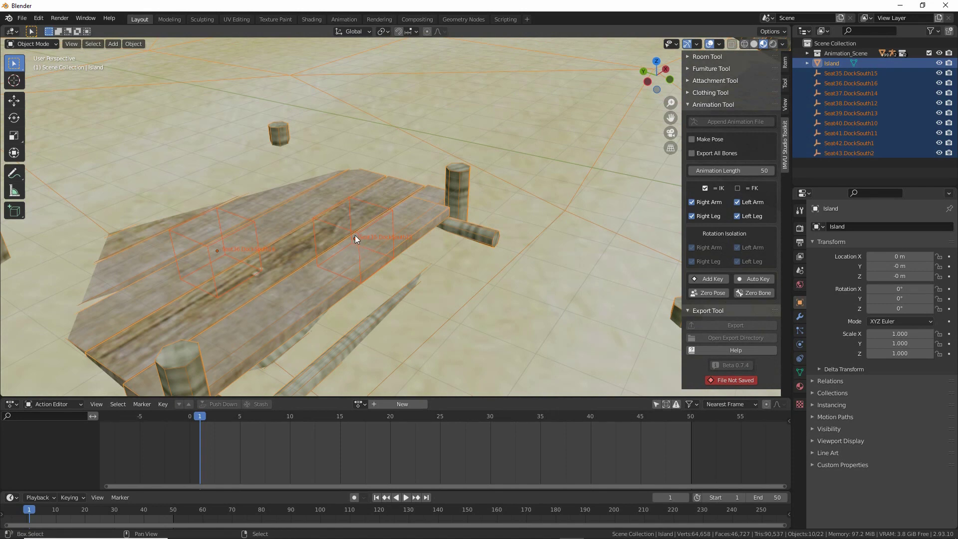
left_click(357, 231, "shift")
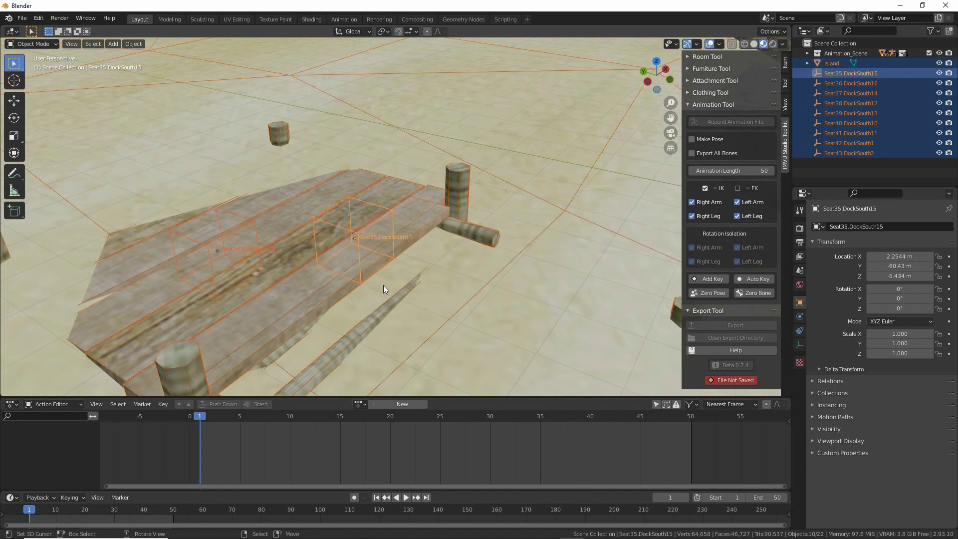
left_click(130, 44)
mouse_move(143, 181)
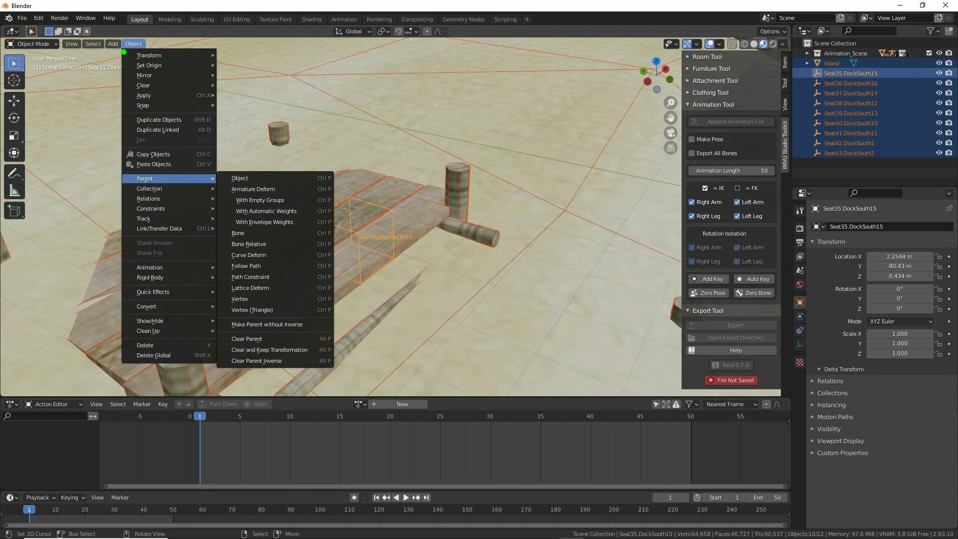
left_click_drag(124, 52, 147, 52)
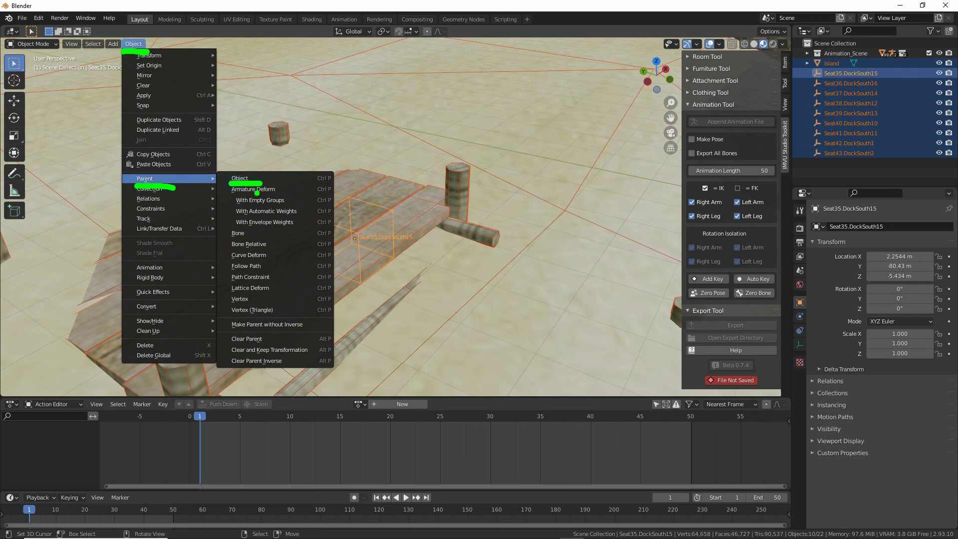
left_click(254, 179)
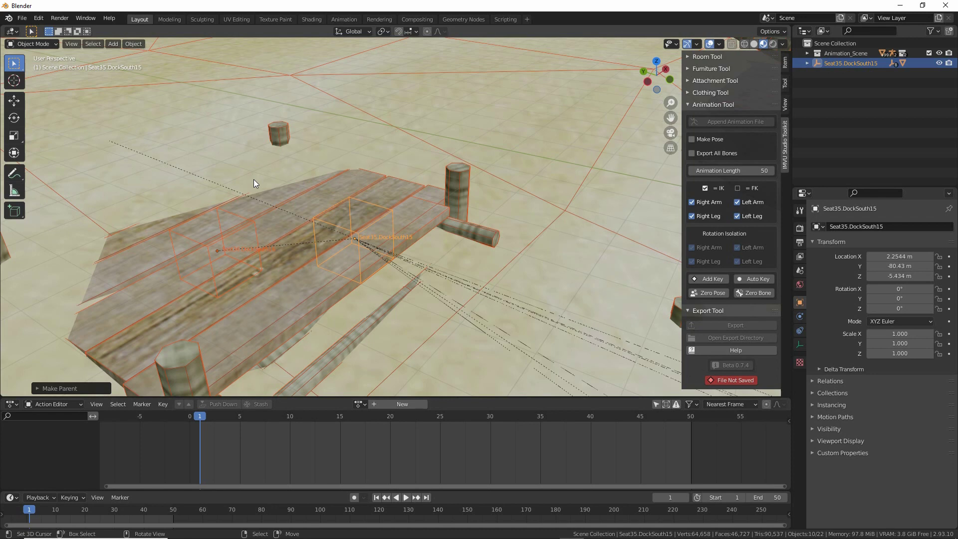
left_click(37, 389)
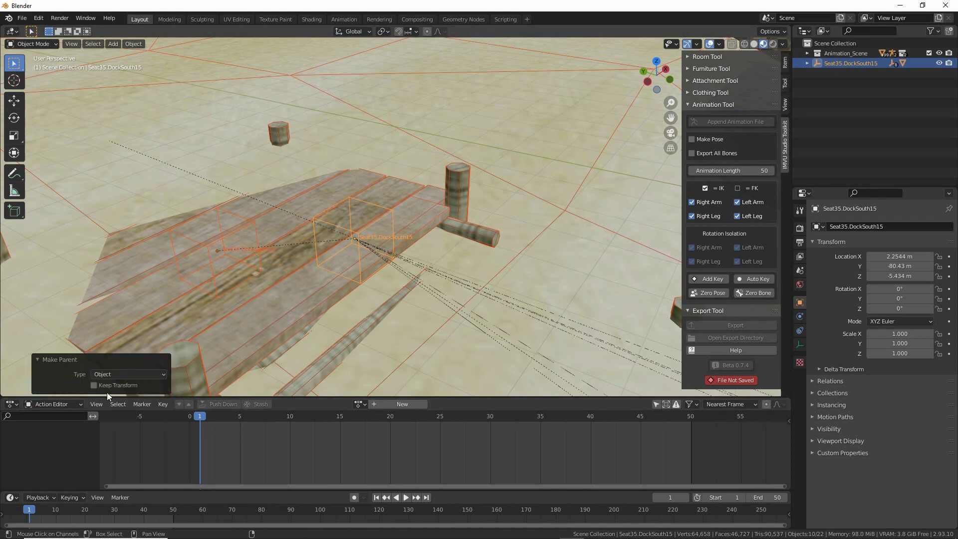
left_click(94, 386)
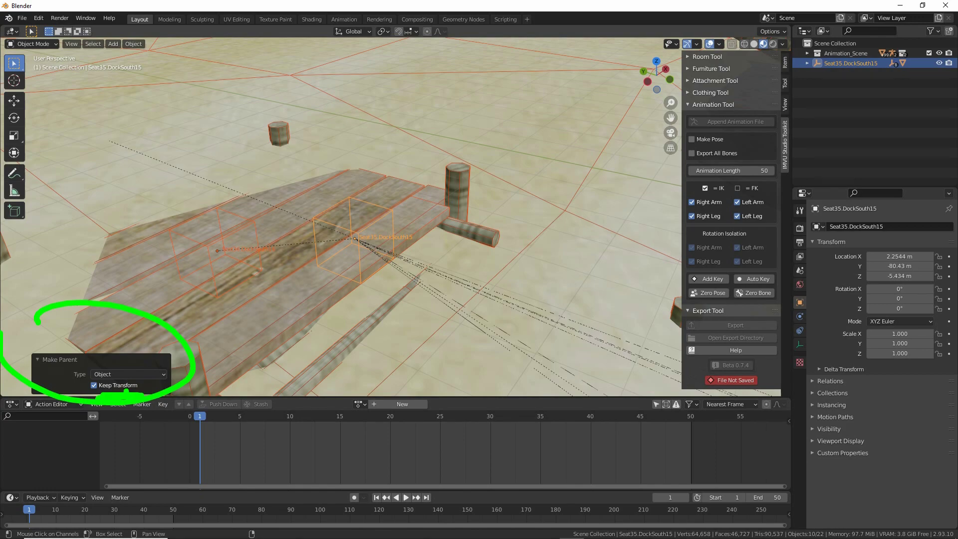
Examine the relationship lines from Seat35.DockSouth15 to the other seat nodes along the dock.
scroll(346, 262, "down", 6)
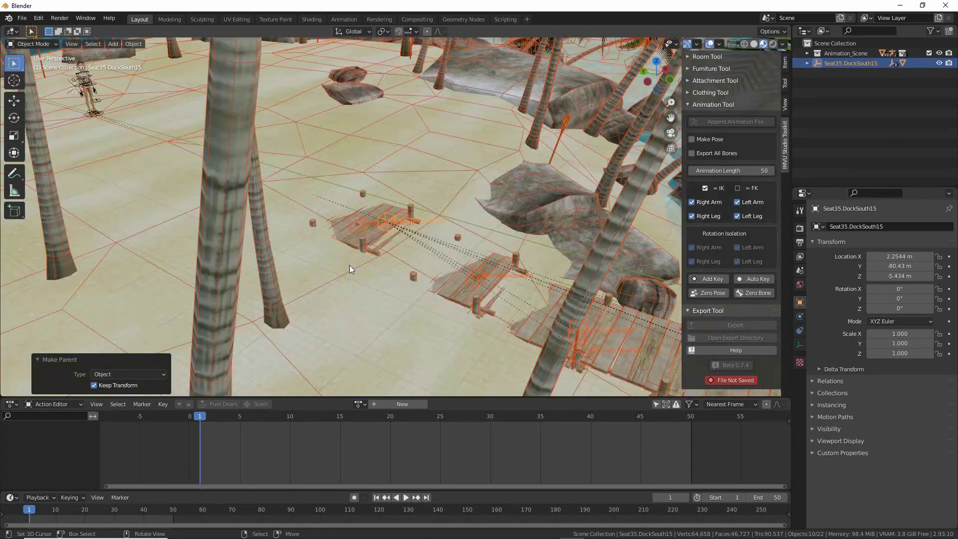
middle_click_drag(441, 280, 335, 224, "shift")
scroll(401, 277, "up", 3)
scroll(281, 213, "up", 4)
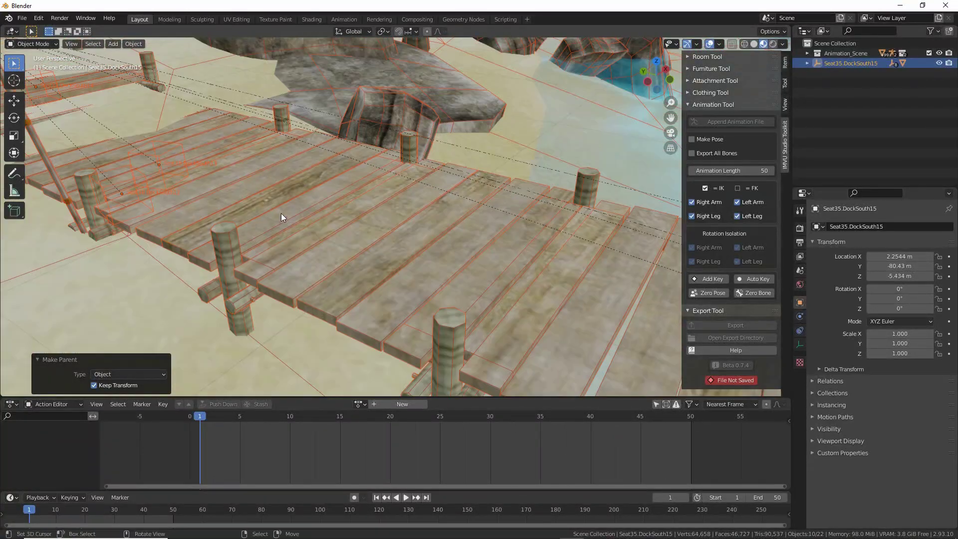
middle_click_drag(280, 213, 375, 244, "shift")
scroll(375, 247, "up", 4)
scroll(263, 217, "down", 4)
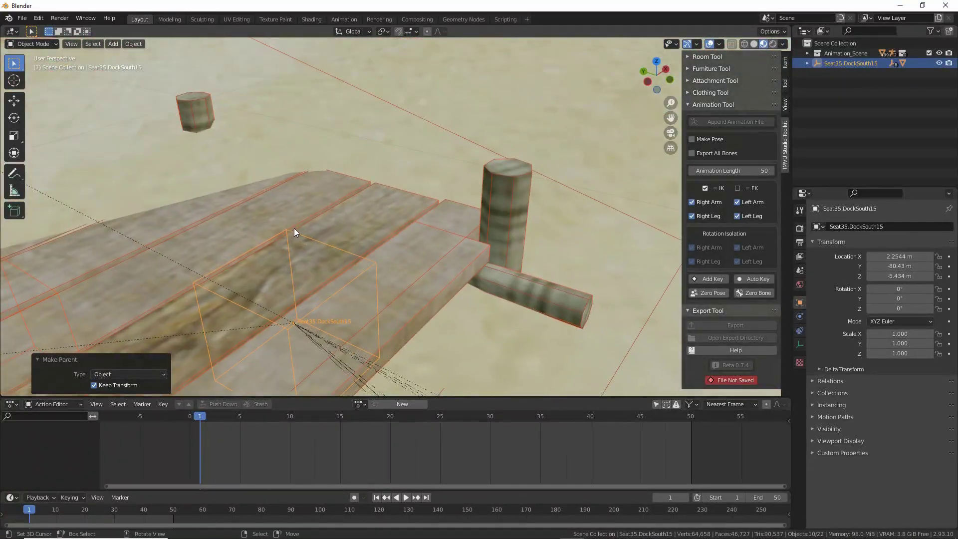
Select only Seat35.DockSouth15 and try moving it together with its parented island and seat nodes.
left_click(319, 250)
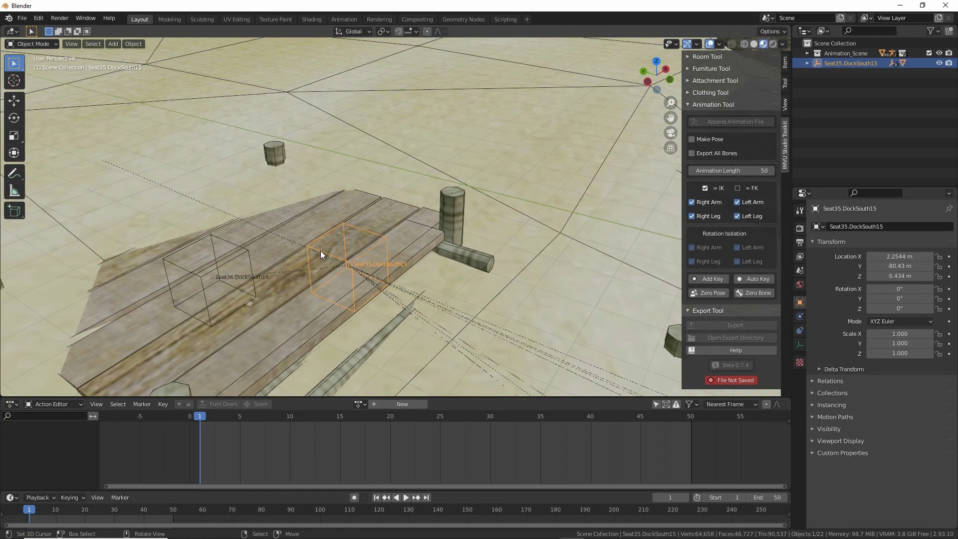
key("g")
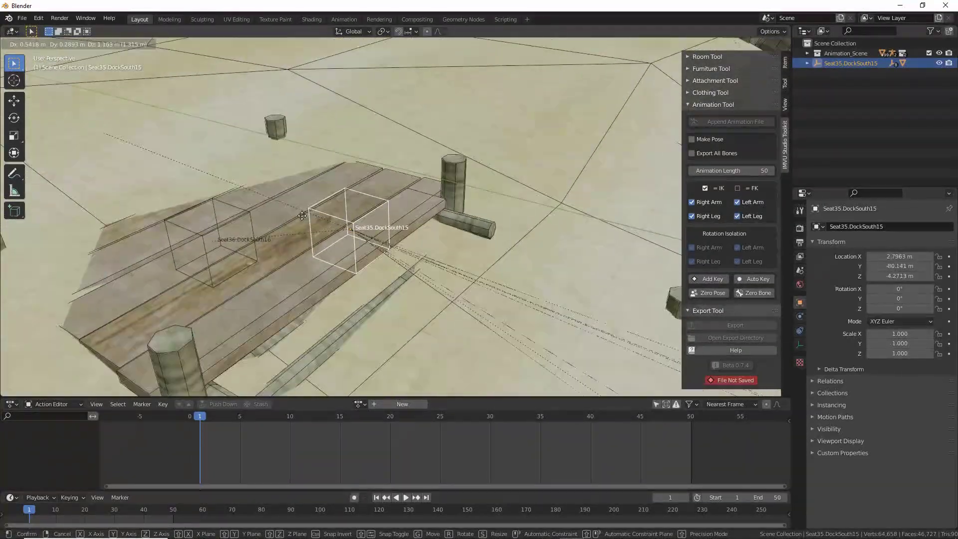
left_click(309, 190)
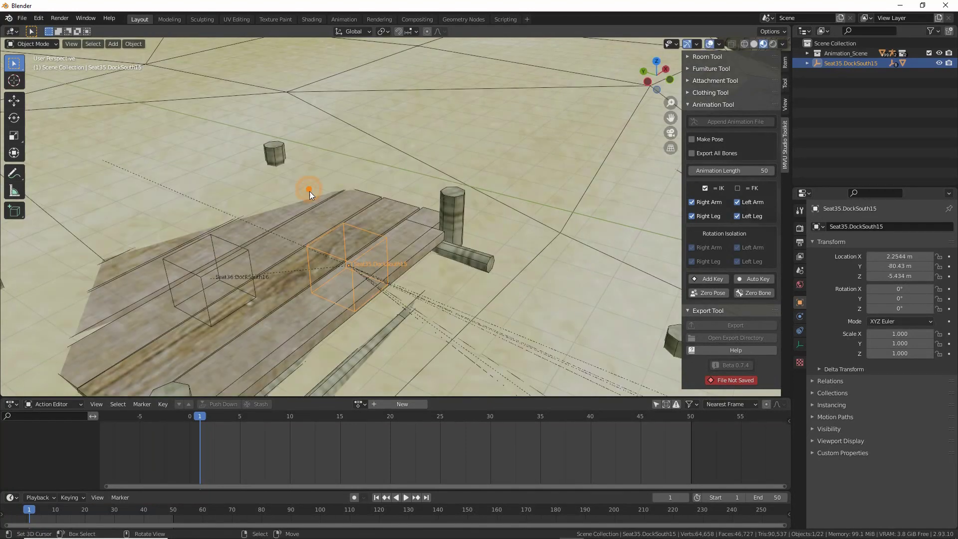
scroll(309, 190, "down", 3)
mouse_move(344, 232)
middle_mouse_down()
mouse_move(358, 251)
mouse_move(293, 232)
middle_mouse_up()
left_click_drag(812, 74, 878, 74)
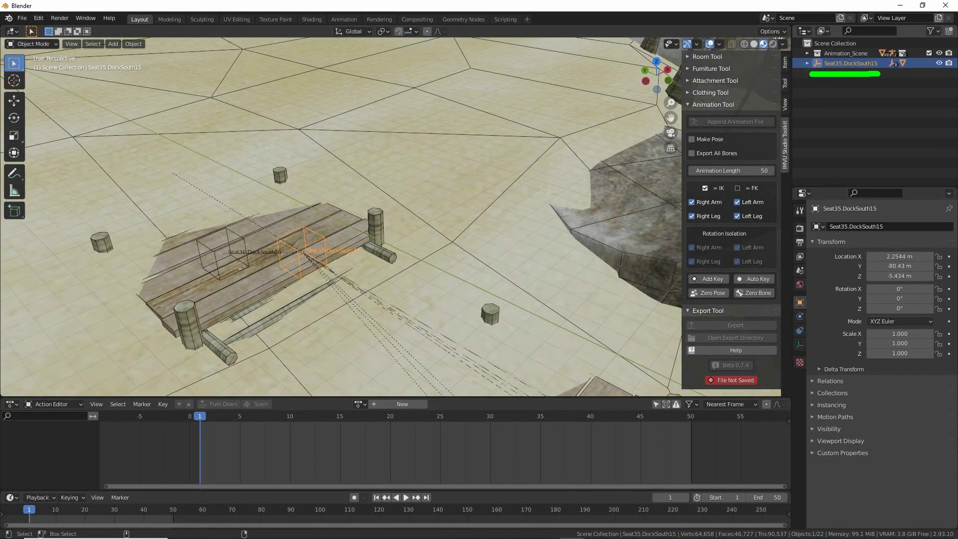
left_click_drag(816, 50, 874, 63)
key("Escape")
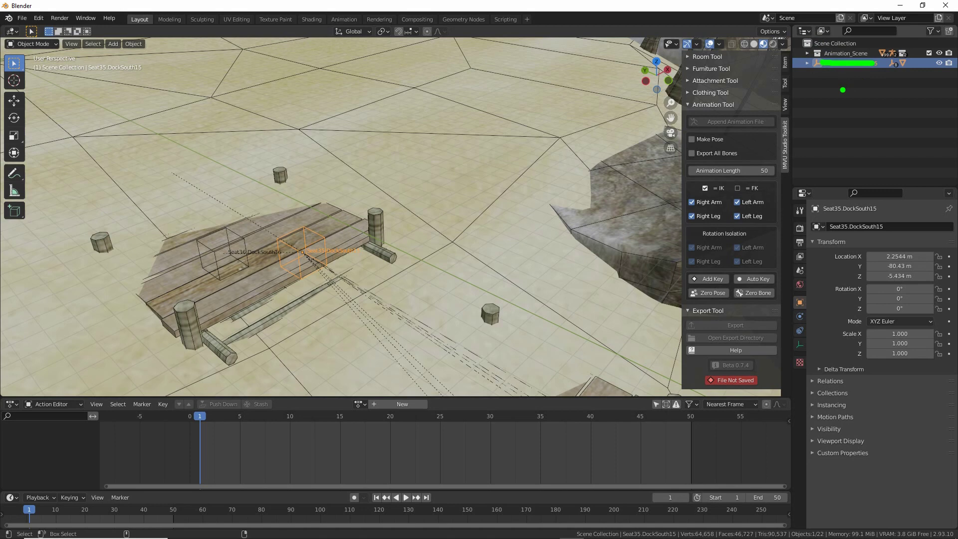
key("Escape")
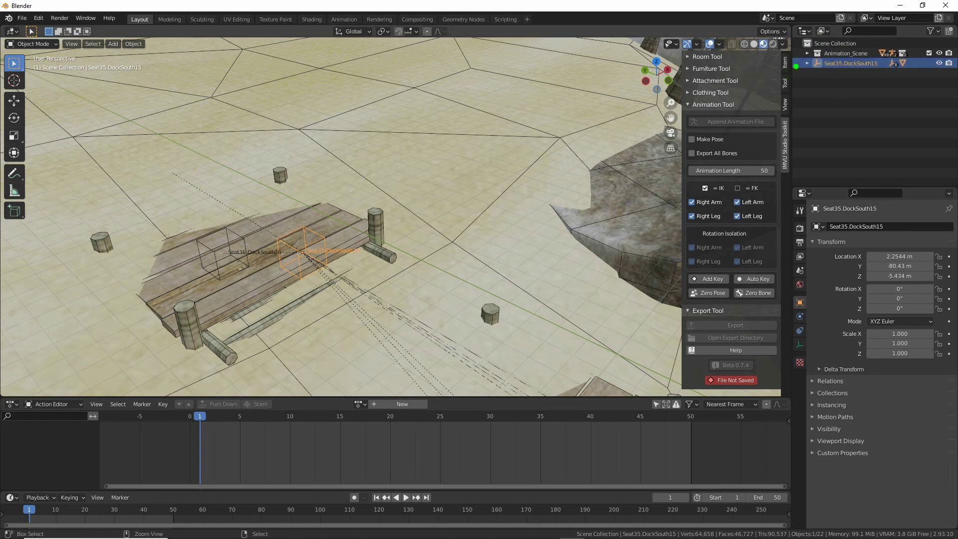
mouse_move(796, 66)
left_mouse_down()
mouse_move(774, 63)
mouse_move(803, 58)
left_mouse_up()
Show the transform values of Seat35.DockSouth15 and set its X, Y and Z location to 0 m.
left_click(785, 67)
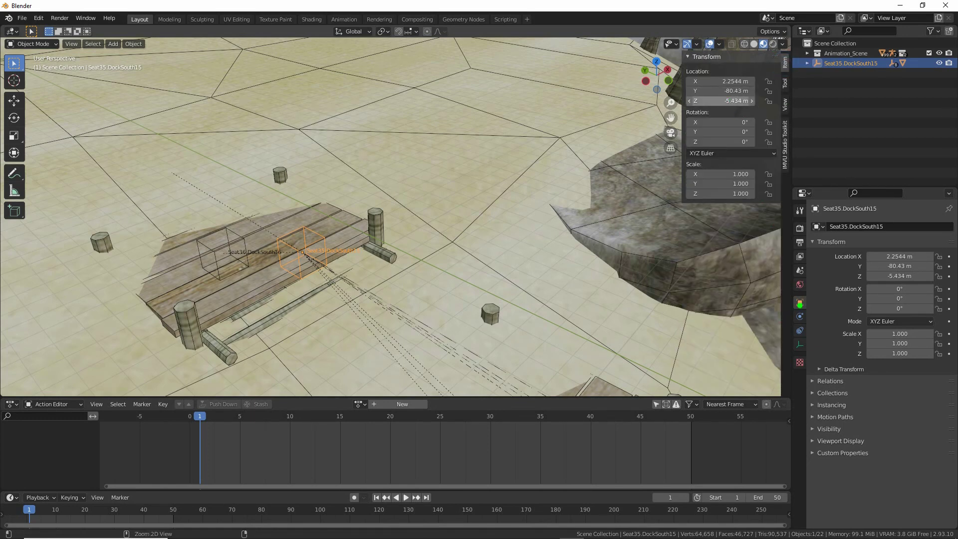
mouse_move(801, 301)
left_mouse_down()
mouse_move(812, 314)
mouse_move(801, 289)
left_mouse_up()
mouse_move(835, 250)
left_mouse_down()
mouse_move(829, 277)
mouse_move(848, 269)
left_mouse_up()
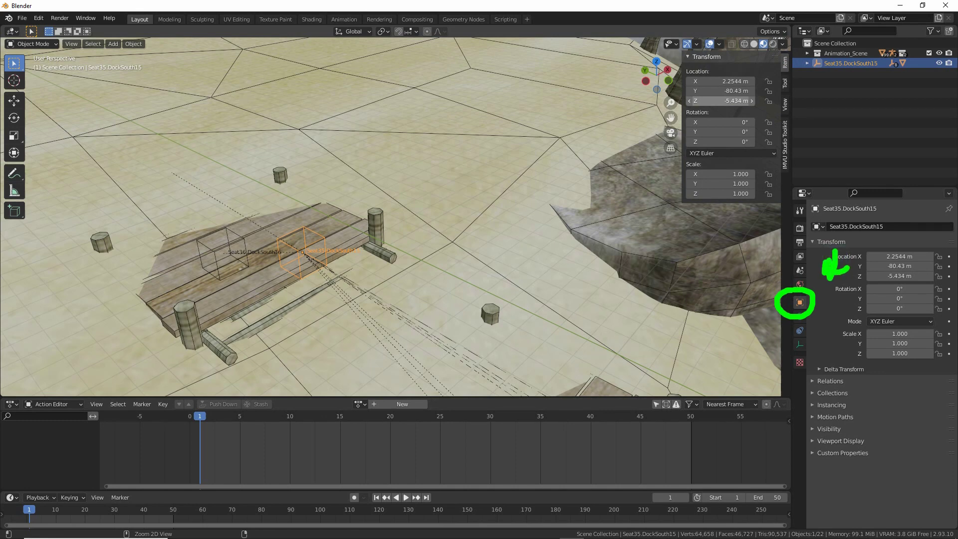
left_click(736, 81)
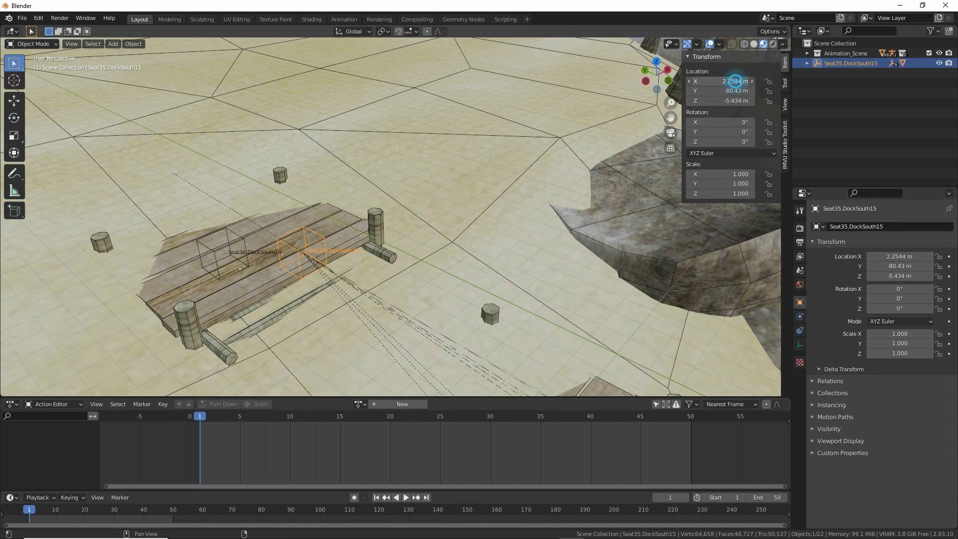
type("0")
key("Return")
left_click(732, 91)
type("0")
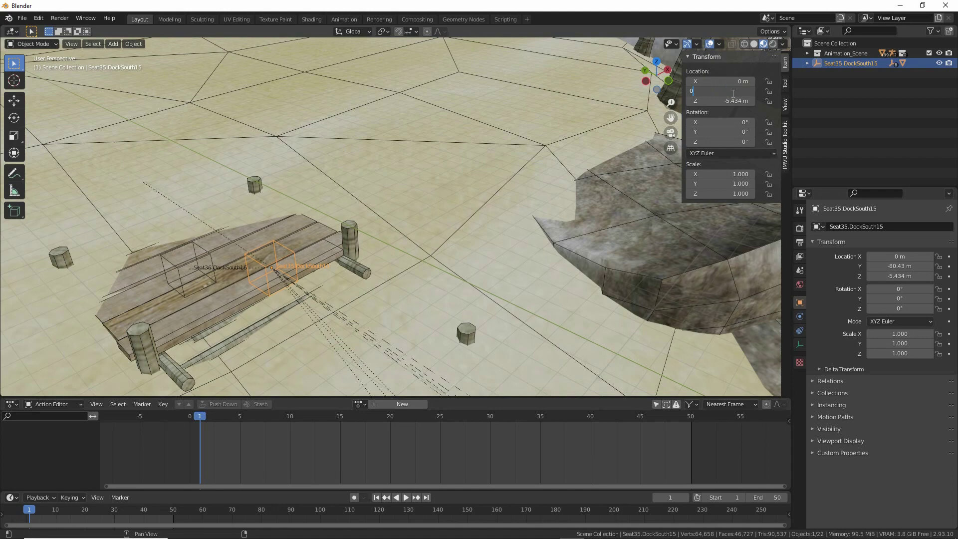
key("Return")
left_click(732, 101)
left_click(731, 102)
type("0")
key("Return")
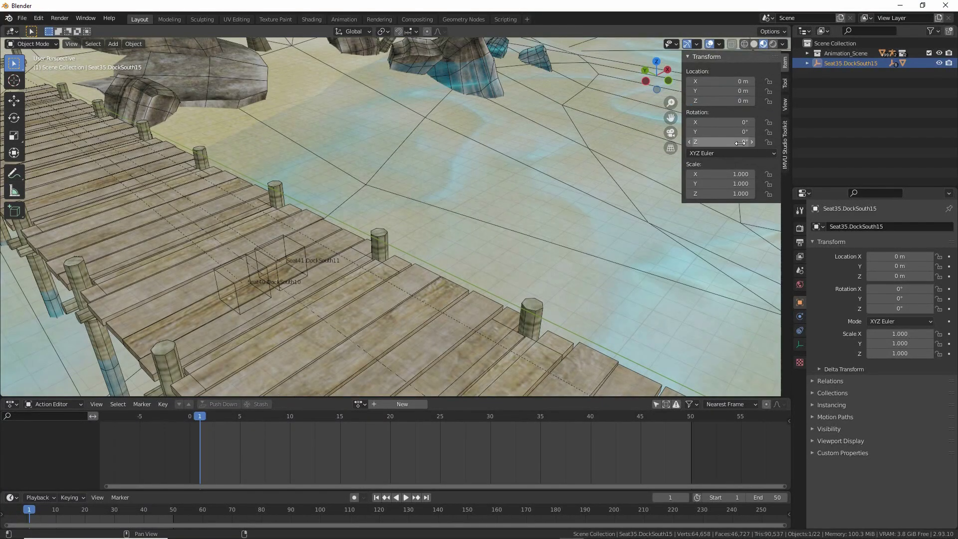
Set the X and Y rotation of Seat35.DockSouth15 to 0°.
key("ctrl+2")
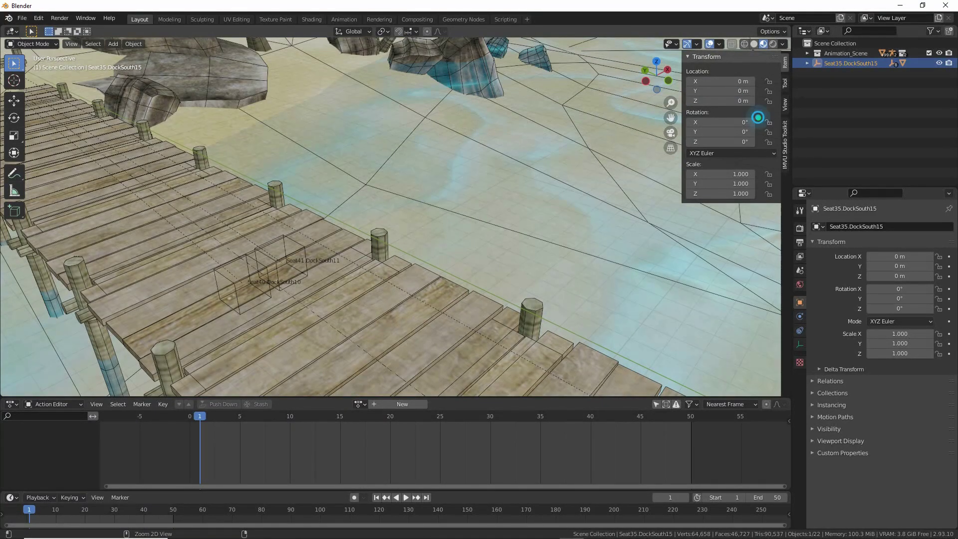
left_click(745, 122)
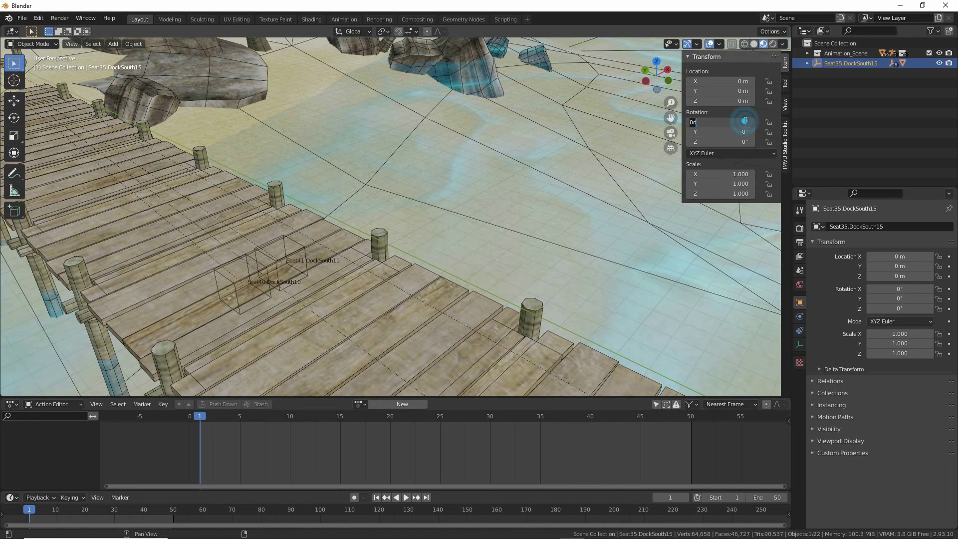
type("0")
key("Return")
left_click(738, 132)
type("0")
key("Return")
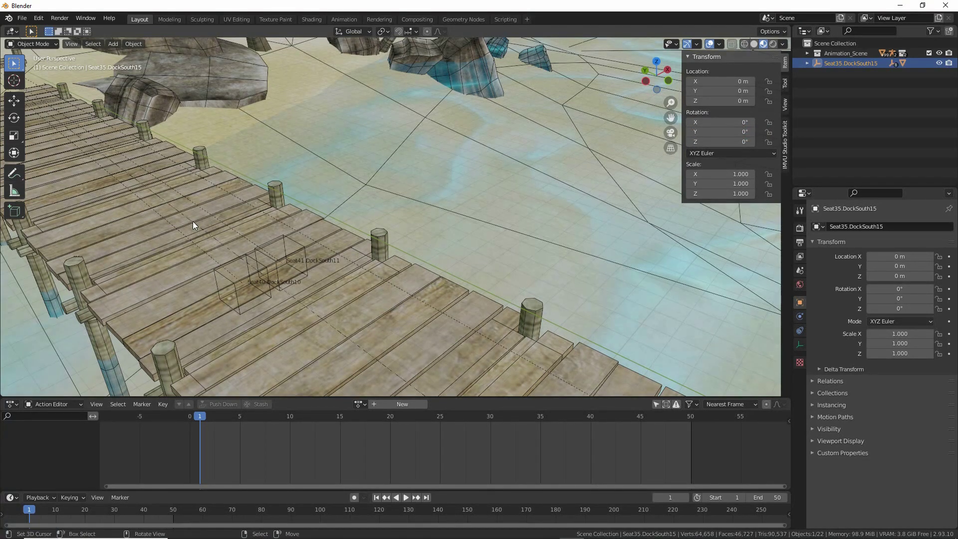
Frame the view on Seat35.DockSouth15 and examine the avatar standing at that seat on the dock.
middle_click_drag(179, 220, 377, 248)
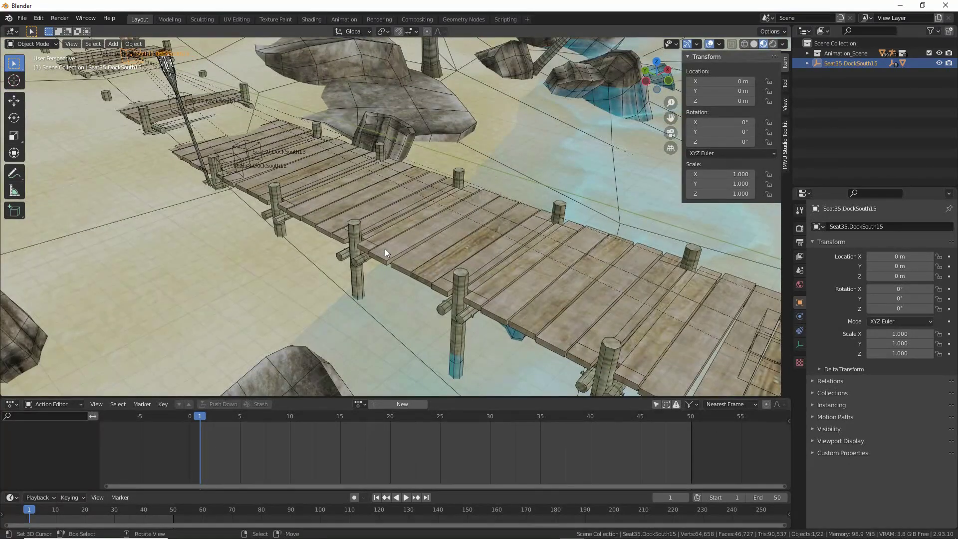
left_click(71, 45)
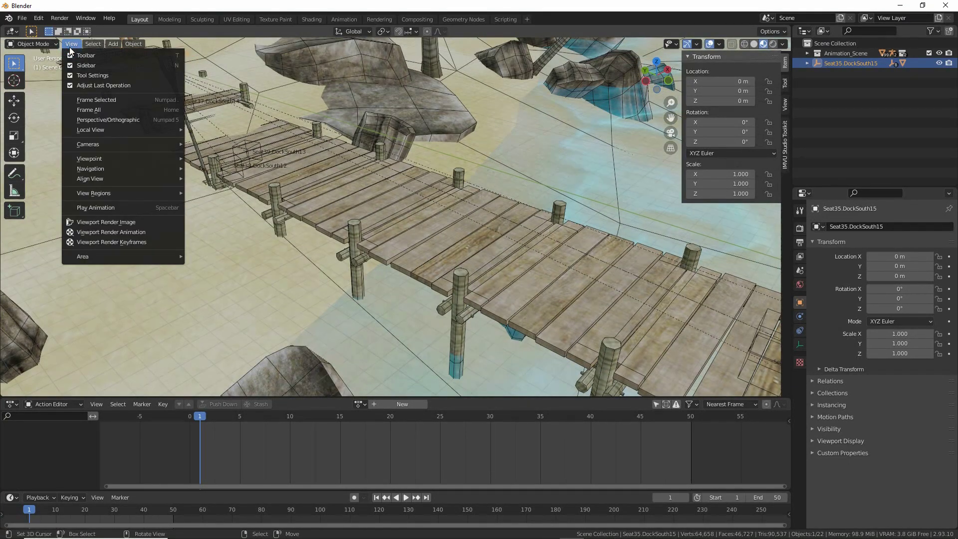
left_click(85, 100)
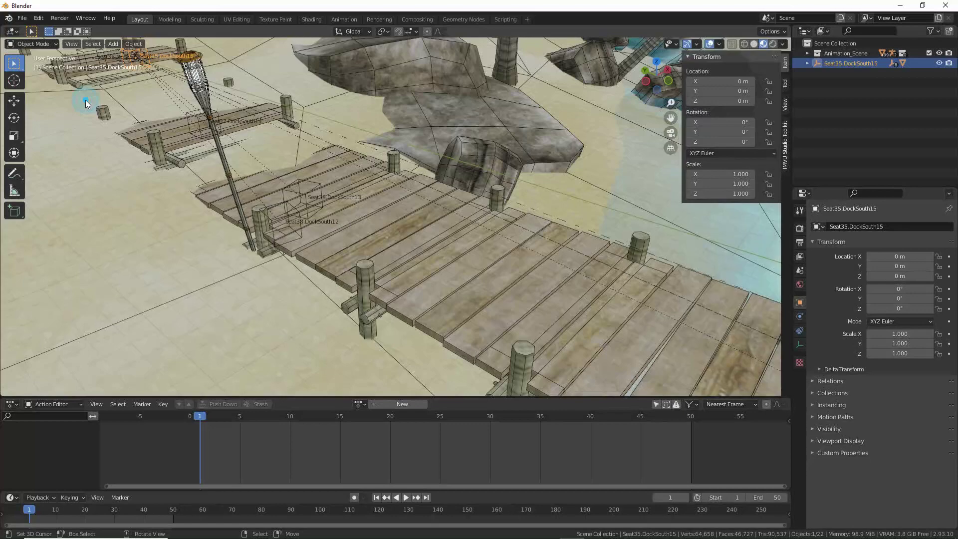
scroll(336, 213, "down", 6)
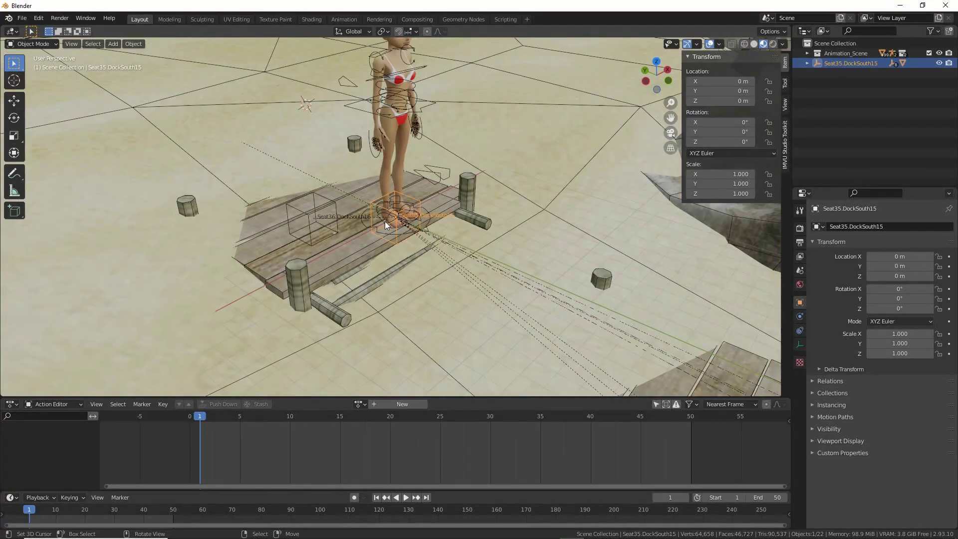
middle_click_drag(384, 221, 399, 202)
scroll(402, 227, "up", 2)
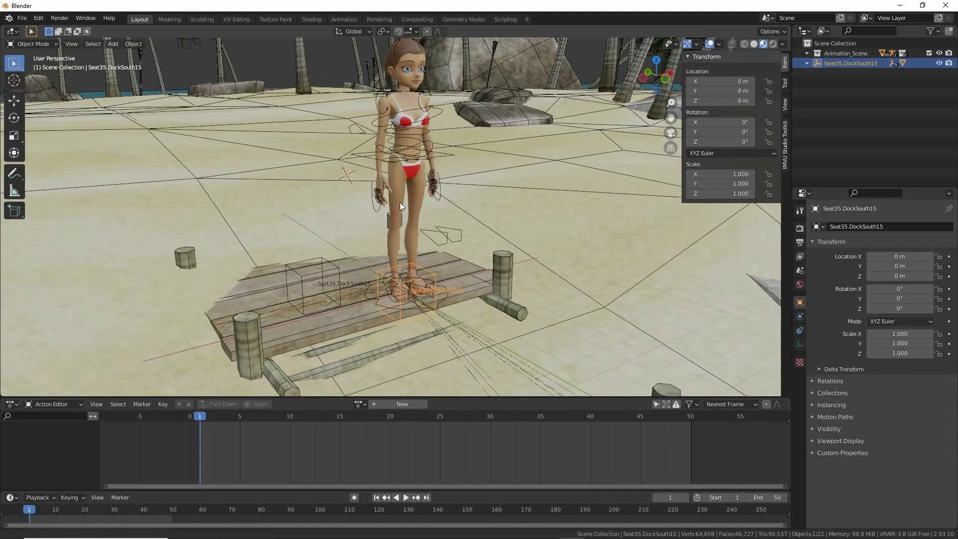
scroll(400, 210, "up", 2)
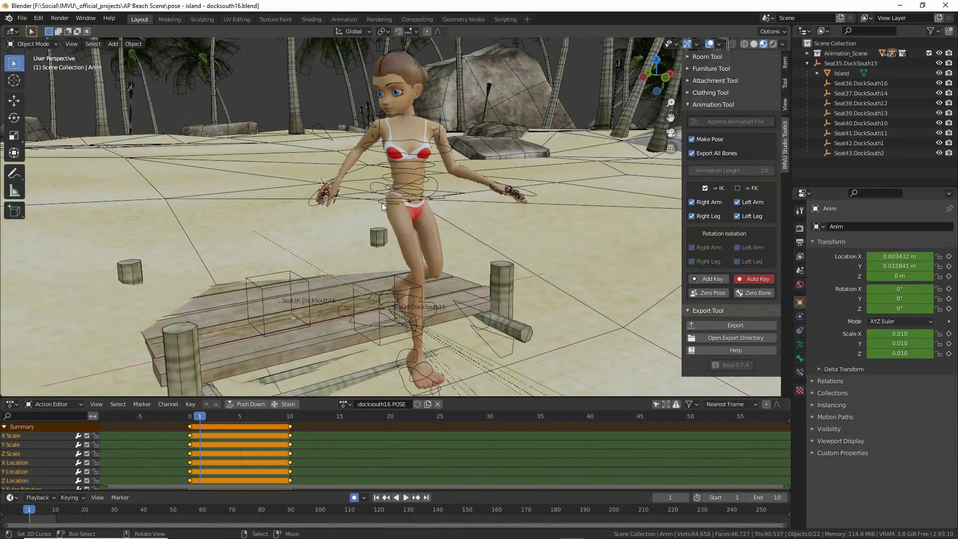
Select the avatar's Control_Armature and show the interaction modes available for it.
left_click(383, 192)
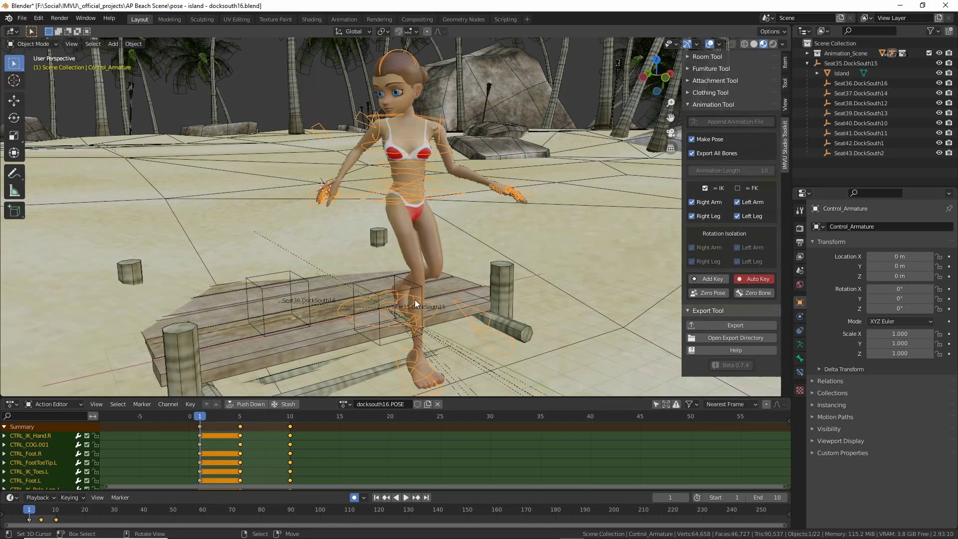
left_click(33, 44)
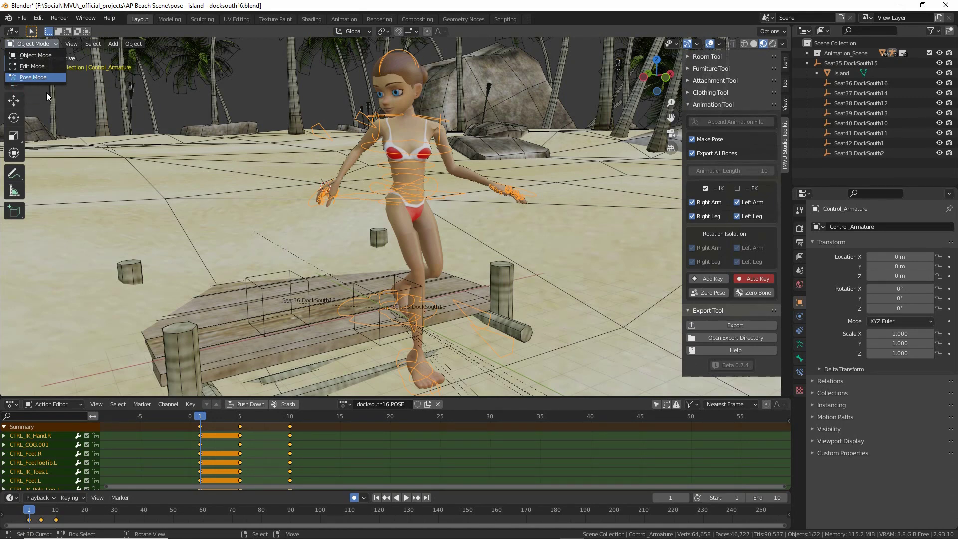
Select the avatar's body meshes together: upper body, right hand, right leg, pelvis, left leg and head.
left_click(352, 156)
scroll(373, 164, "up", 5)
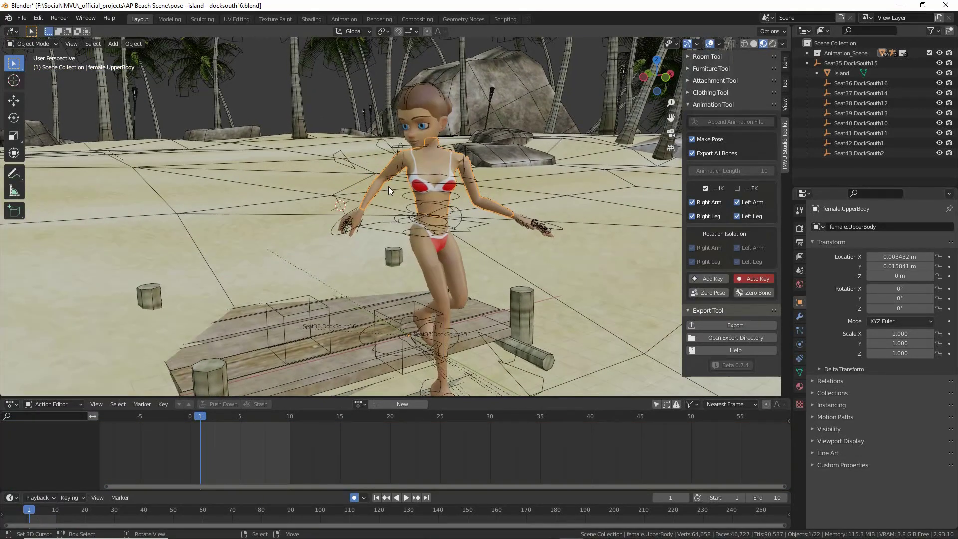
left_click(339, 214, "shift")
left_click(449, 306, "shift")
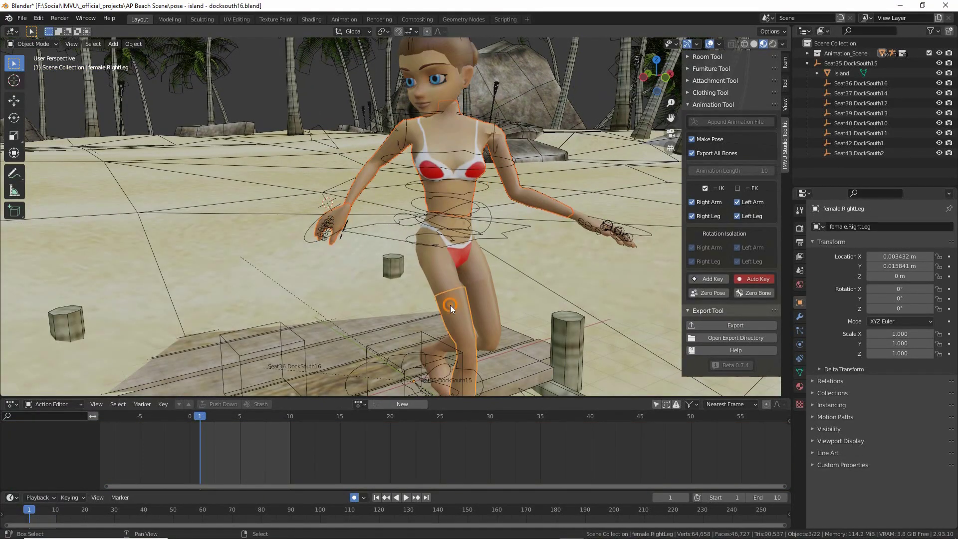
left_click(446, 267, "shift")
left_click(486, 301, "shift")
scroll(490, 314, "up", 3)
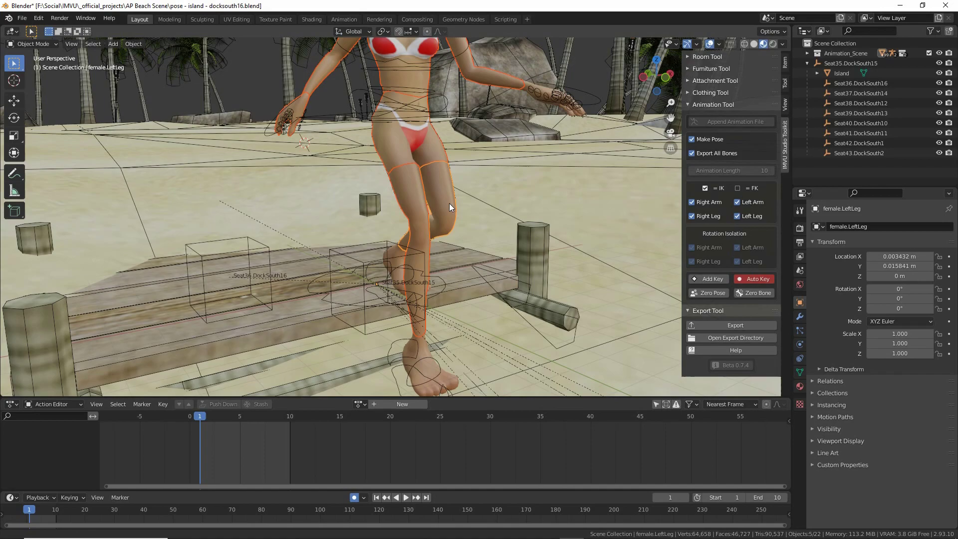
scroll(449, 203, "down", 3)
middle_click_drag(453, 258, 445, 219)
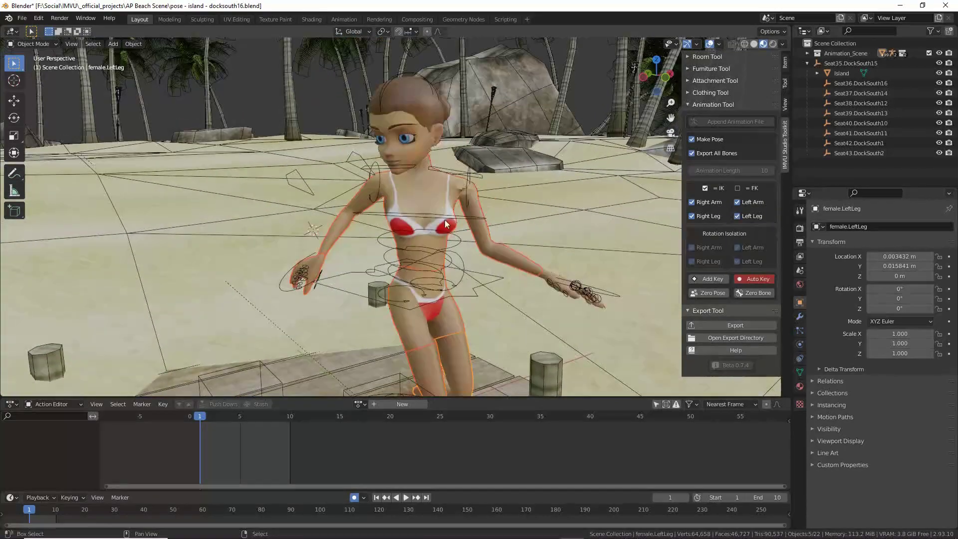
left_click(426, 138, "shift")
middle_click_drag(394, 184, 409, 230)
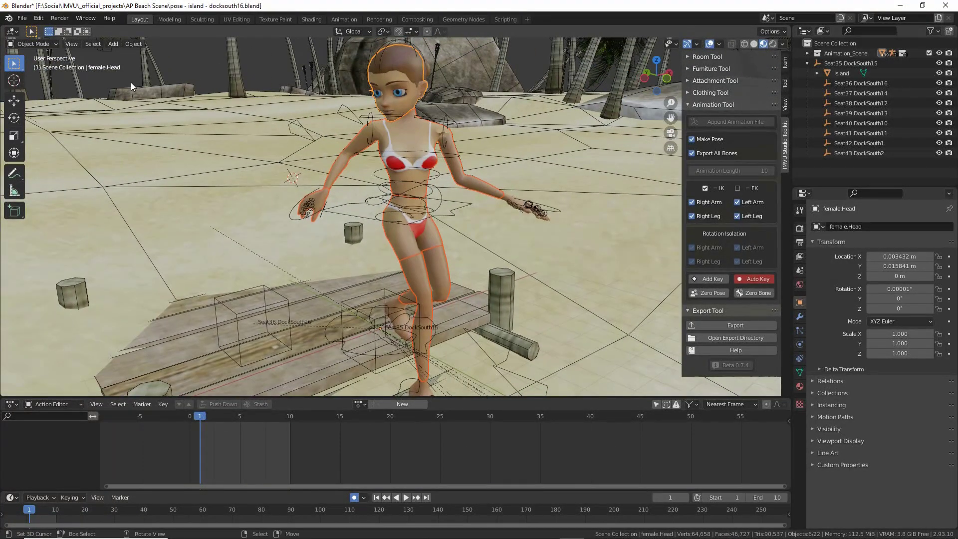
Duplicate the selected avatar body meshes, leaving the copies in place over the originals.
left_click(133, 44)
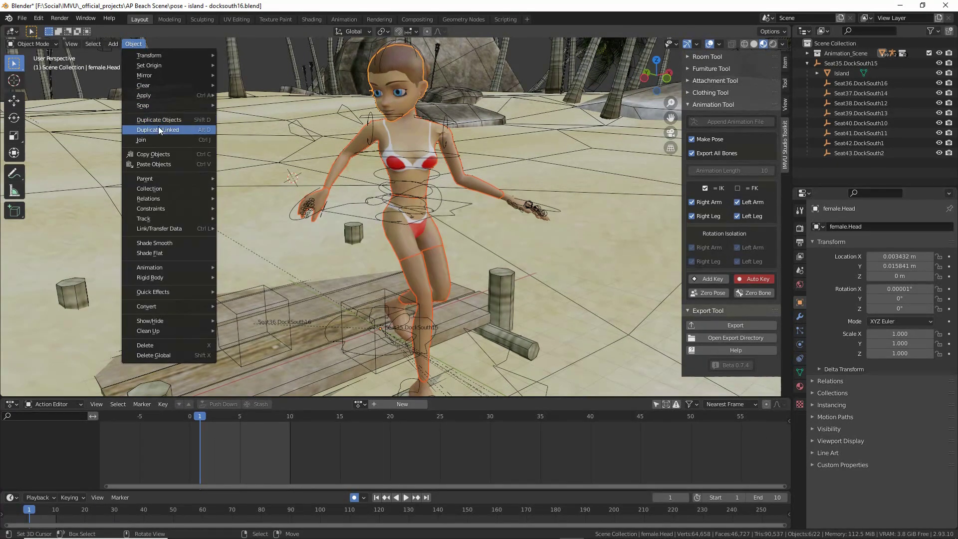
left_click_drag(134, 126, 180, 129)
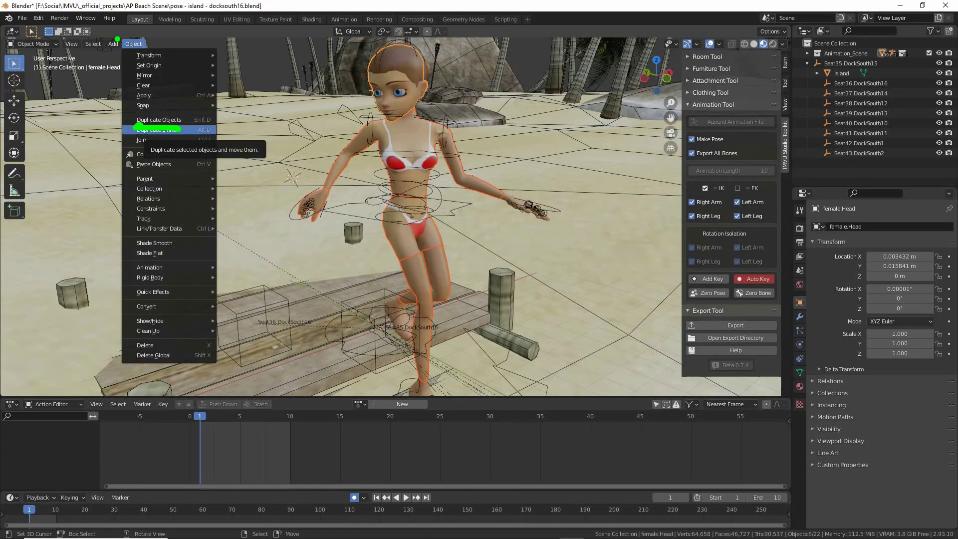
left_click_drag(128, 50, 157, 49)
left_click(160, 120)
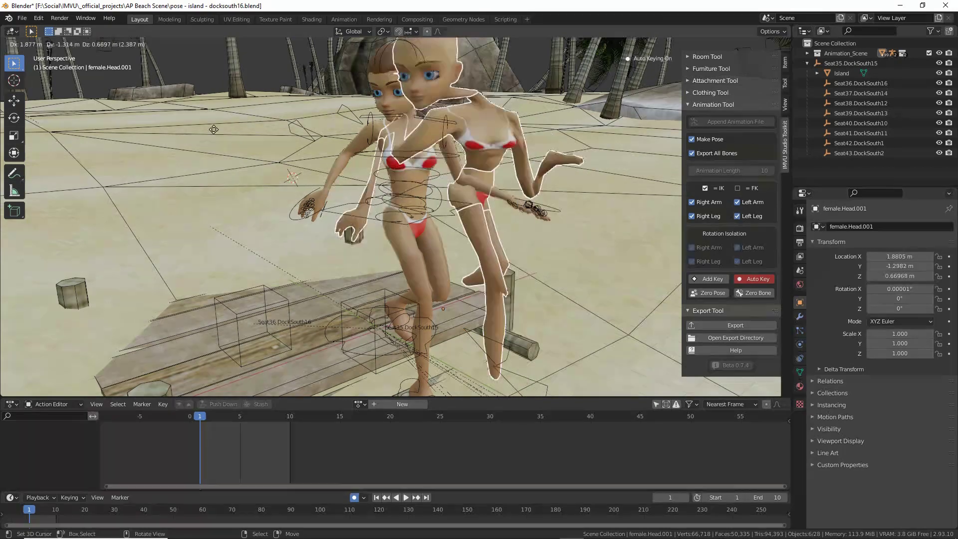
key("Escape")
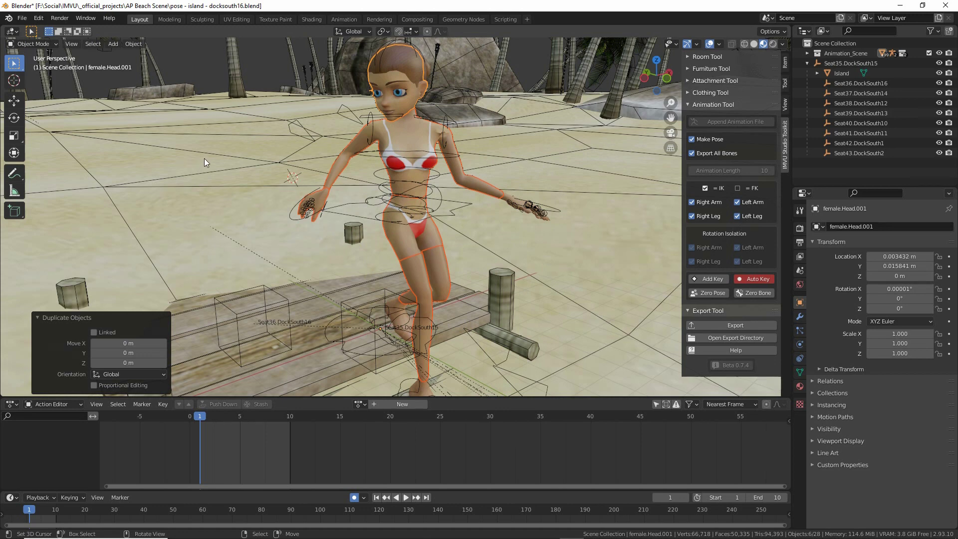
Look through the Animation_Scene collection hierarchy for the duplicated body meshes, leaving the collection collapsed.
left_click(134, 44)
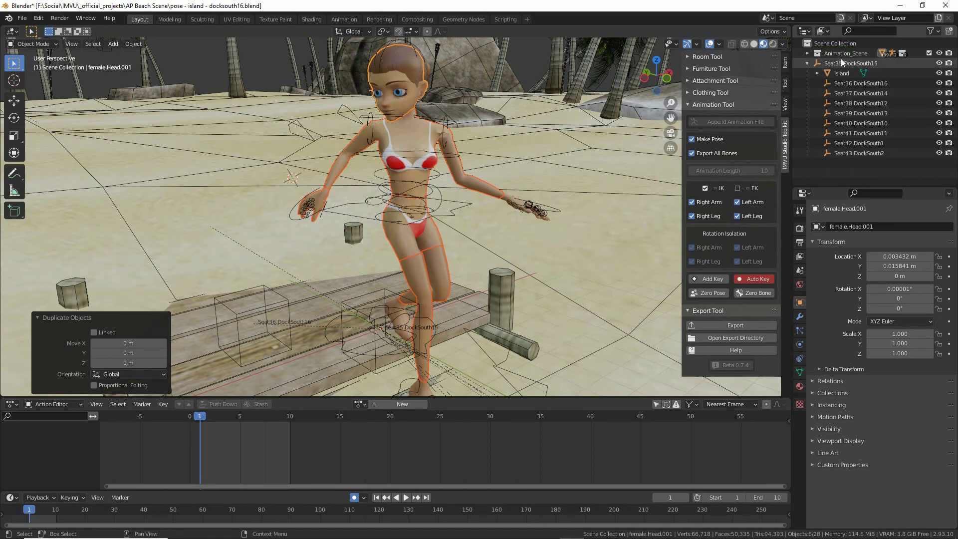
left_click(807, 52, "shift")
scroll(841, 90, "down", 5)
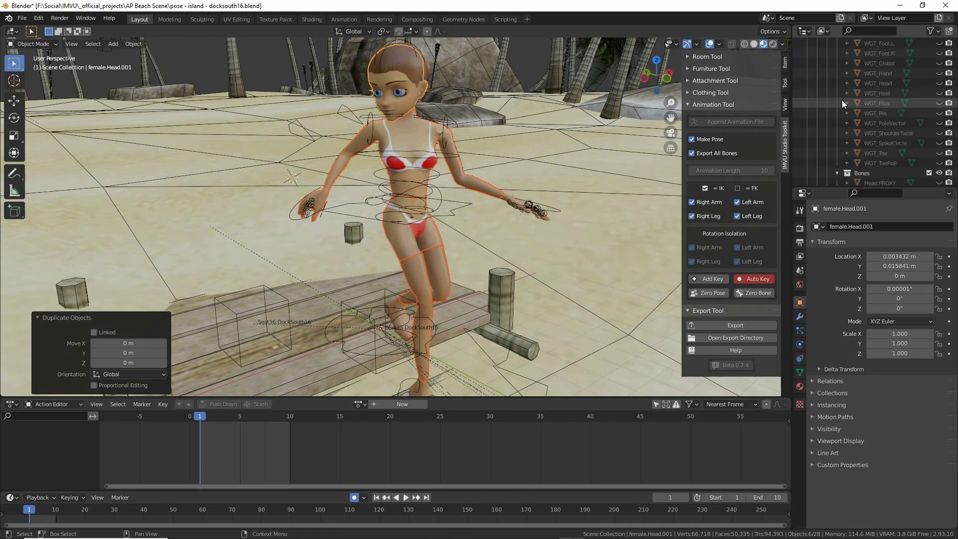
scroll(839, 98, "down", 8)
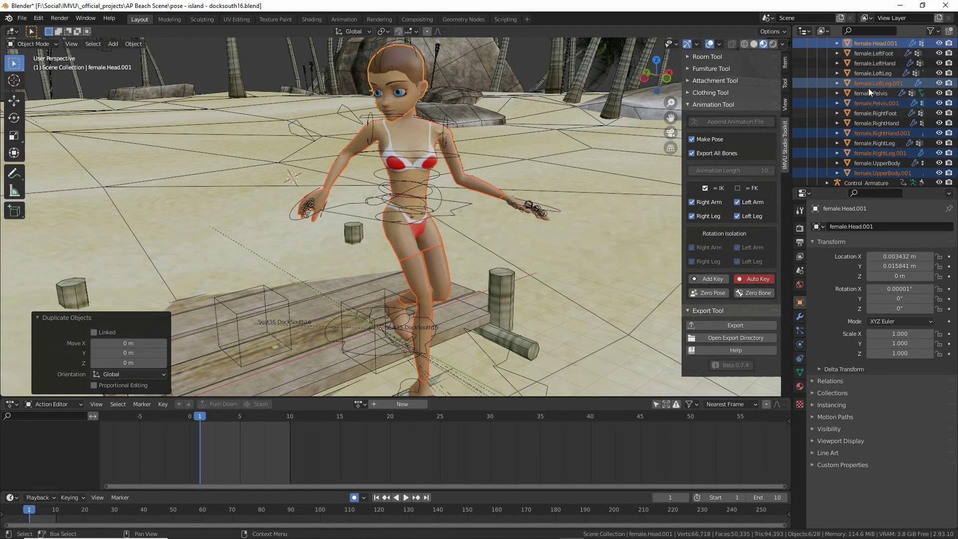
scroll(868, 90, "up", 5)
left_click(827, 93)
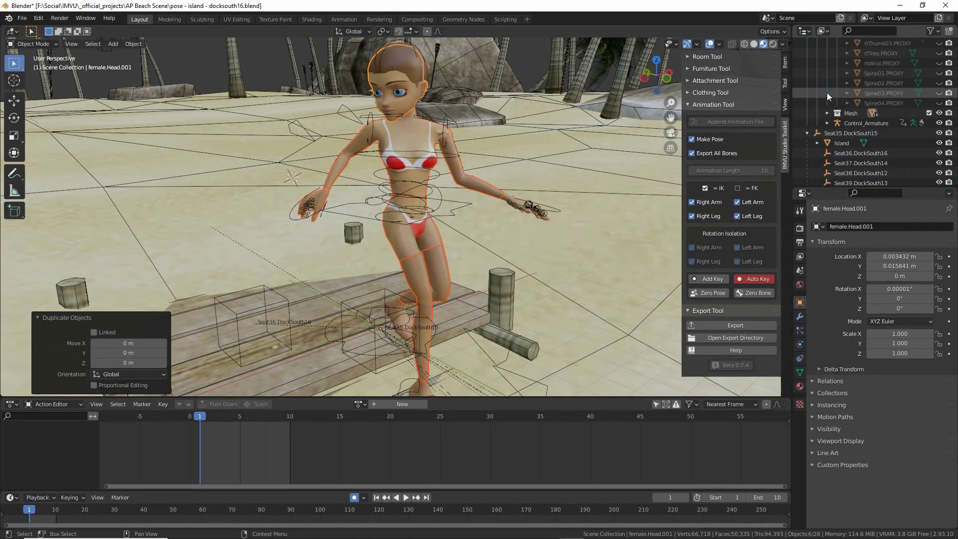
scroll(827, 92, "up", 8)
scroll(822, 92, "up", 12)
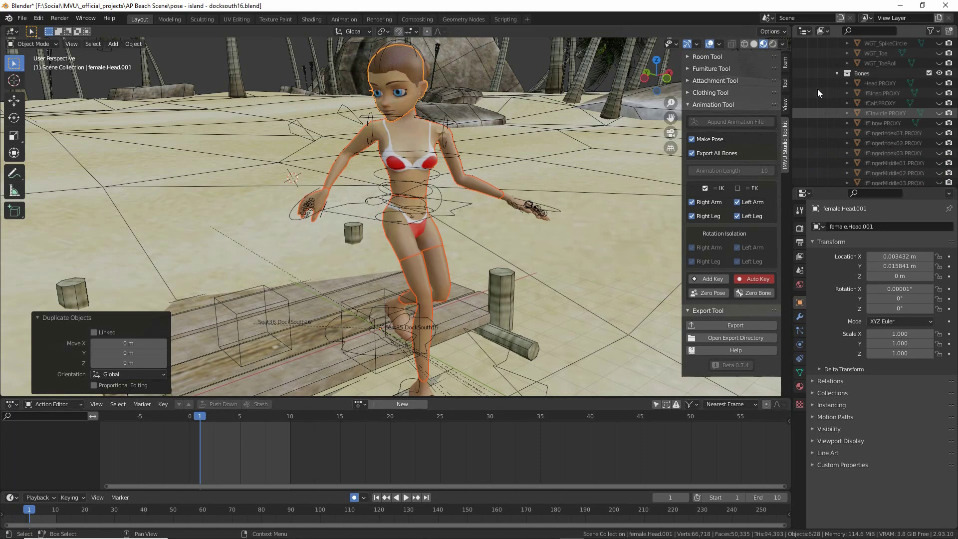
left_click(837, 172)
scroll(824, 98, "up", 5)
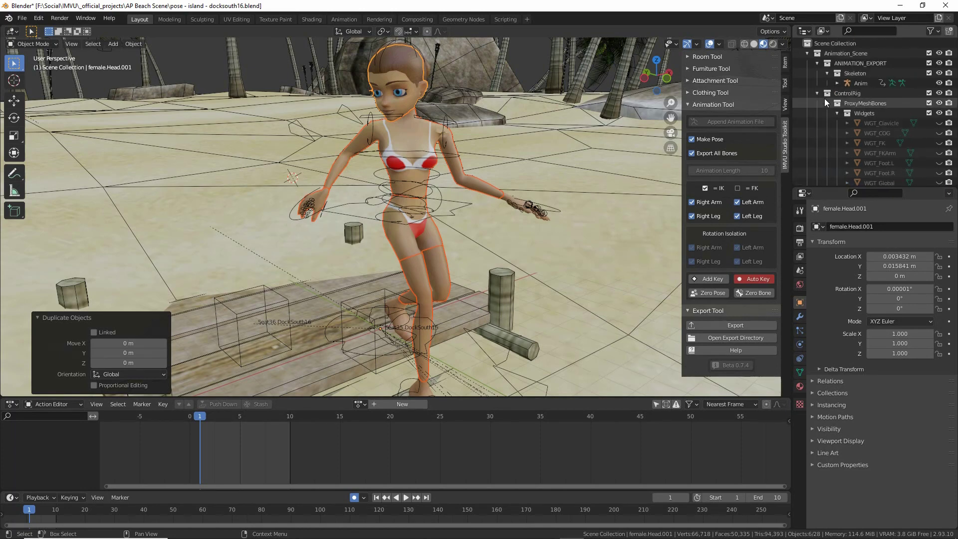
left_click(817, 64)
left_click(808, 54)
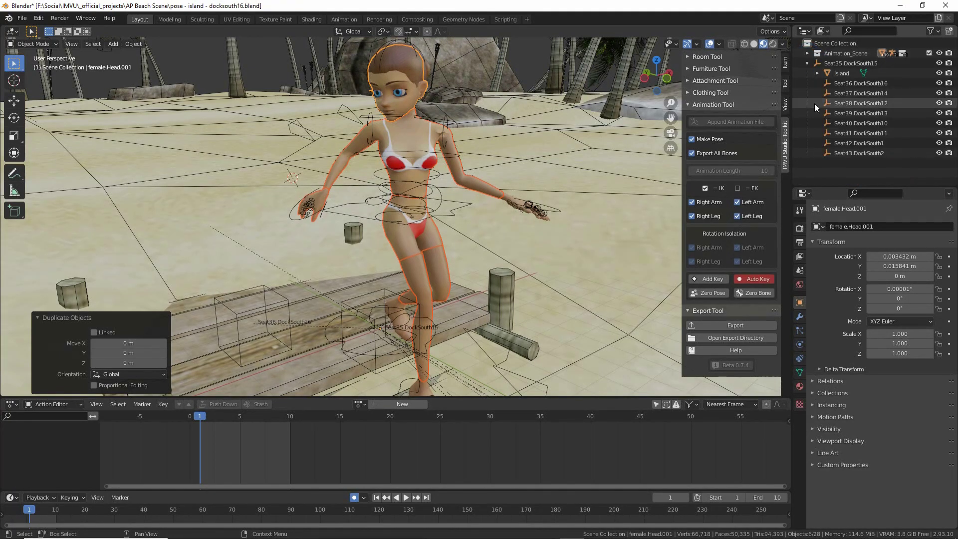
Move the duplicated body meshes to the main Scene Collection and collapse the Seat35.DockSouth15 hierarchy.
left_click(133, 44)
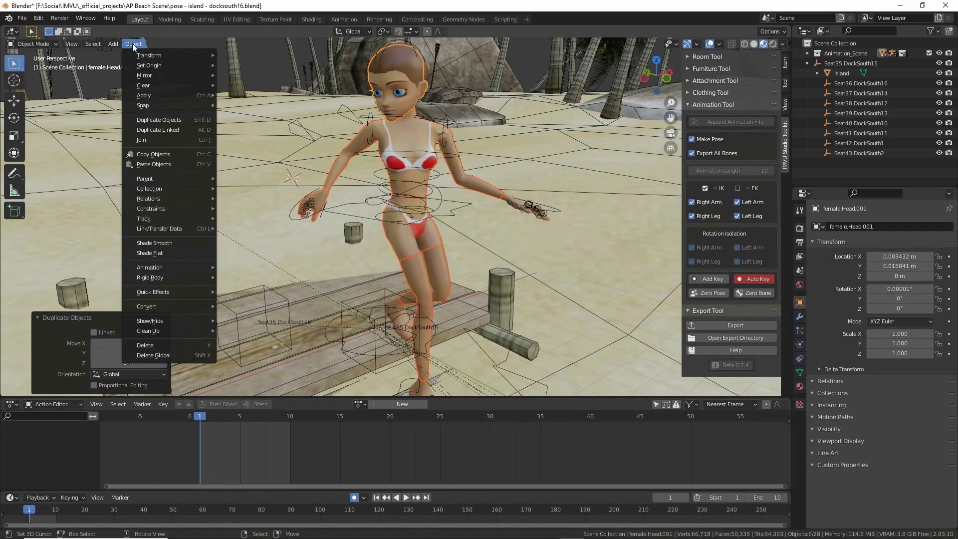
mouse_move(151, 194)
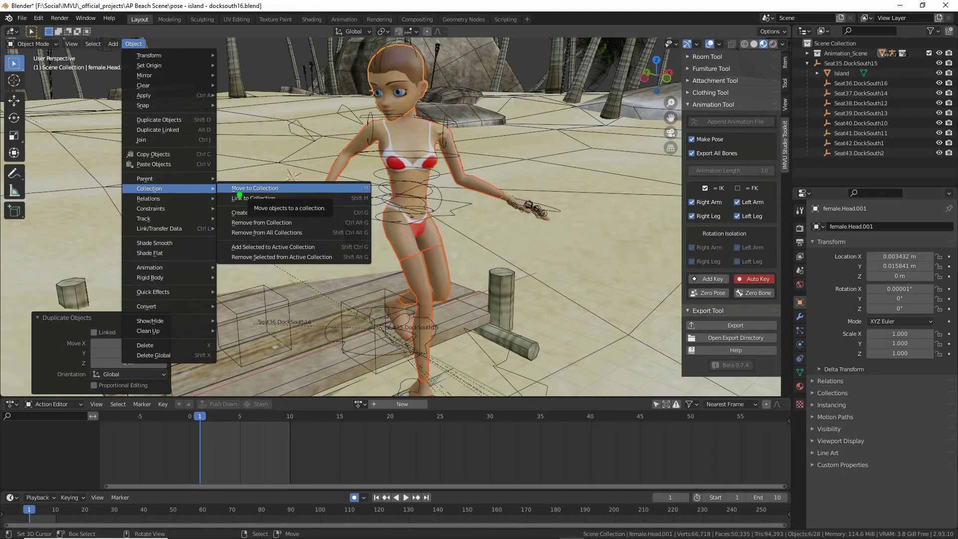
left_click_drag(233, 194, 274, 193)
left_click_drag(355, 192, 376, 193)
left_click_drag(132, 196, 184, 196)
left_click_drag(125, 56, 167, 55)
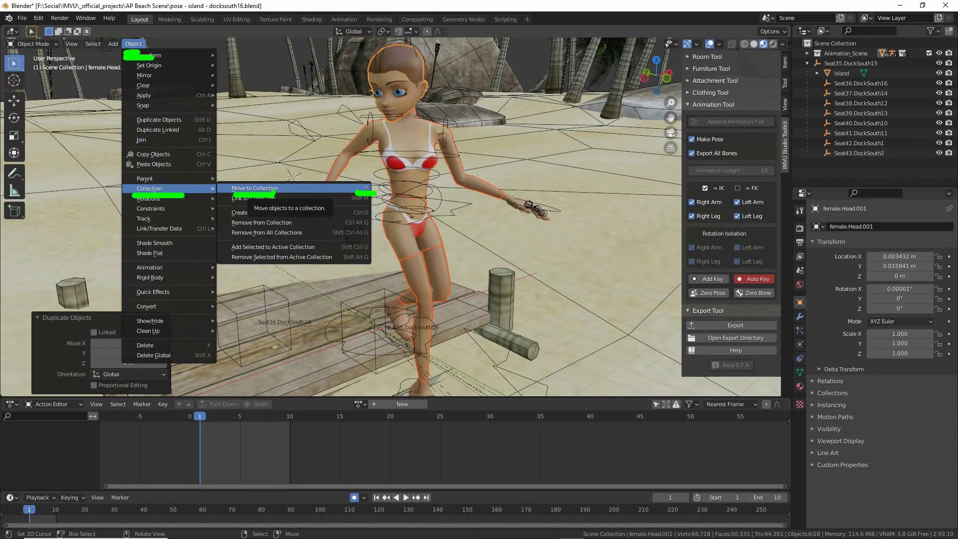
left_click(262, 186)
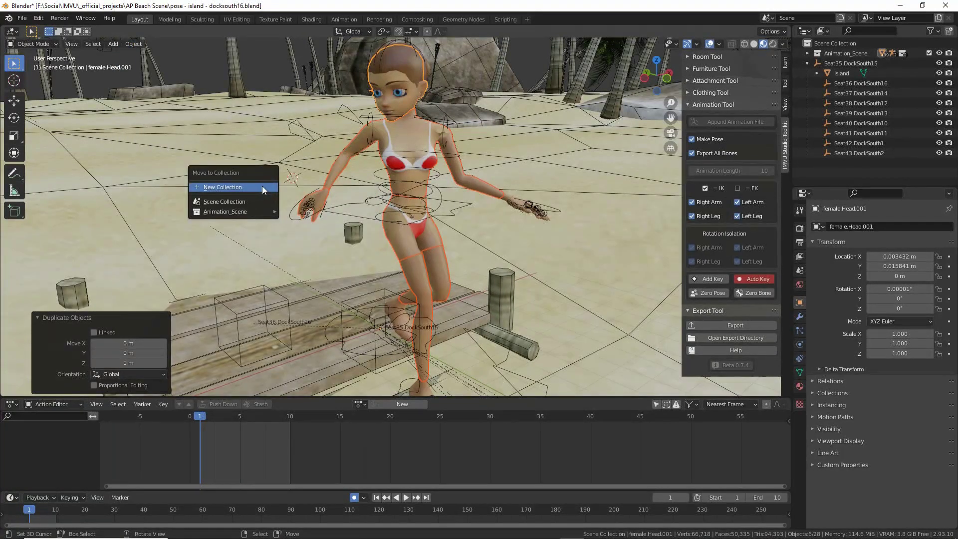
mouse_move(176, 155)
left_mouse_down()
mouse_move(279, 170)
mouse_move(204, 176)
left_mouse_up()
key("Escape")
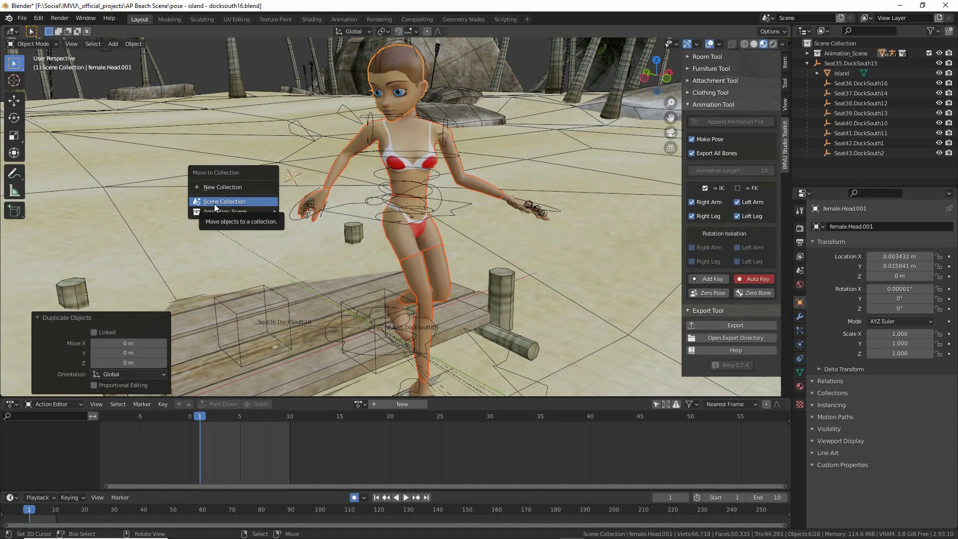
left_click_drag(201, 207, 237, 207)
left_click_drag(809, 50, 871, 50)
key("Escape")
left_click(220, 201)
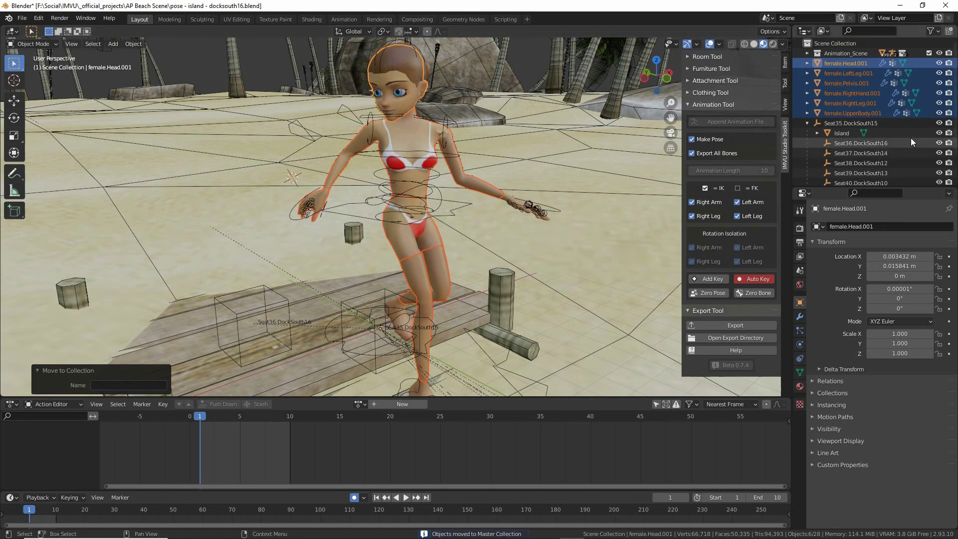
left_click(807, 123)
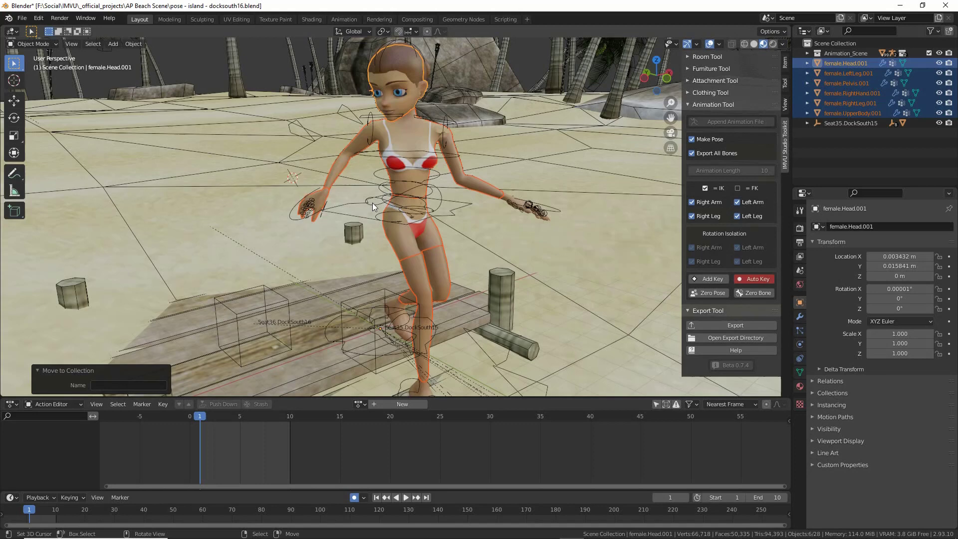
Join the six duplicated avatar body meshes, from female.Head.001 to female.UpperBody.001, into one object.
left_click(839, 64)
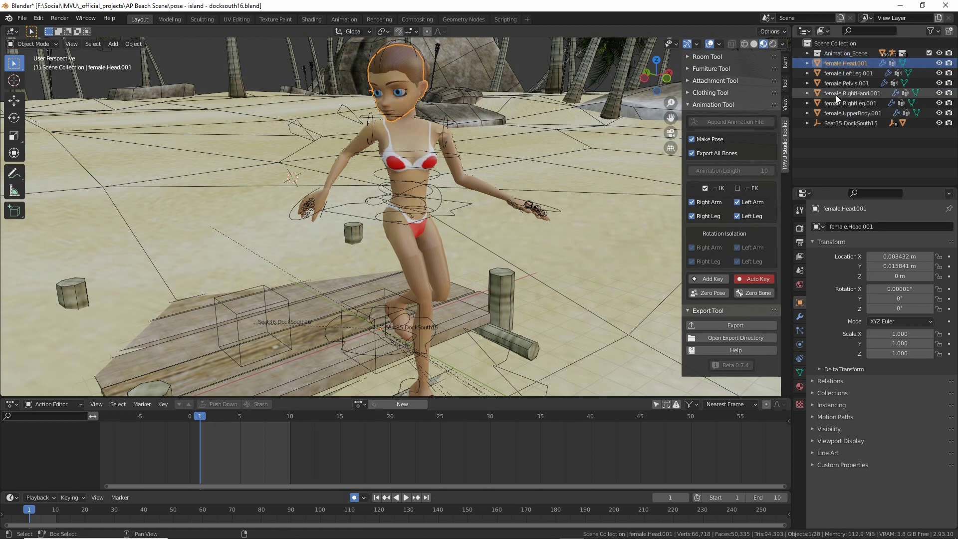
left_click(831, 113, "shift")
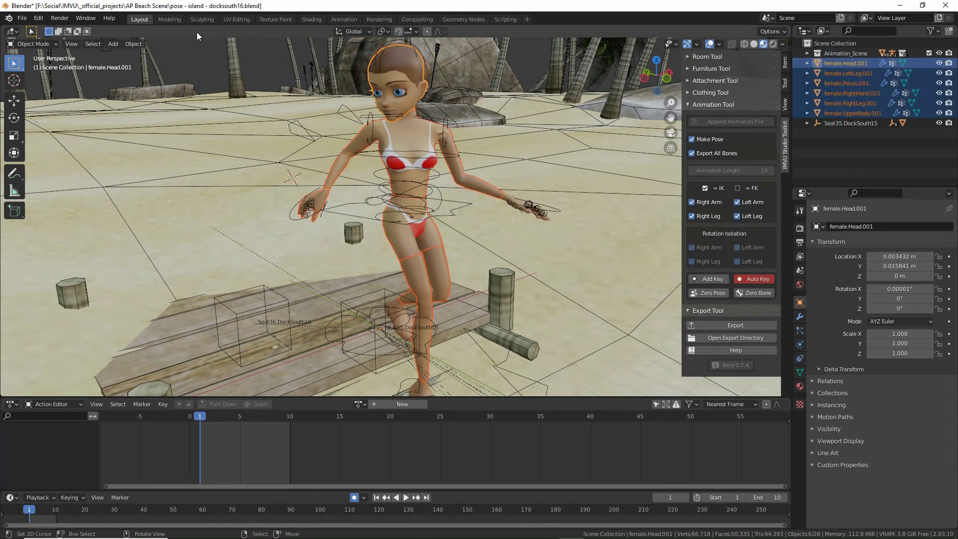
left_click(131, 45)
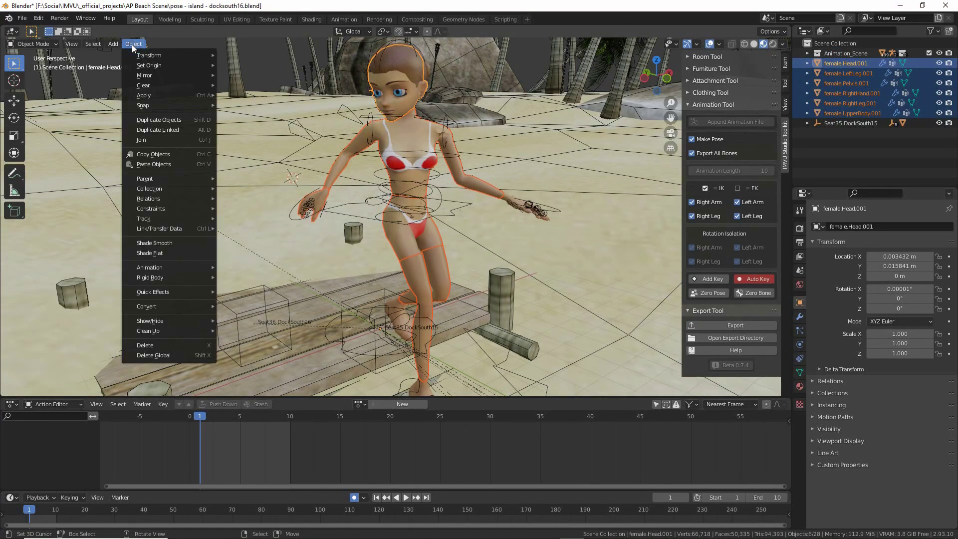
left_click_drag(151, 147, 130, 147)
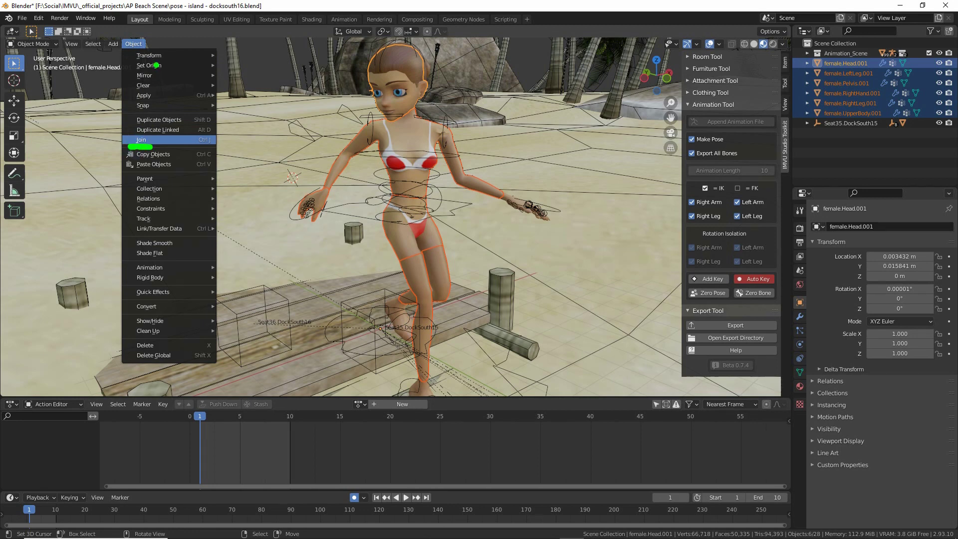
mouse_move(134, 55)
left_mouse_down()
mouse_move(123, 50)
mouse_move(154, 53)
left_mouse_up()
key("Escape")
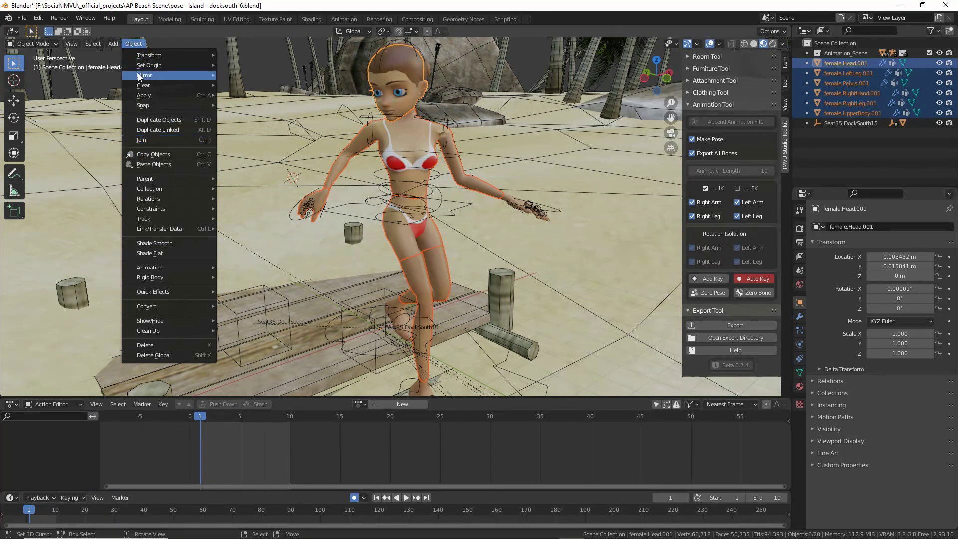
left_click(142, 141)
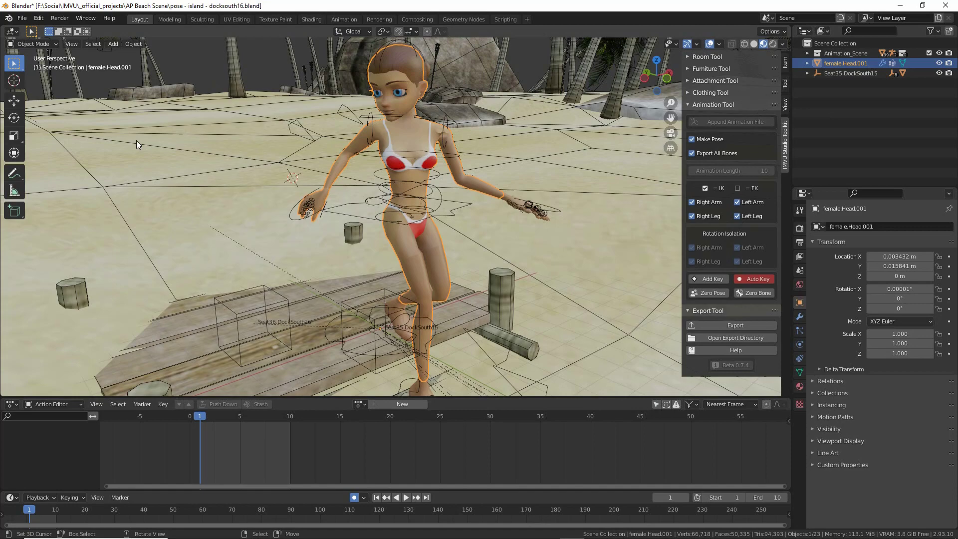
key("shift+d")
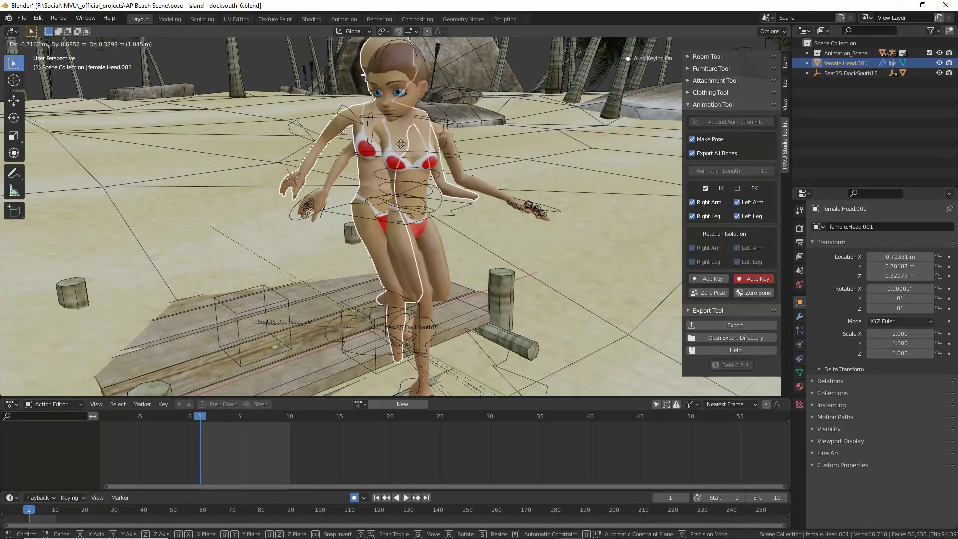
right_click(445, 248)
Apply the Armature modifier on the joined avatar mesh so its pose is baked in.
key("ctrl+2")
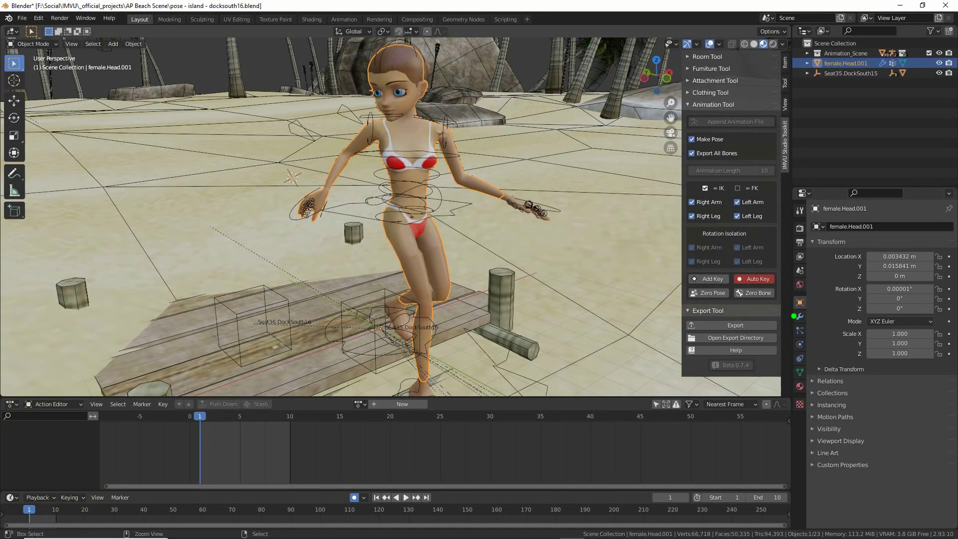
mouse_move(799, 307)
left_mouse_down()
mouse_move(807, 327)
mouse_move(773, 298)
left_mouse_up()
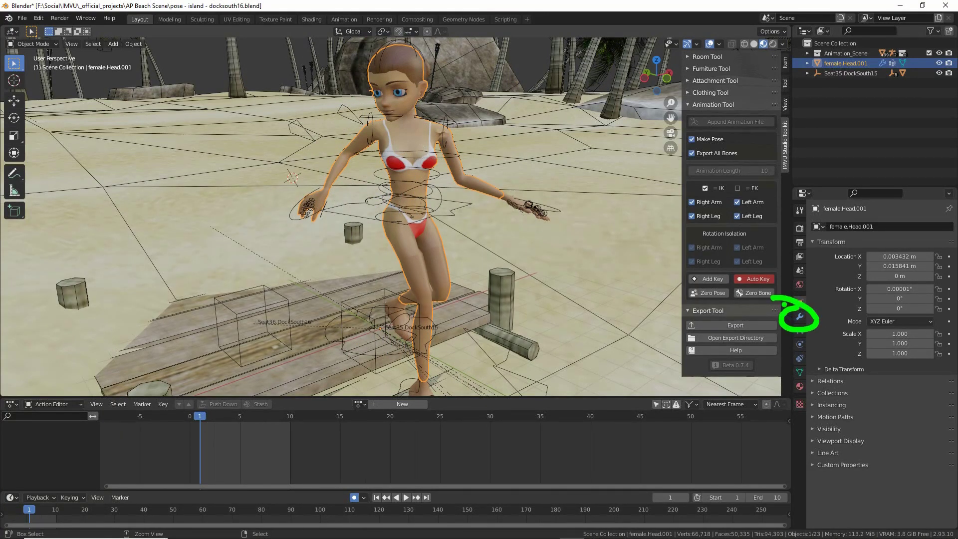
left_click(799, 317)
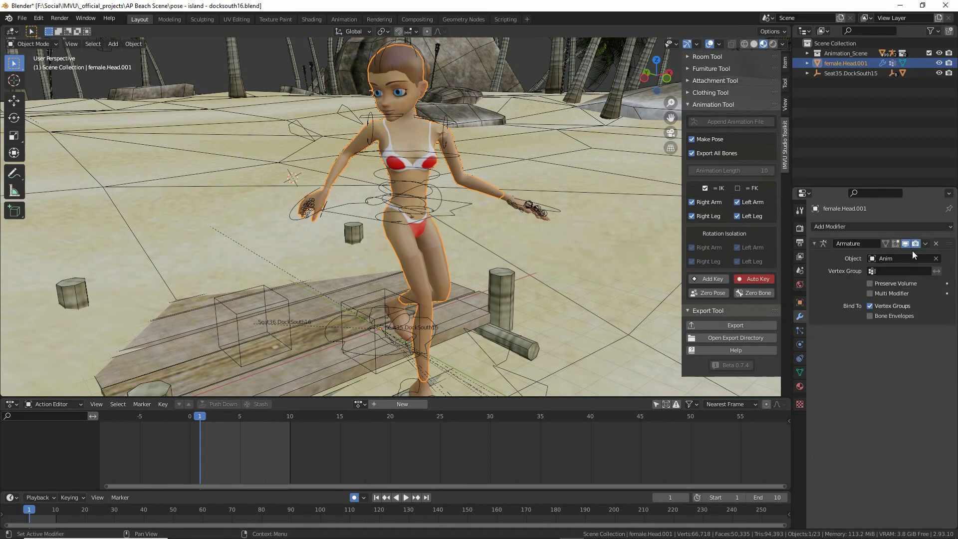
key("ctrl+2")
mouse_move(927, 251)
left_mouse_down()
mouse_move(916, 232)
mouse_move(948, 259)
mouse_move(923, 232)
mouse_move(925, 289)
left_mouse_up()
key("Escape")
left_click(924, 245)
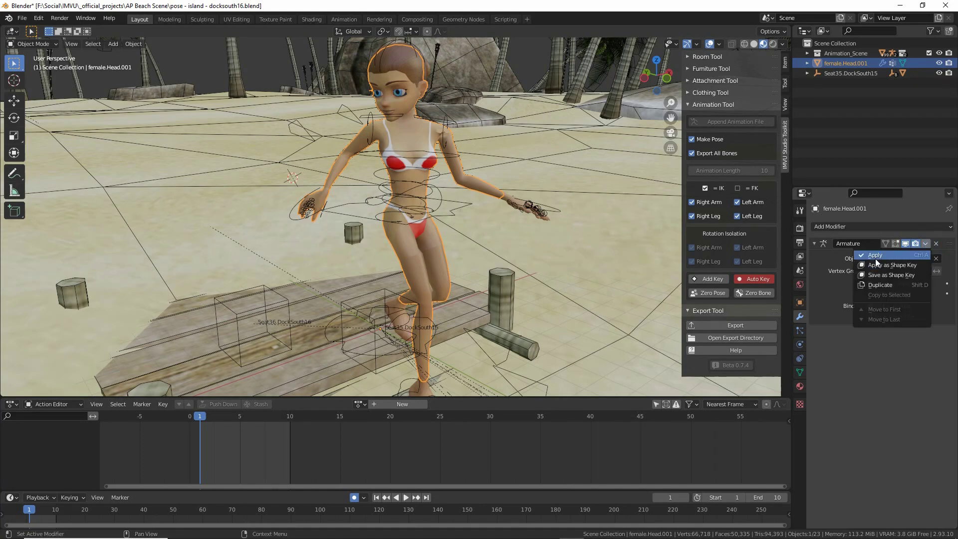
left_click_drag(862, 264, 896, 264)
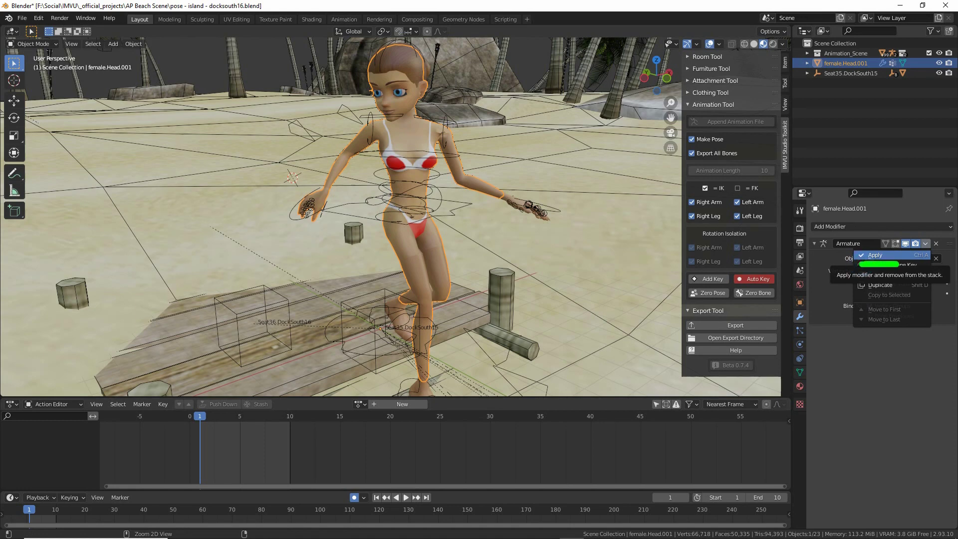
mouse_move(368, 56)
left_mouse_down()
mouse_move(305, 120)
mouse_move(546, 179)
mouse_move(414, 80)
left_mouse_up()
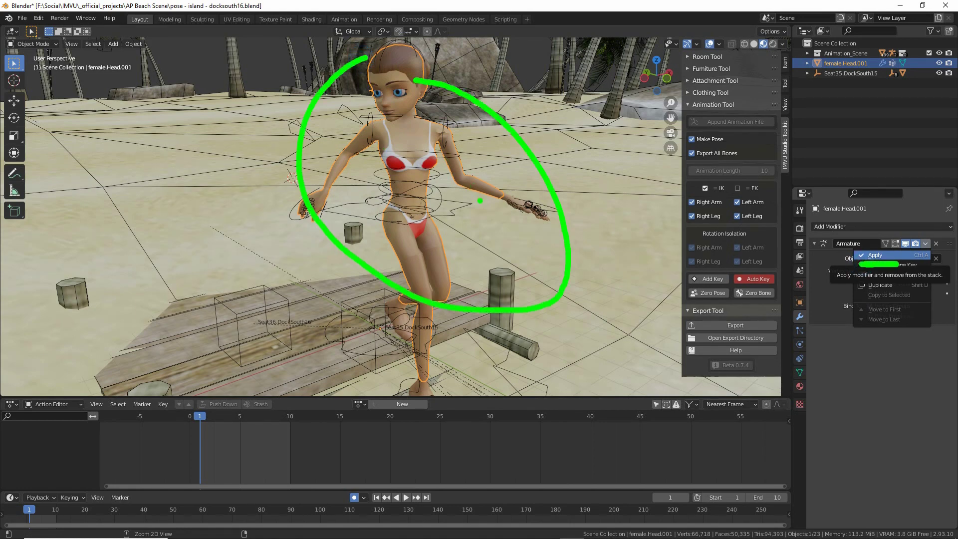
key("Escape")
left_click(926, 244)
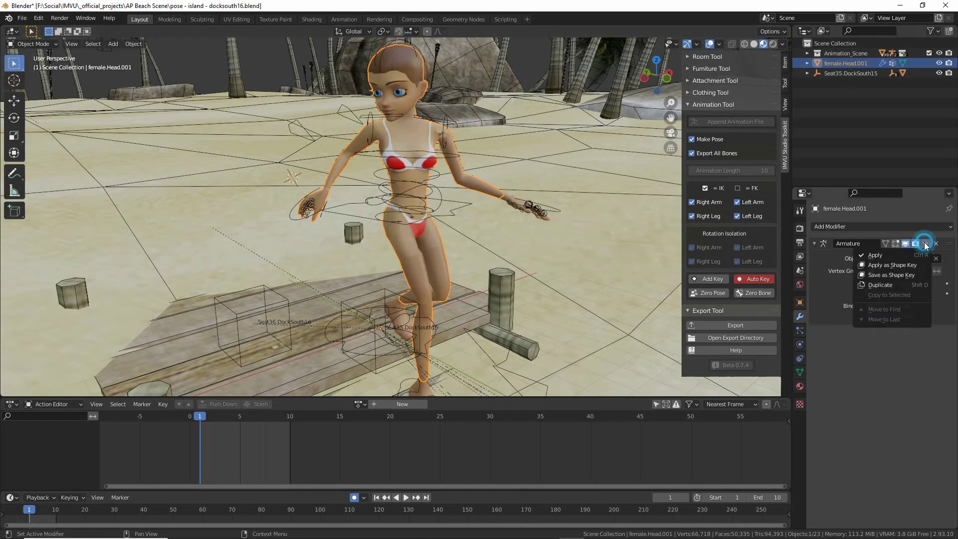
left_click(888, 254)
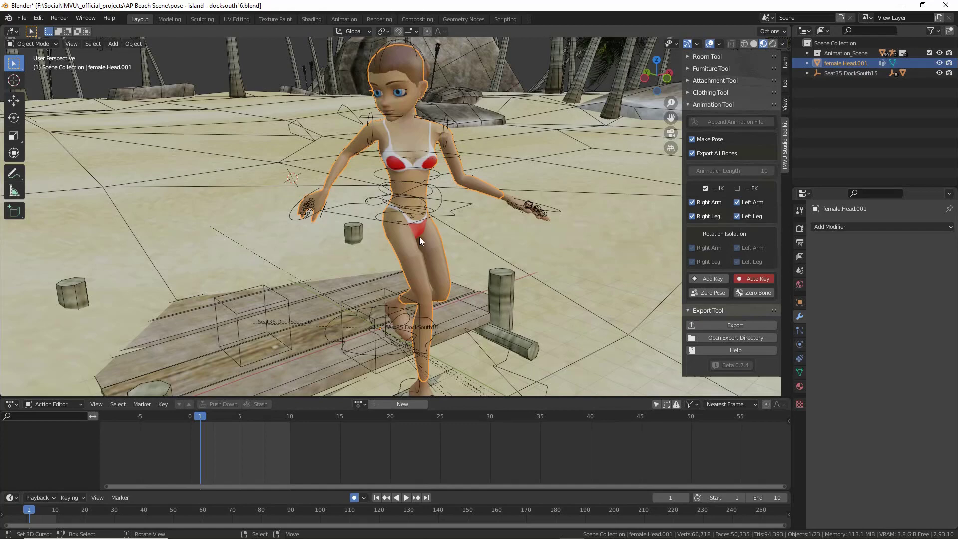
Check the joined avatar copy against the original rigged meshes by selecting each and trial-moving the copy, cancelling every move.
key("shift+d")
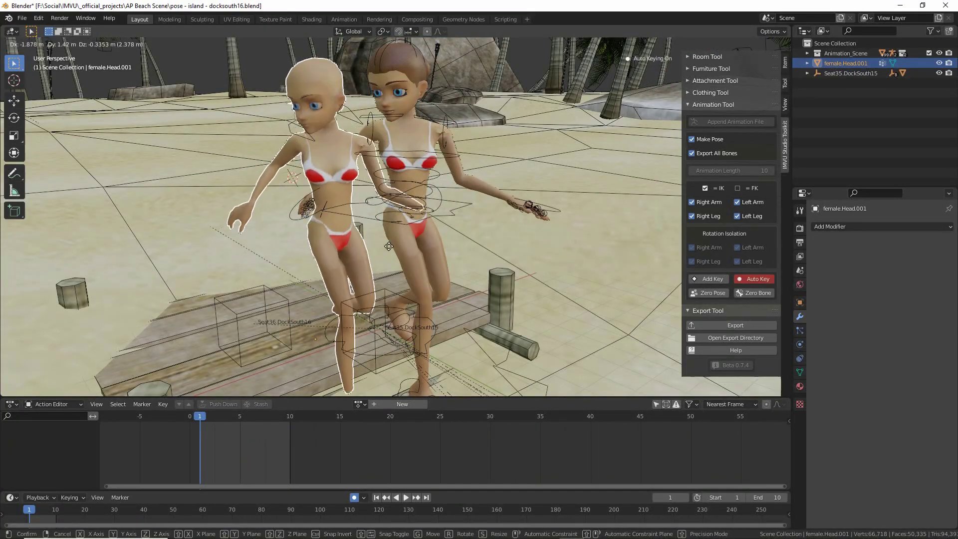
right_click(367, 305)
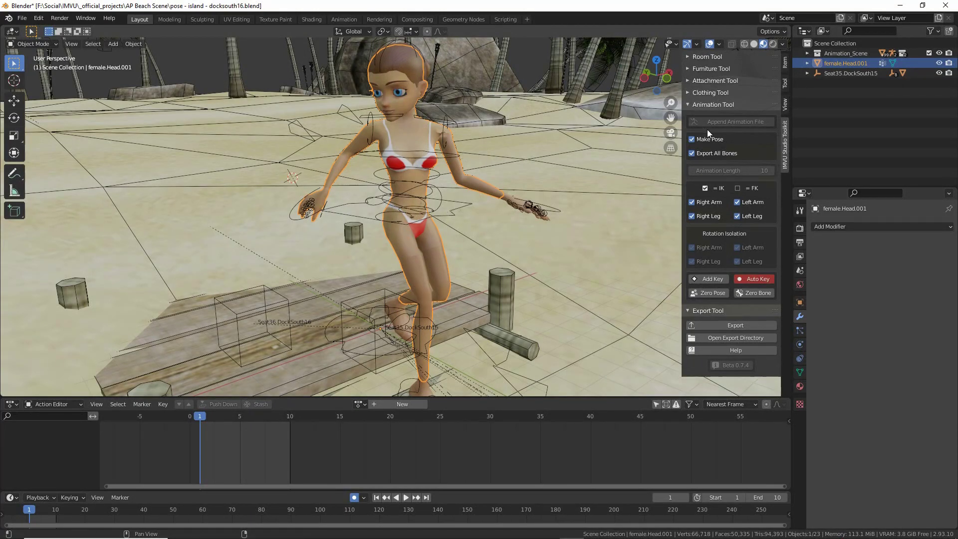
left_click(451, 215)
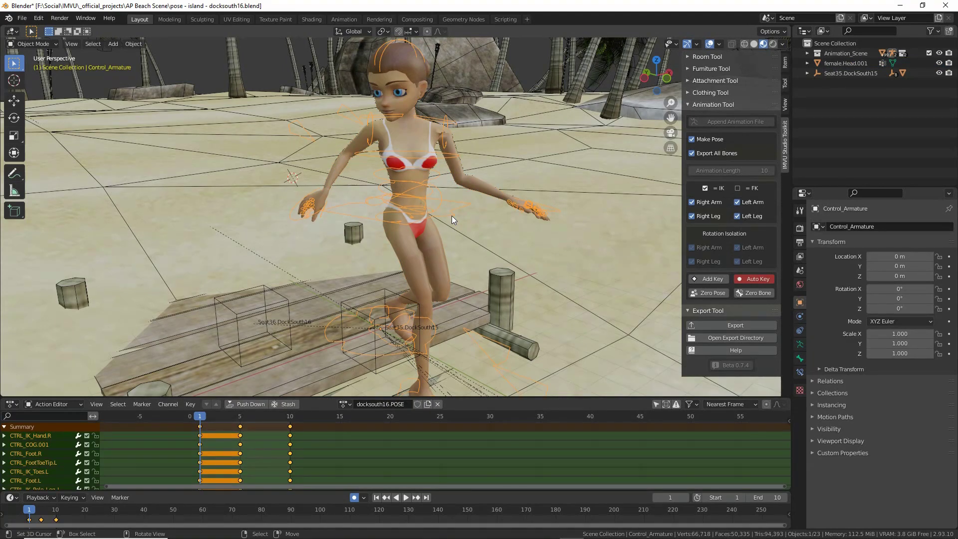
left_click(36, 44)
left_click(432, 142)
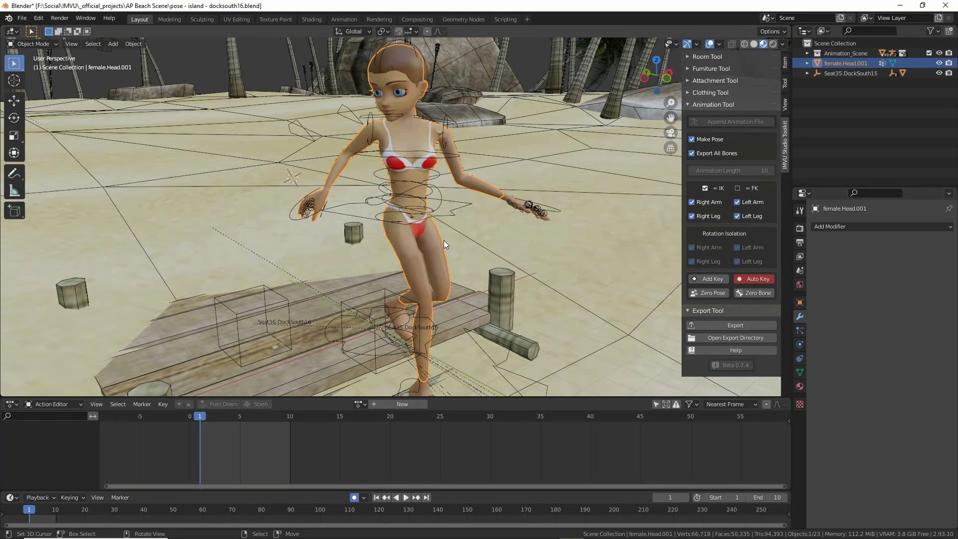
left_click(357, 136)
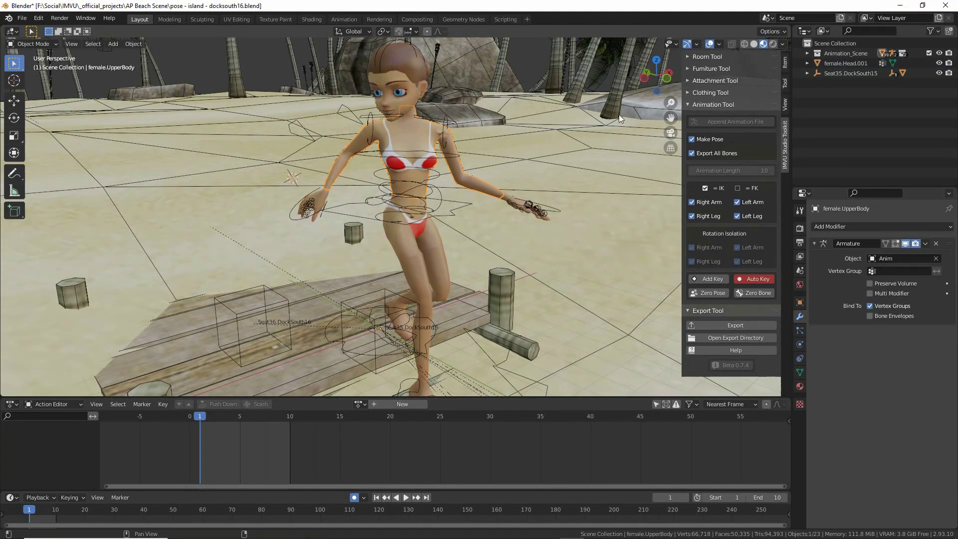
left_click(382, 85)
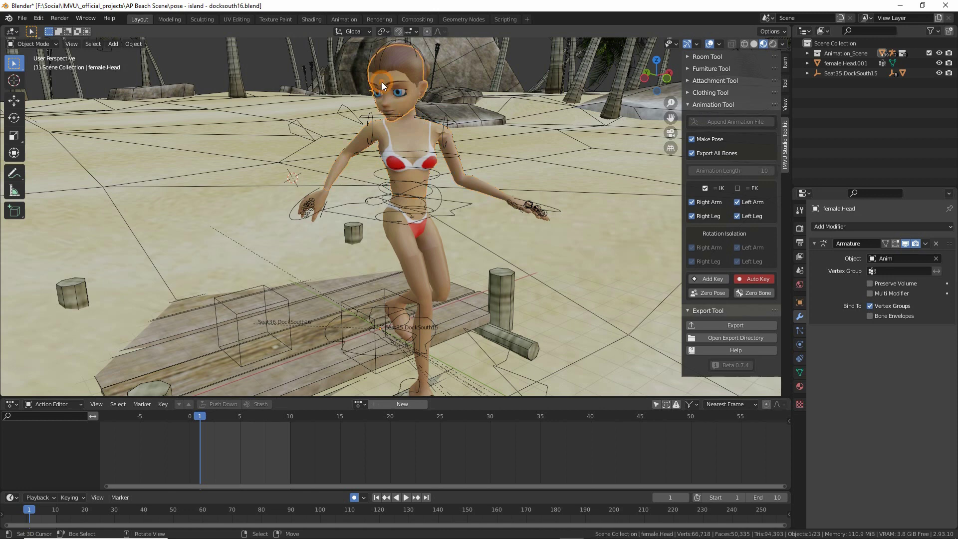
left_click(407, 146)
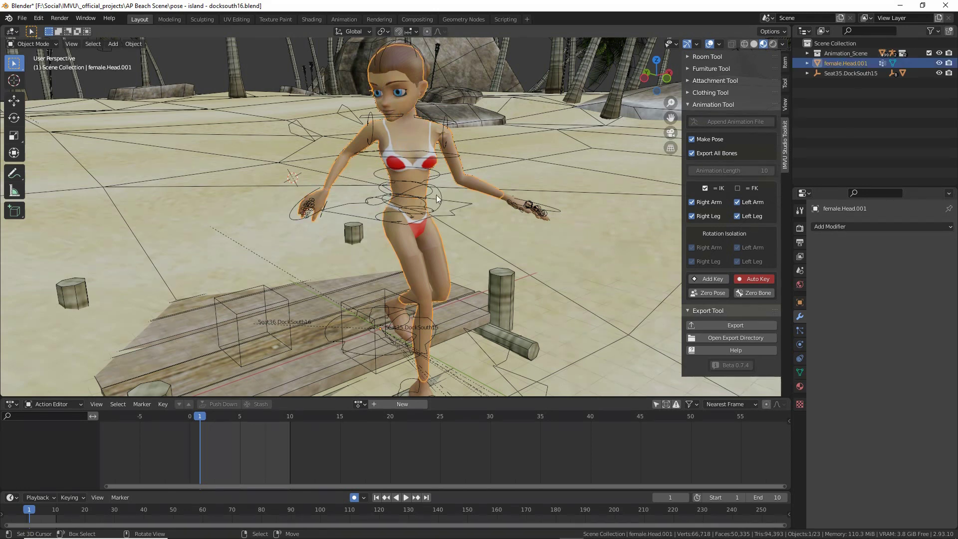
key("g")
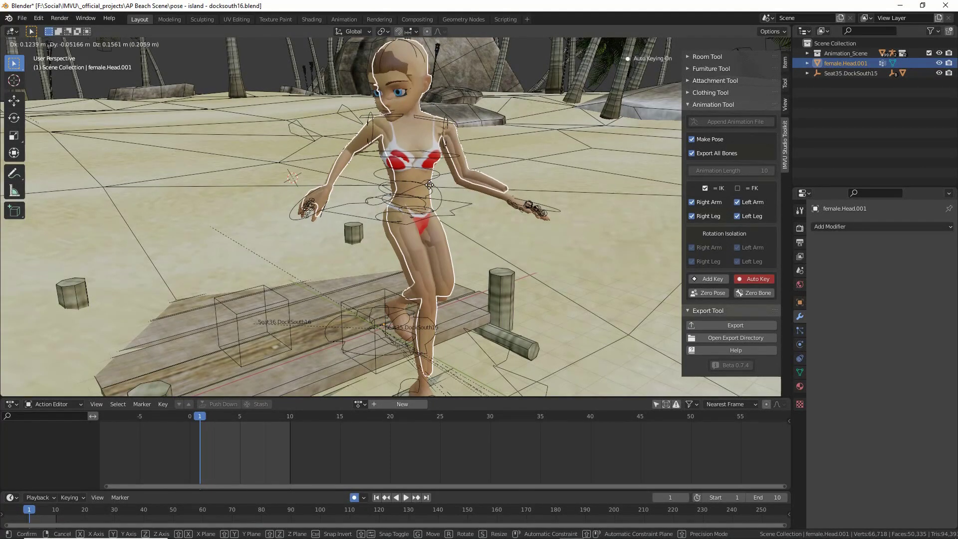
key("Escape")
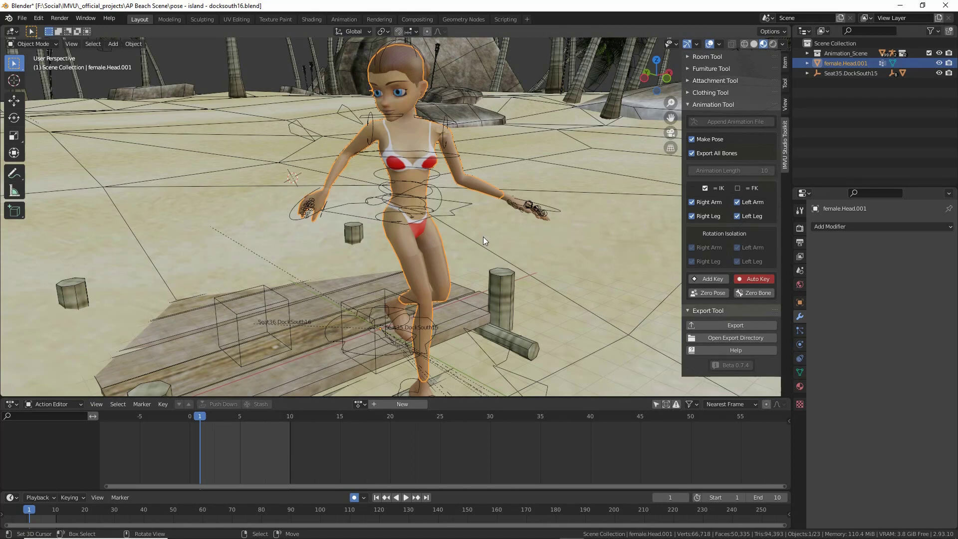
Inspect the Seat35.DockSouth15 and Seat36.DockSouth16 seat nodes on the dock.
left_click(354, 307)
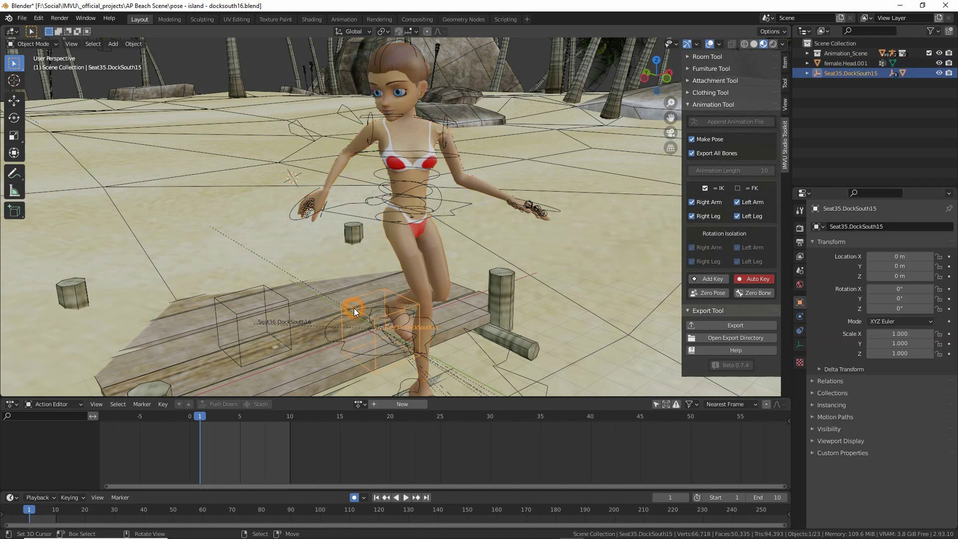
left_click(246, 312)
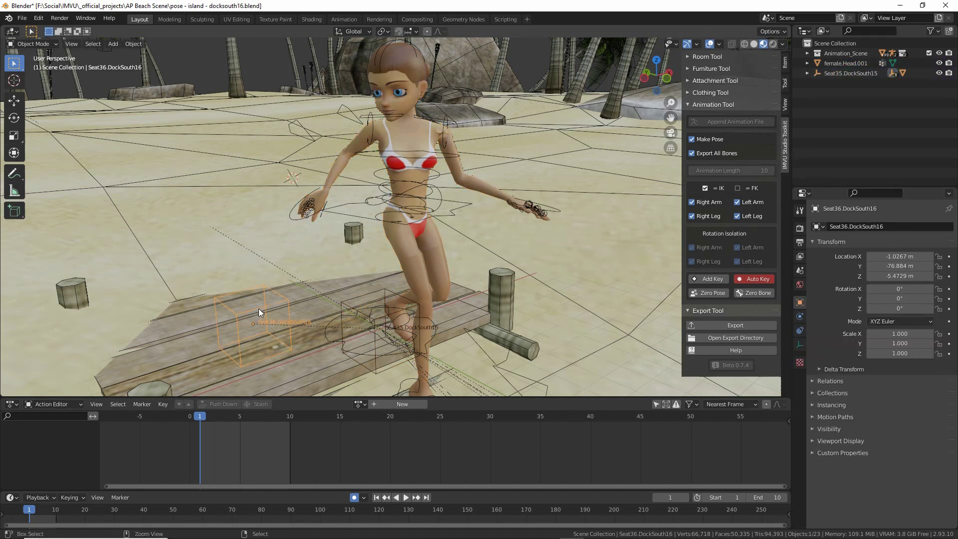
left_click_drag(247, 295, 237, 296)
scroll(274, 300, "down", 1)
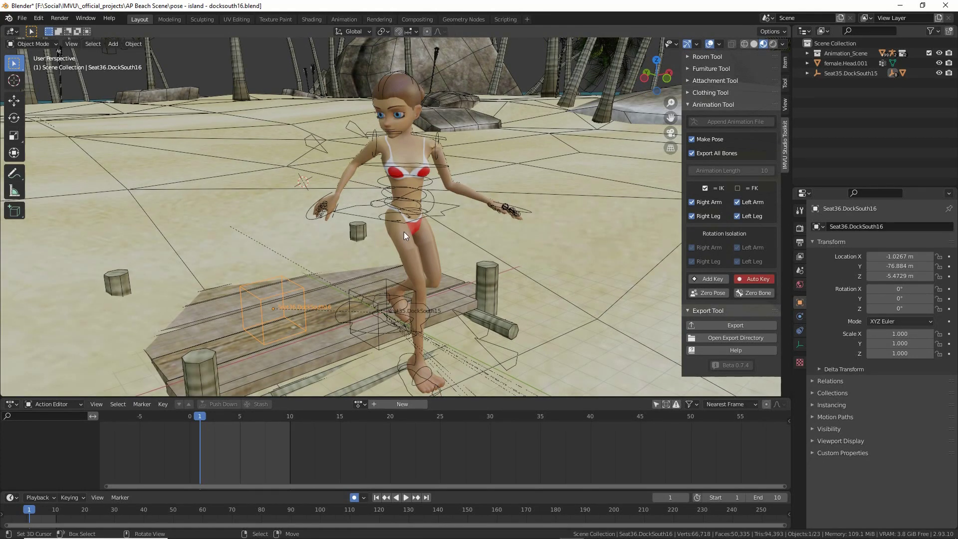
Parent the joined avatar mesh to the Seat35.DockSouth15 node using Object parenting with Keep Transform enabled.
left_click(406, 165)
left_click(408, 154)
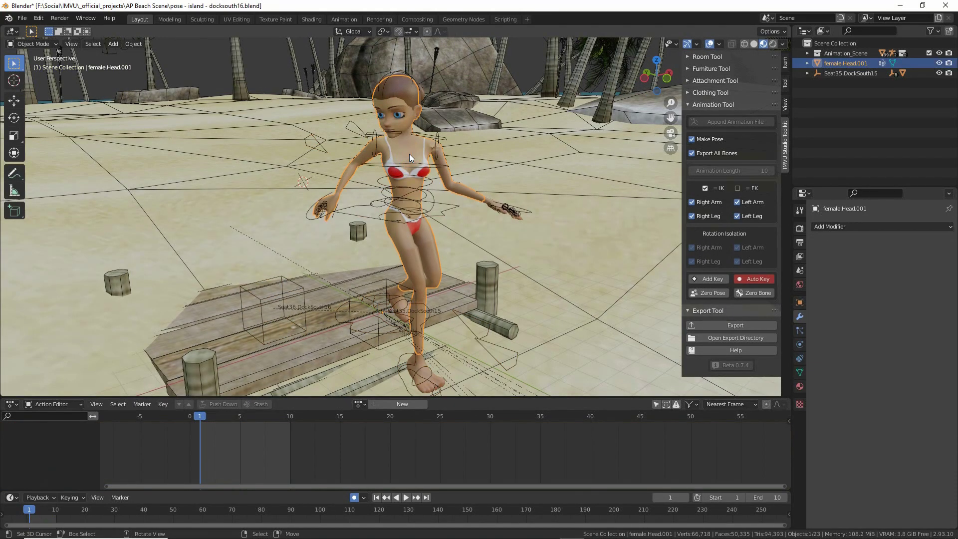
key("shift+d")
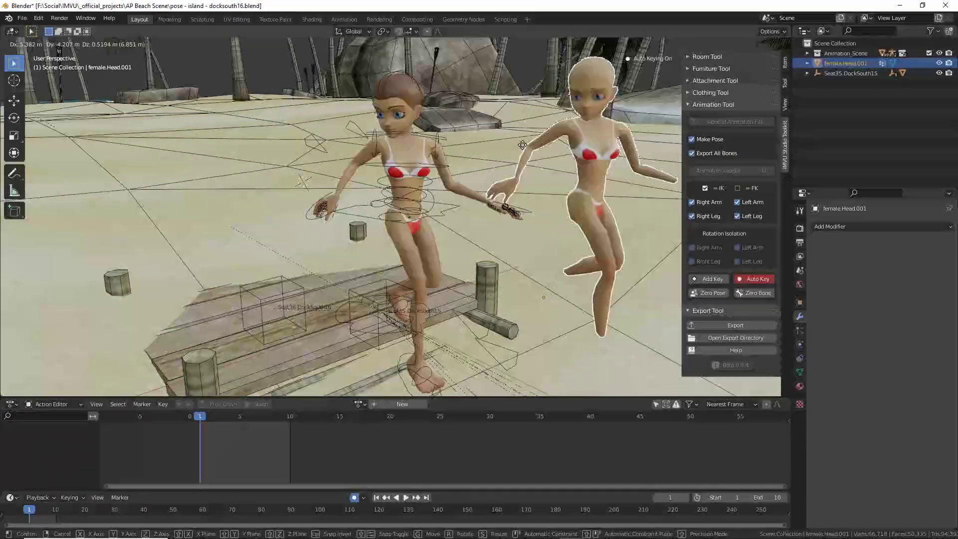
key("Escape")
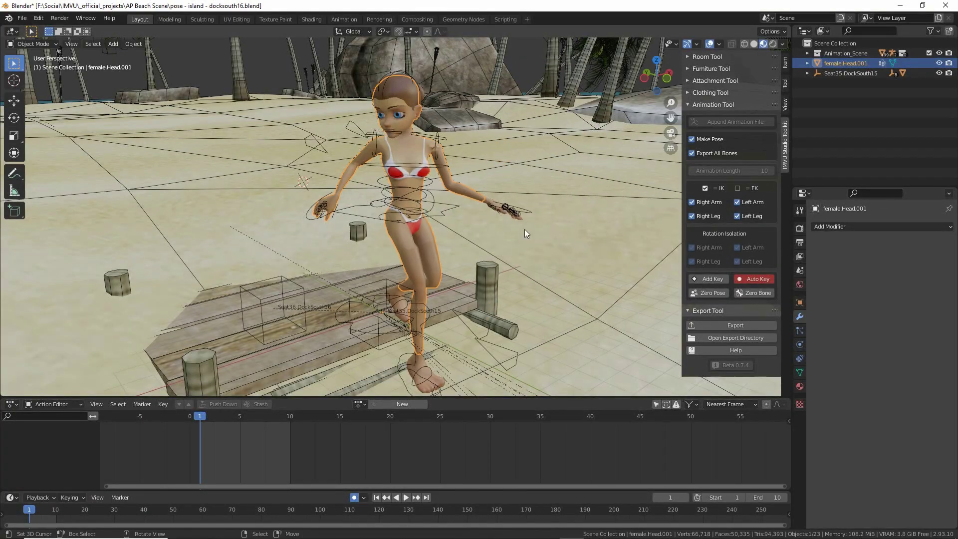
left_click(360, 286, "shift")
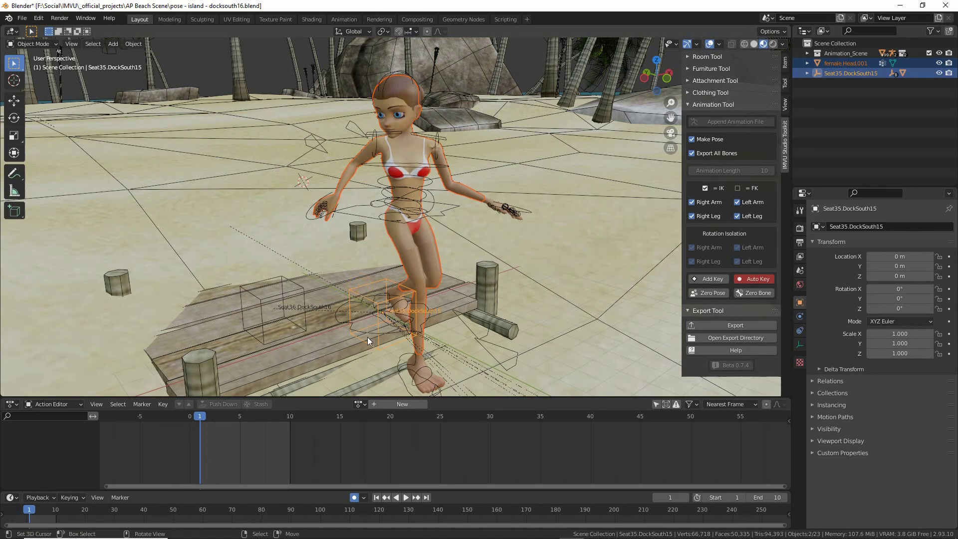
left_click(133, 43)
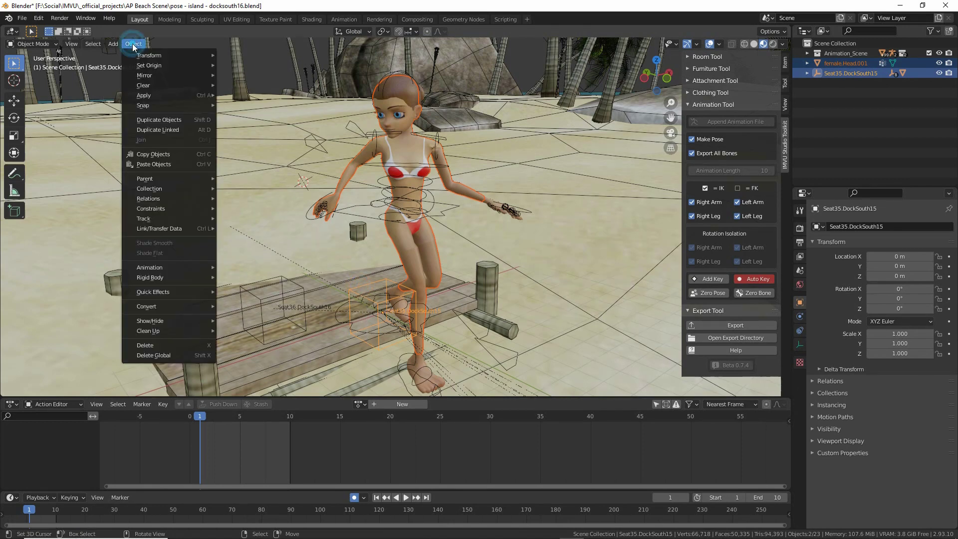
mouse_move(158, 177)
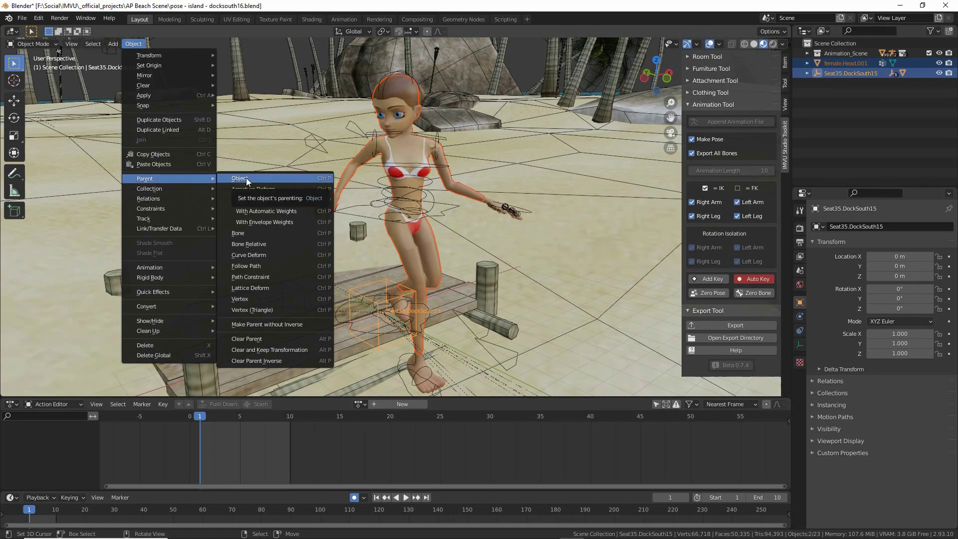
left_click_drag(225, 191, 255, 186)
left_click_drag(131, 187, 159, 186)
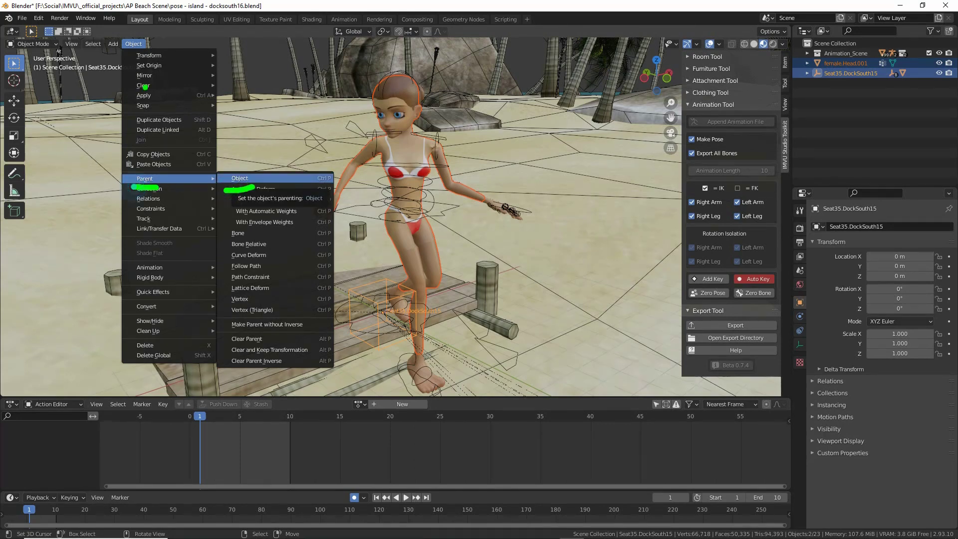
left_click_drag(122, 51, 145, 50)
left_click(239, 178)
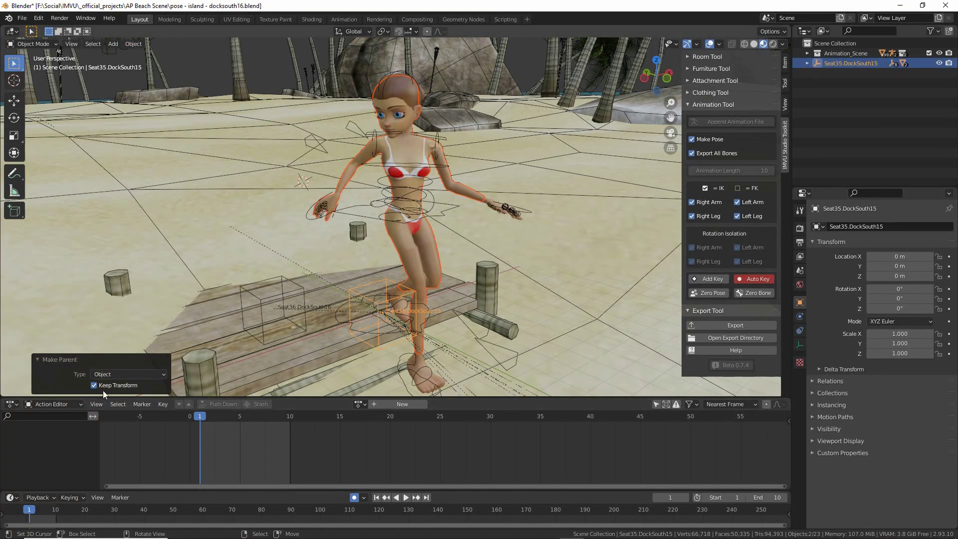
Trial-move the Seat35.DockSouth15 node to test whether the parented avatar and island follow, and cancel the move.
left_click_drag(92, 394, 140, 397)
left_click(358, 289)
key("g")
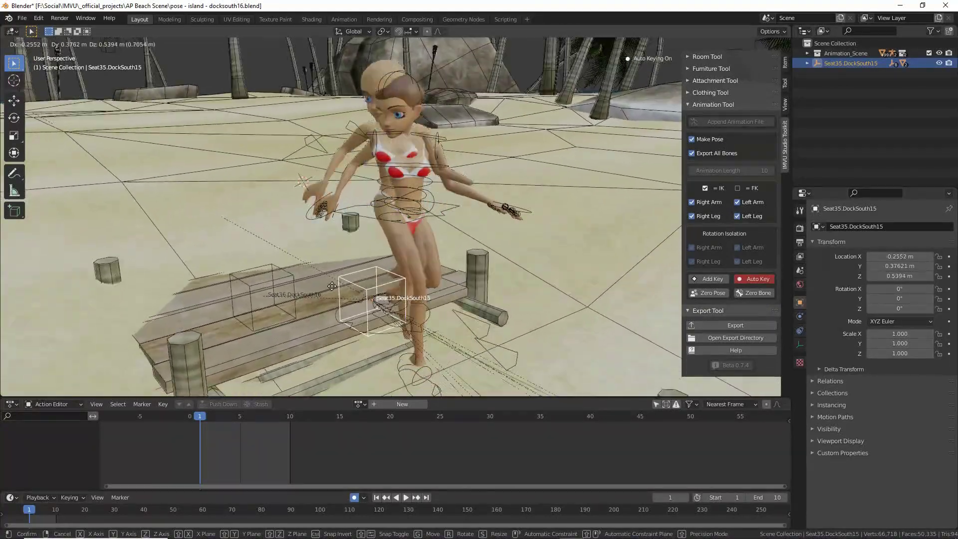
right_click(352, 286)
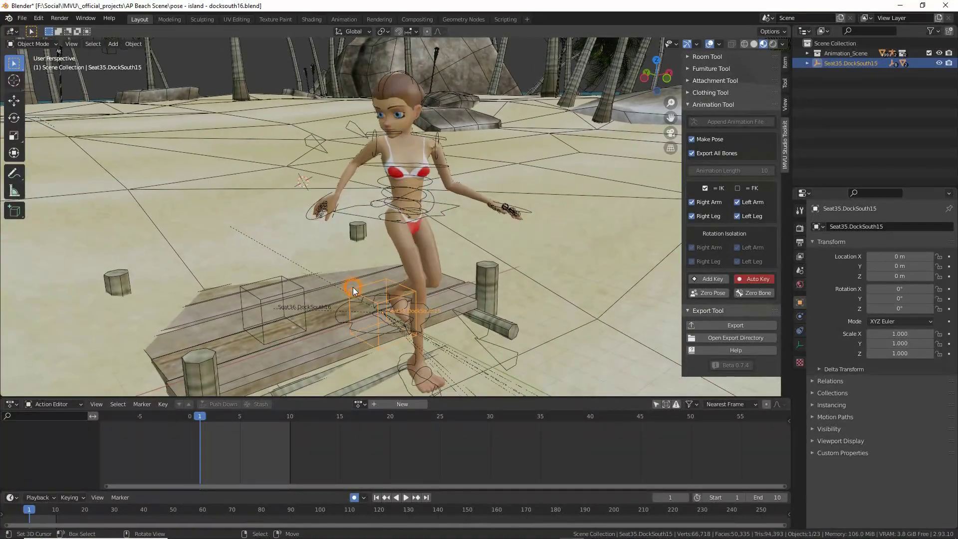
Select the Seat36.DockSouth16, Seat37.DockSouth14, Seat39.DockSouth13 and Seat38.DockSouth12 nodes together along the dock.
middle_click_drag(327, 279, 330, 287)
scroll(329, 287, "down", 4)
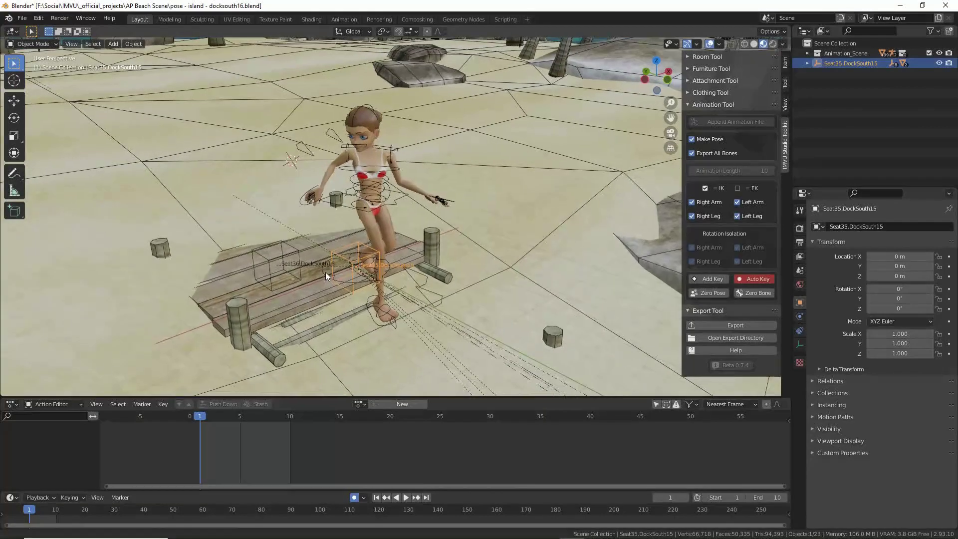
left_click(271, 255)
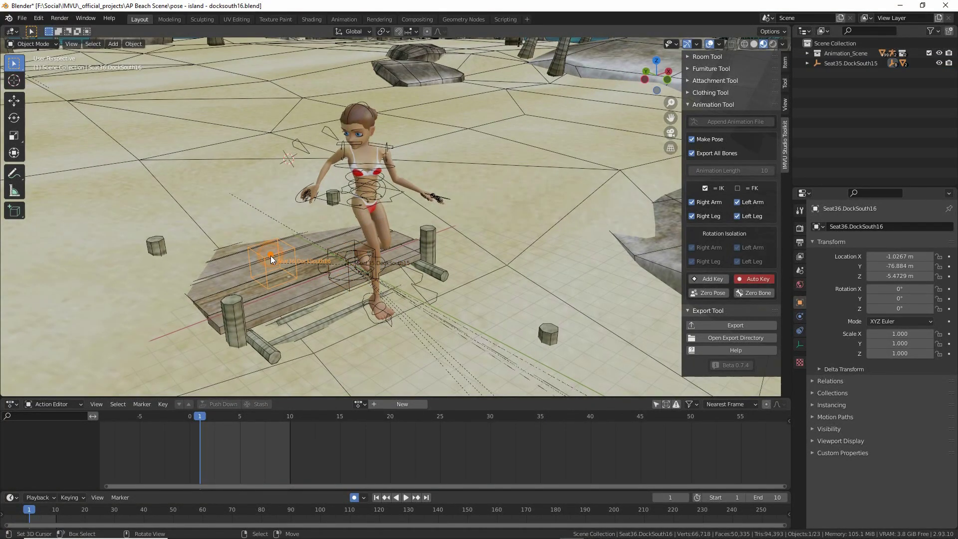
scroll(306, 307, "down", 4)
scroll(292, 241, "up", 3)
left_click(319, 249)
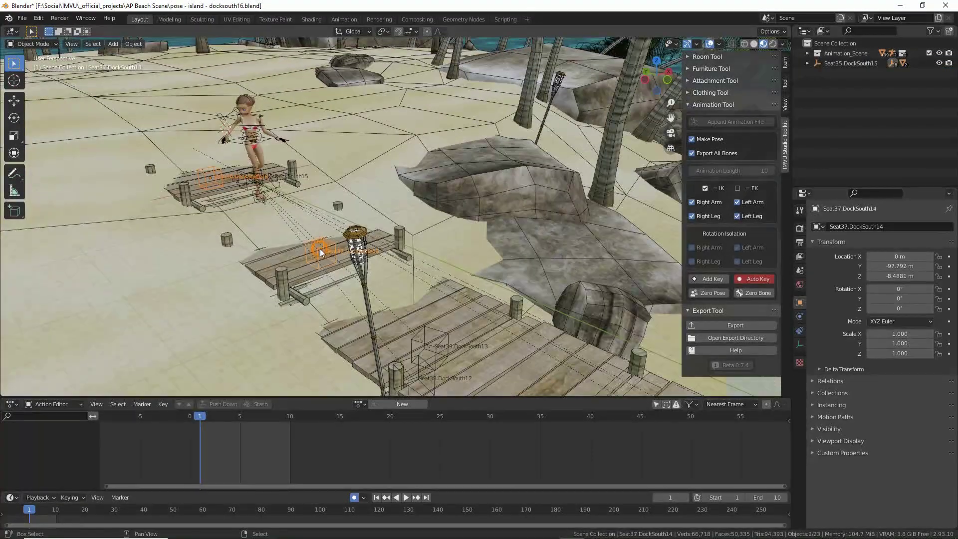
scroll(293, 253, "up", 4)
left_click(319, 273, "shift")
left_click(297, 300, "shift")
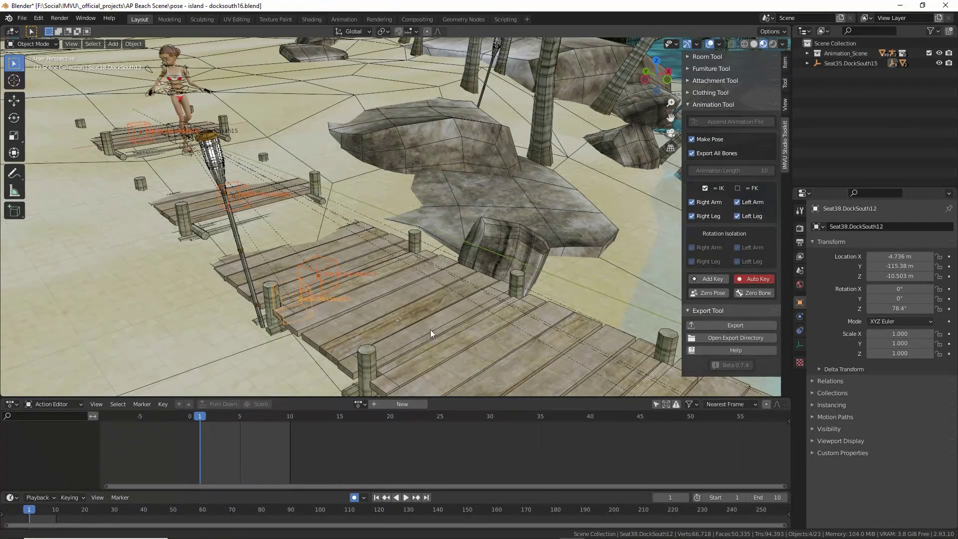
Add the Seat40.DockSouth10, Seat41.DockSouth11, Seat42.DockSouth1 and Seat43.DockSouth2 nodes and the Island mesh to the selection.
middle_click_drag(430, 329, 293, 254, "shift")
scroll(290, 264, "down", 3)
middle_click_drag(469, 334, 225, 249, "shift")
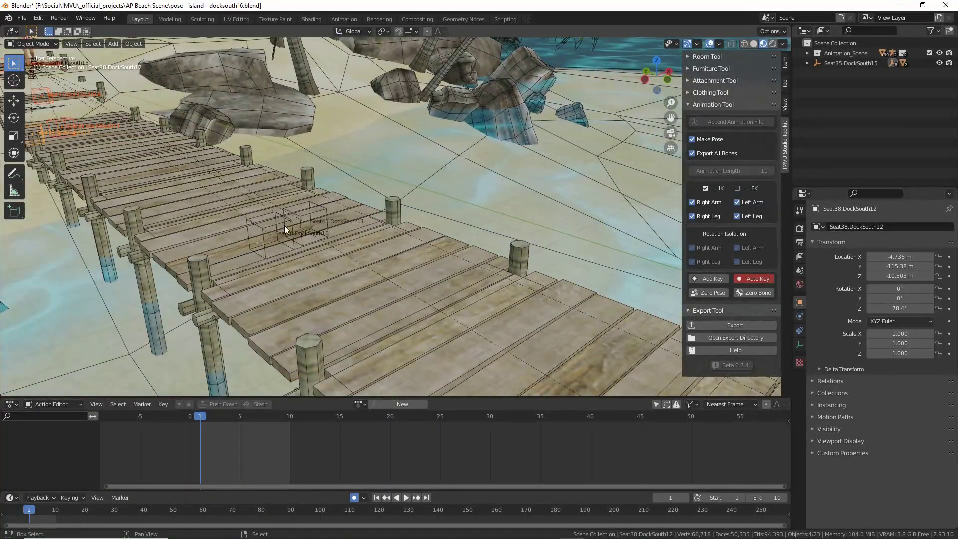
right_click(281, 230, "shift")
right_click(313, 215, "shift")
scroll(268, 241, "up", 2)
scroll(322, 271, "down", 4)
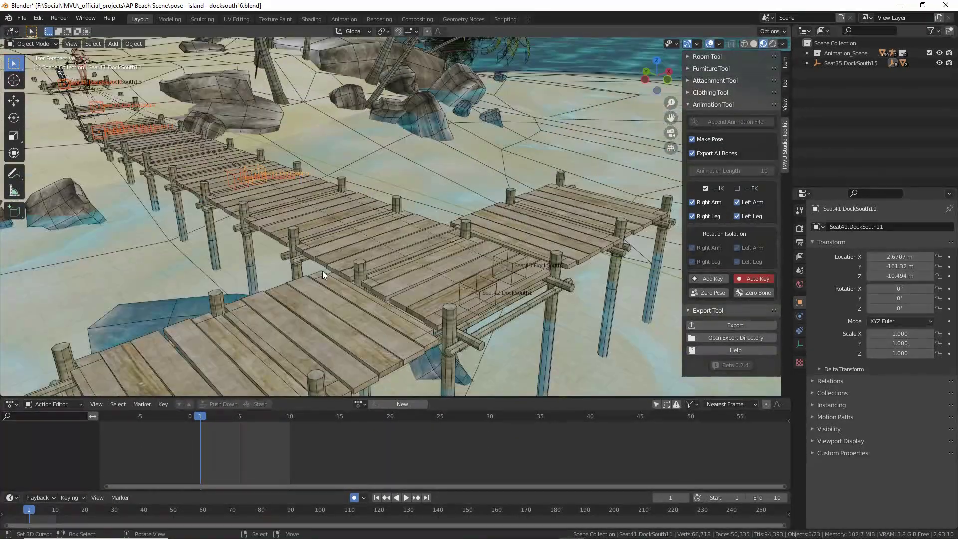
left_click(480, 274)
left_click(502, 264, "shift")
left_click(508, 259, "shift")
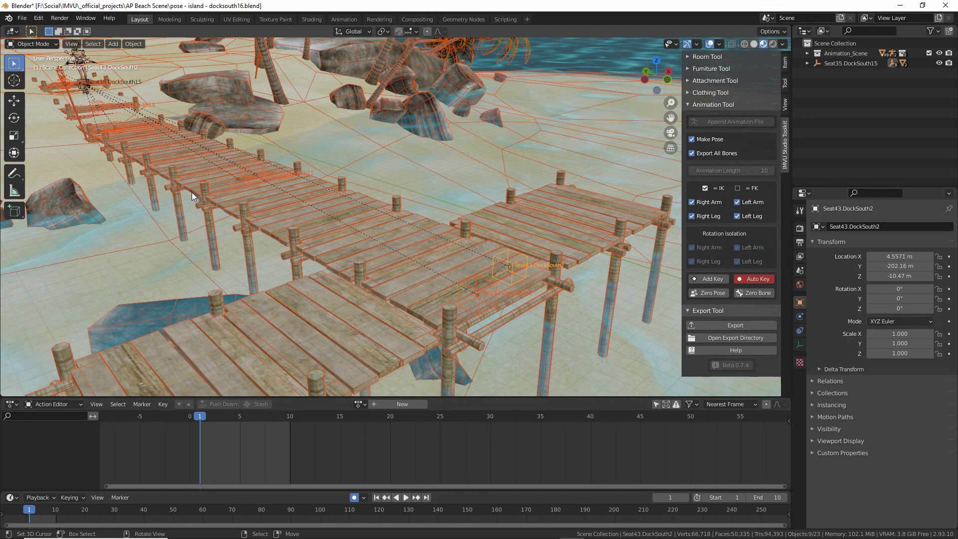
Clear the parent of the selected seat nodes and island mesh with Clear and Keep Transformation.
left_click(133, 44)
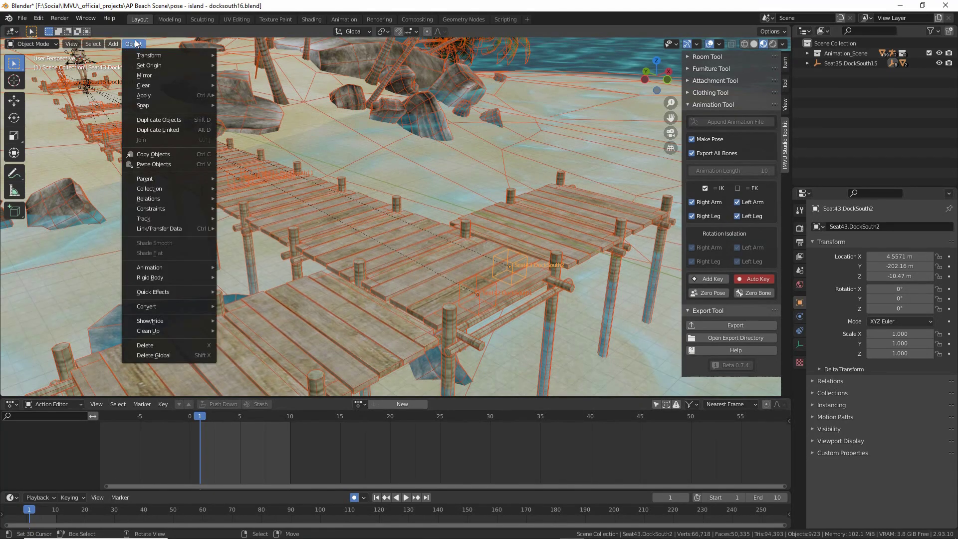
mouse_move(159, 180)
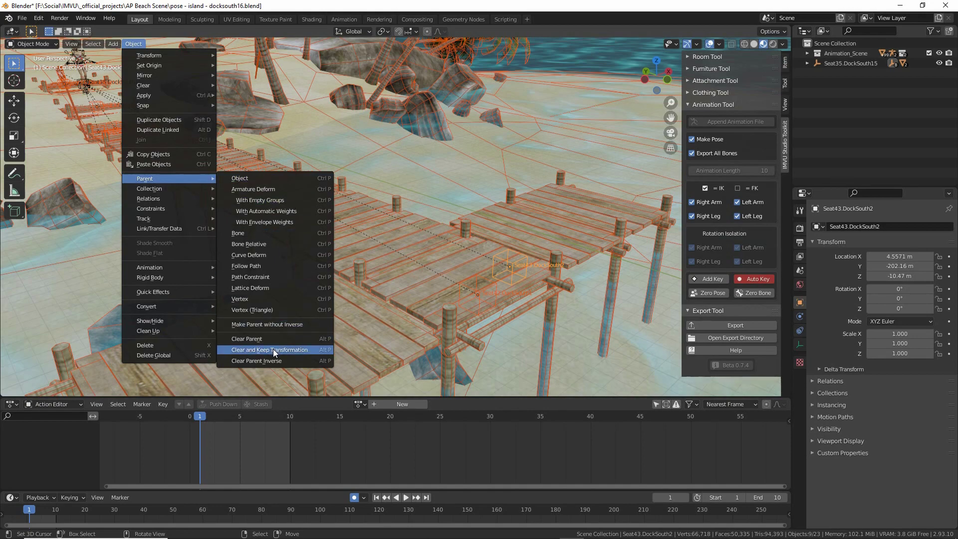
key("ctrl+2")
left_click_drag(221, 359, 317, 361)
left_click_drag(122, 54, 145, 54)
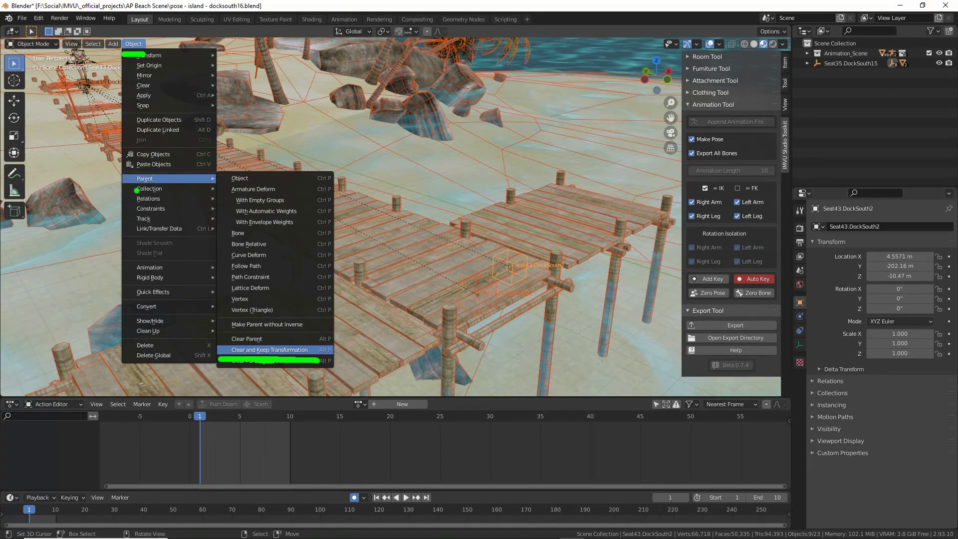
left_click_drag(136, 191, 160, 191)
key("Escape")
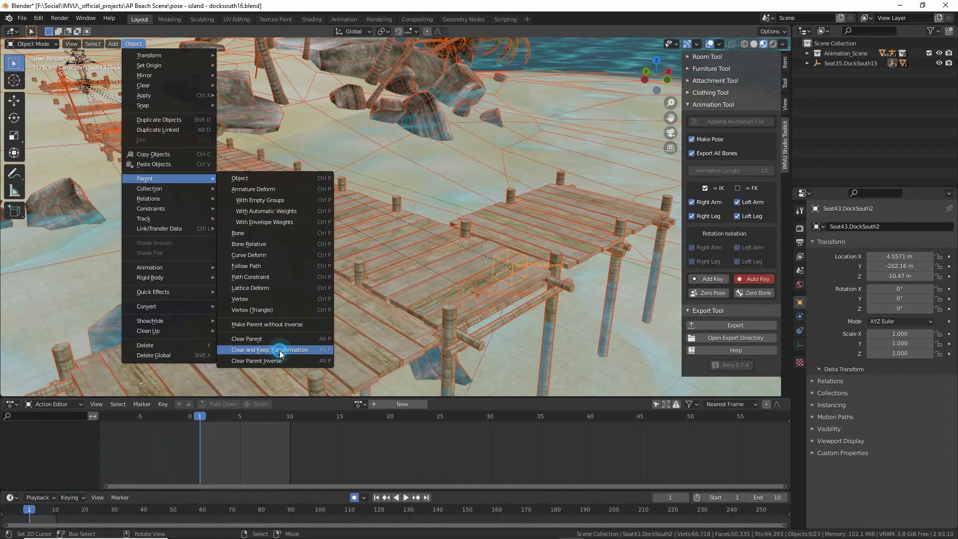
left_click(279, 350)
Add Seat35.DockSouth15 to the selection and parent everything to Seat36.DockSouth16 as the active object, using Object parenting with Keep Transform.
scroll(188, 163, "up", 2)
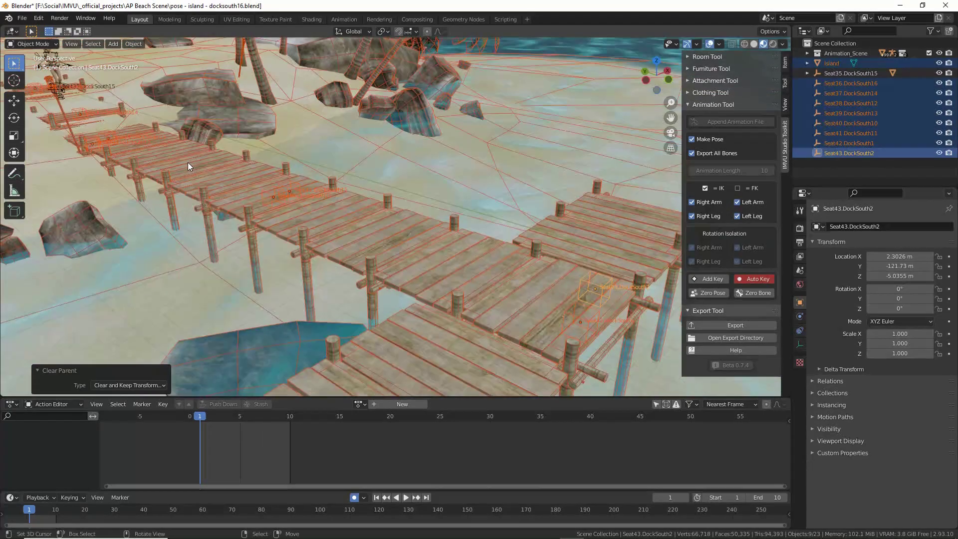
middle_click_drag(187, 163, 399, 242, "shift")
scroll(300, 184, "up", 2)
middle_click_drag(193, 77, 397, 194, "shift")
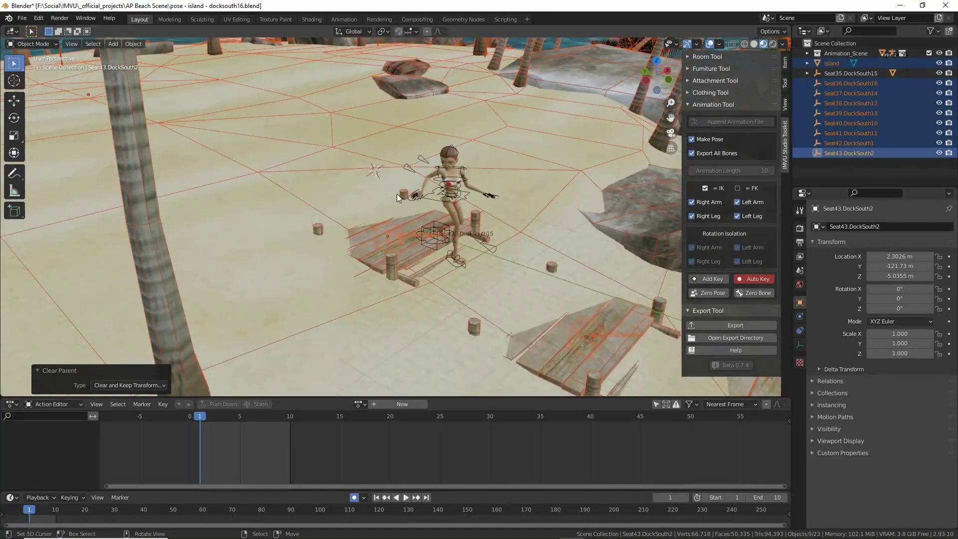
scroll(396, 193, "up", 3)
middle_click_drag(451, 244, 325, 223, "shift")
scroll(325, 223, "up", 3)
middle_click_drag(251, 223, 320, 227, "shift")
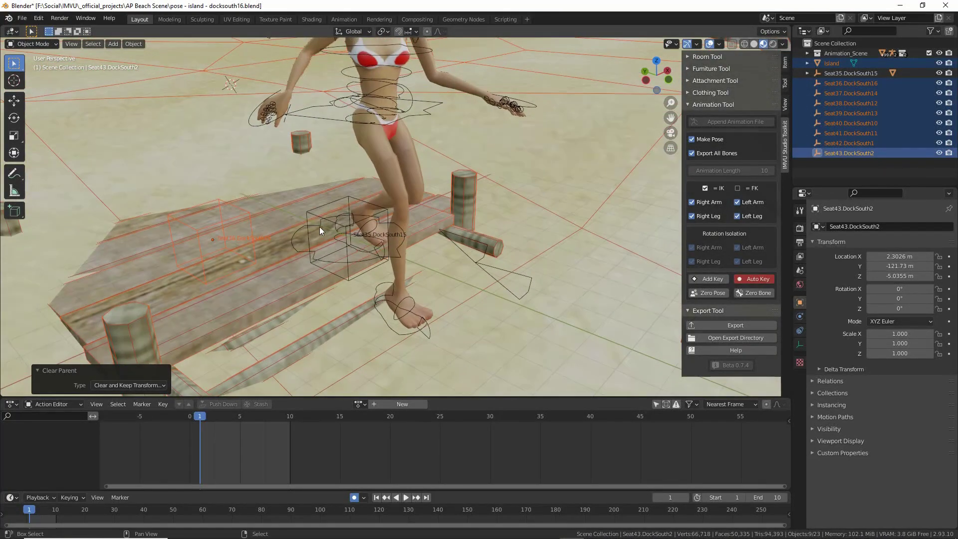
left_click(313, 210, "shift")
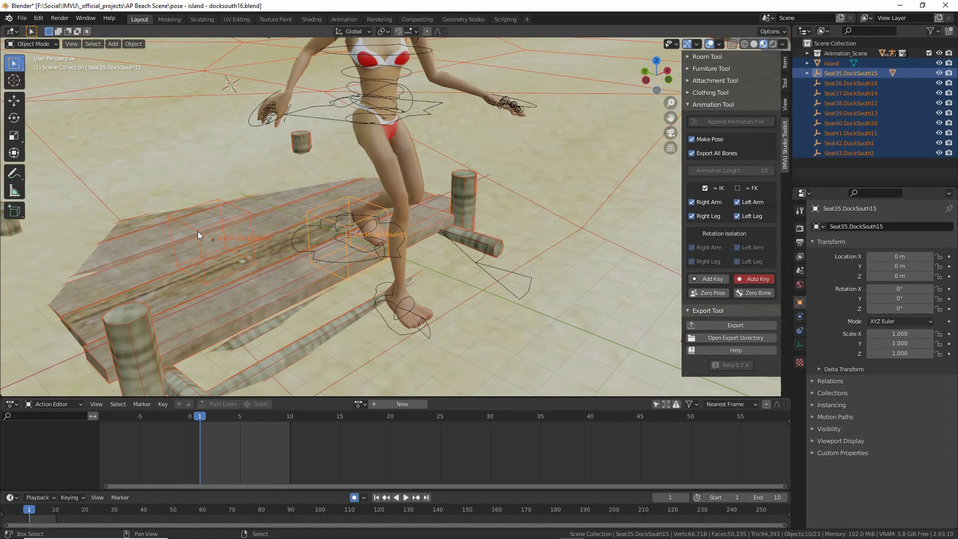
middle_click_drag(241, 256, 277, 261, "shift")
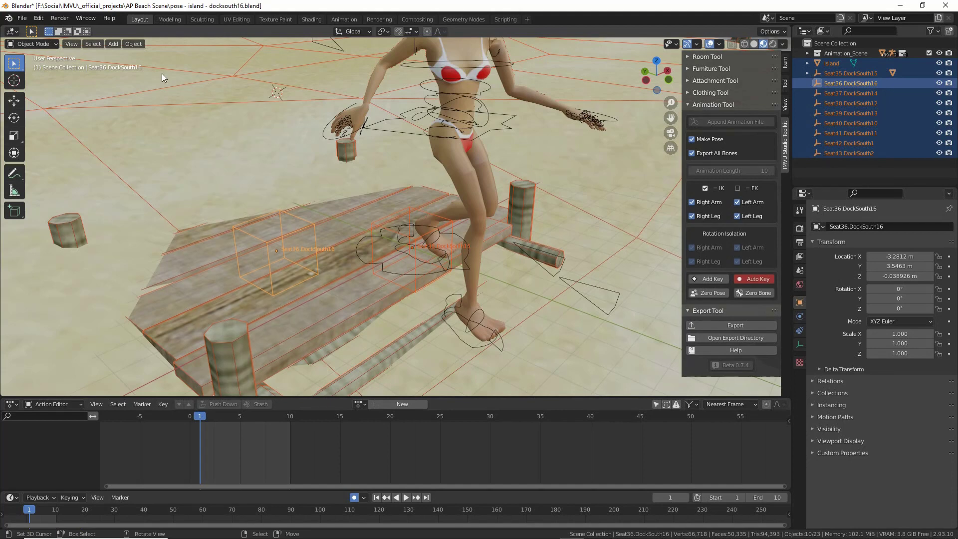
left_click(132, 44)
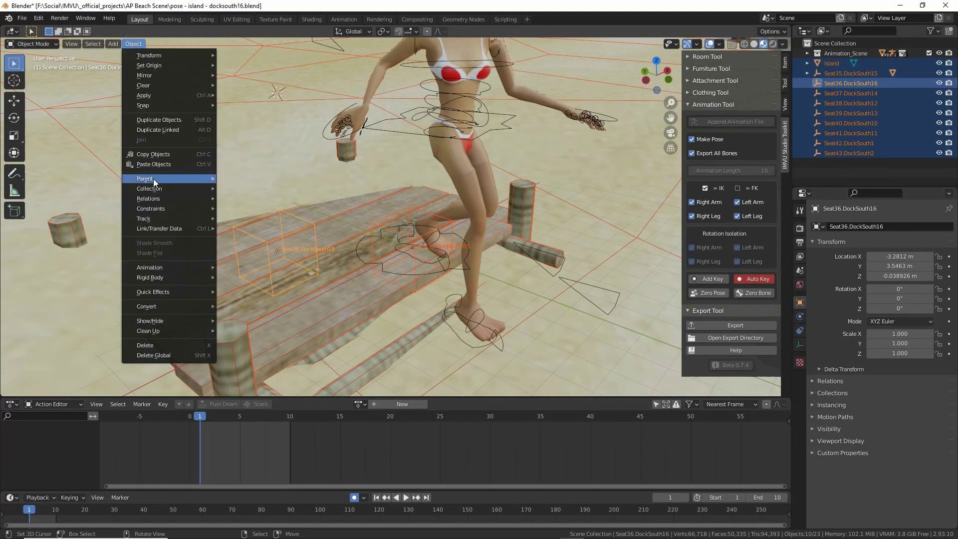
mouse_move(154, 179)
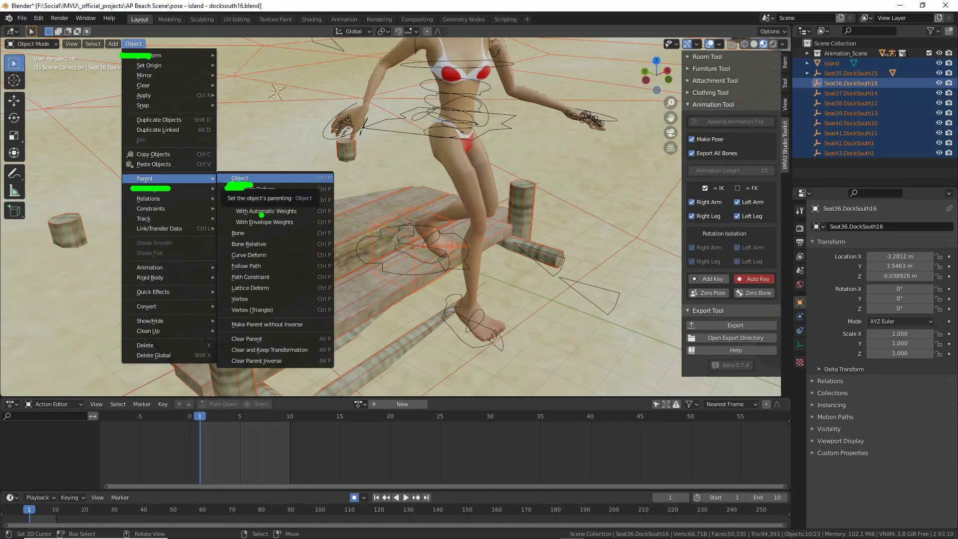
left_click(243, 178)
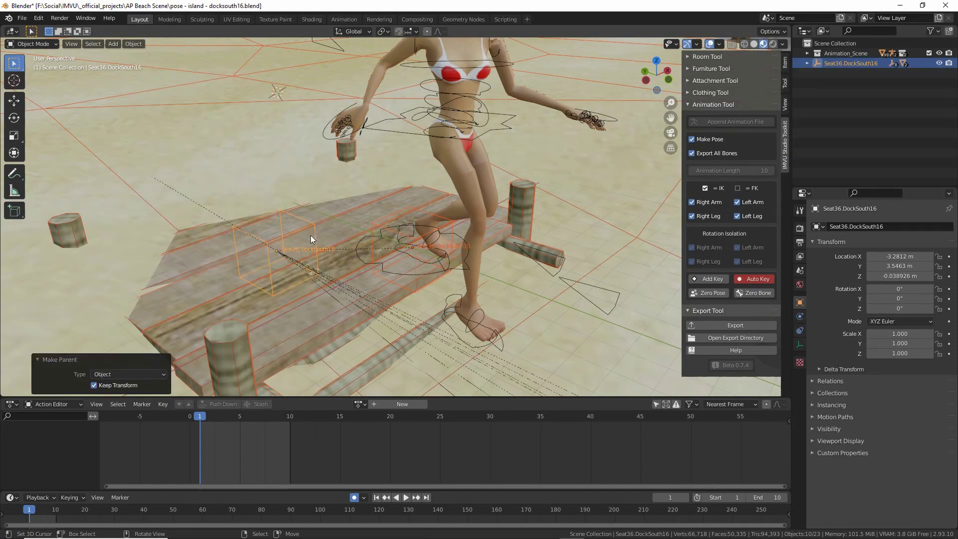
Trial-move the Seat36.DockSouth16 node alone to test the new parenting, and cancel the move.
left_click(299, 227)
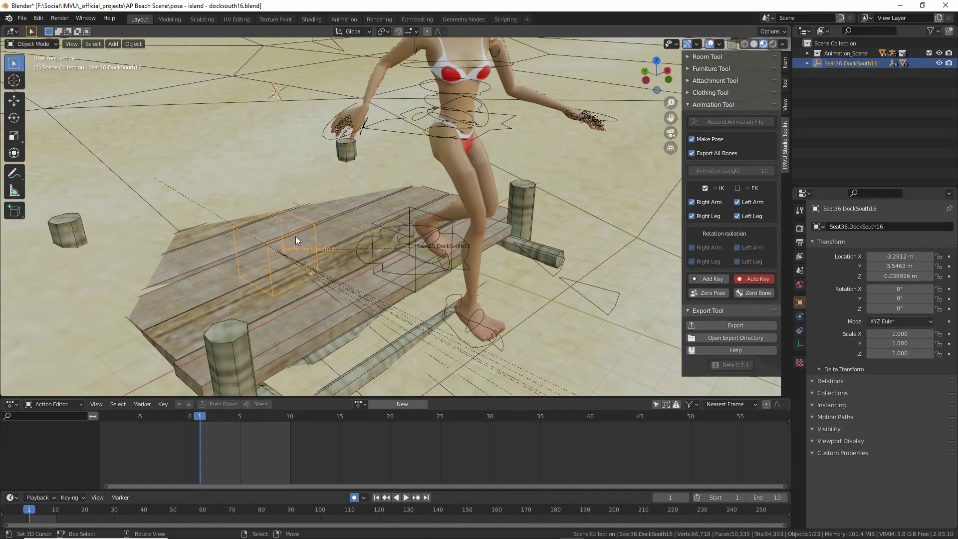
key("g")
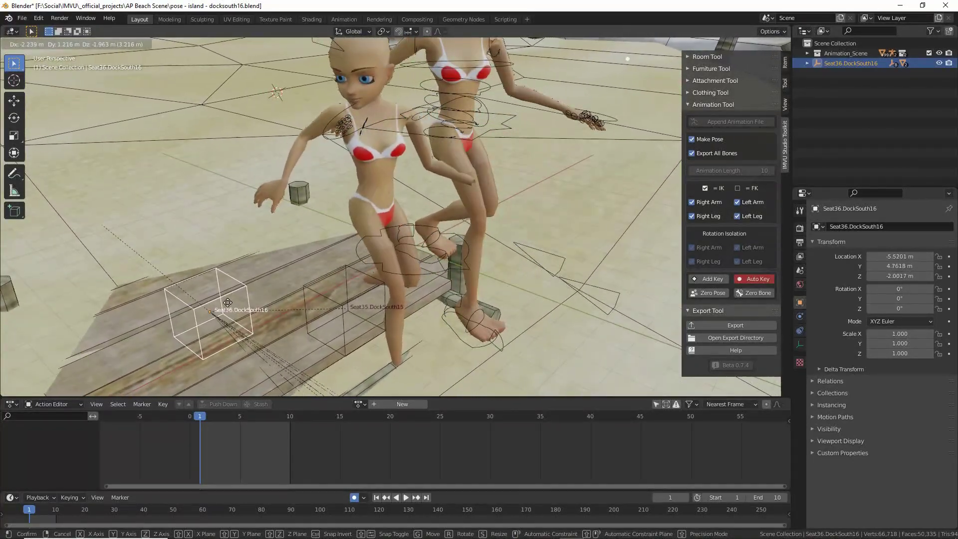
left_click(227, 304)
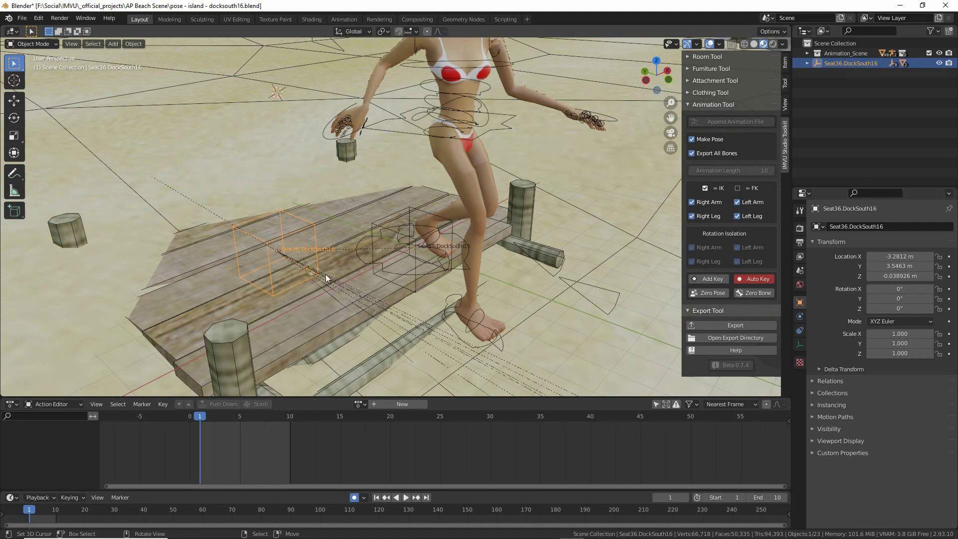
Set the Seat36.DockSouth16 node's X, Y and Z location to 0 m.
middle_click_drag(326, 273, 320, 280)
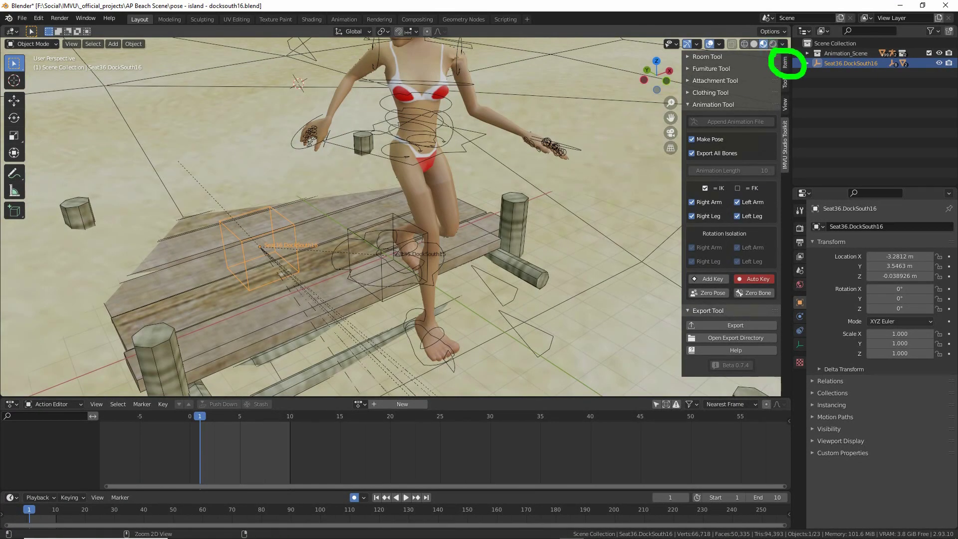
left_click(784, 61)
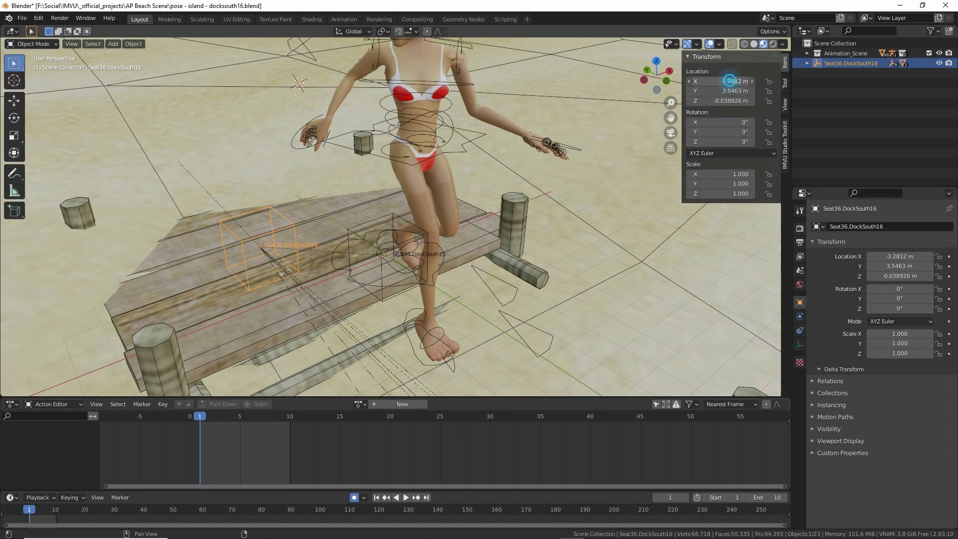
left_click(729, 81)
type("0")
left_click(729, 90)
type("0")
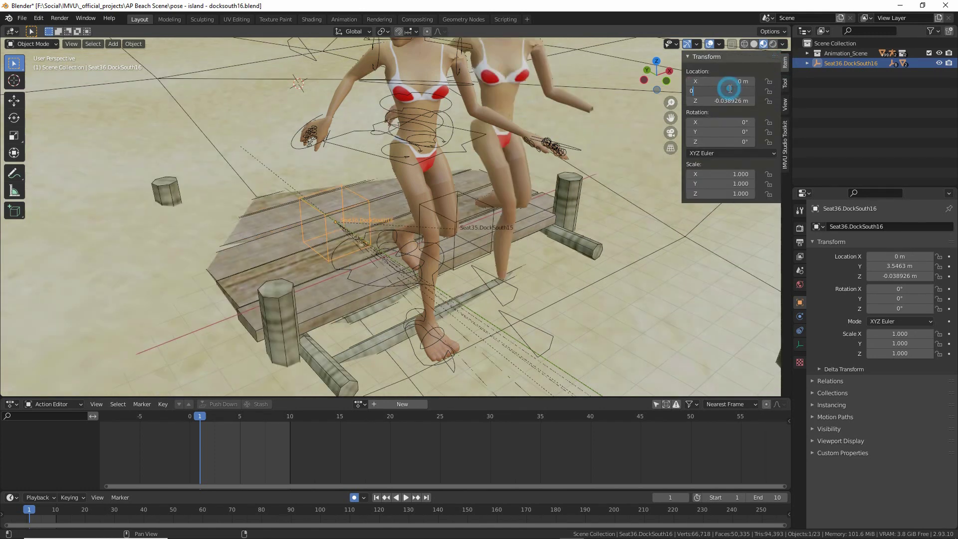
key("Return")
left_click(729, 101)
type("0")
key("Return")
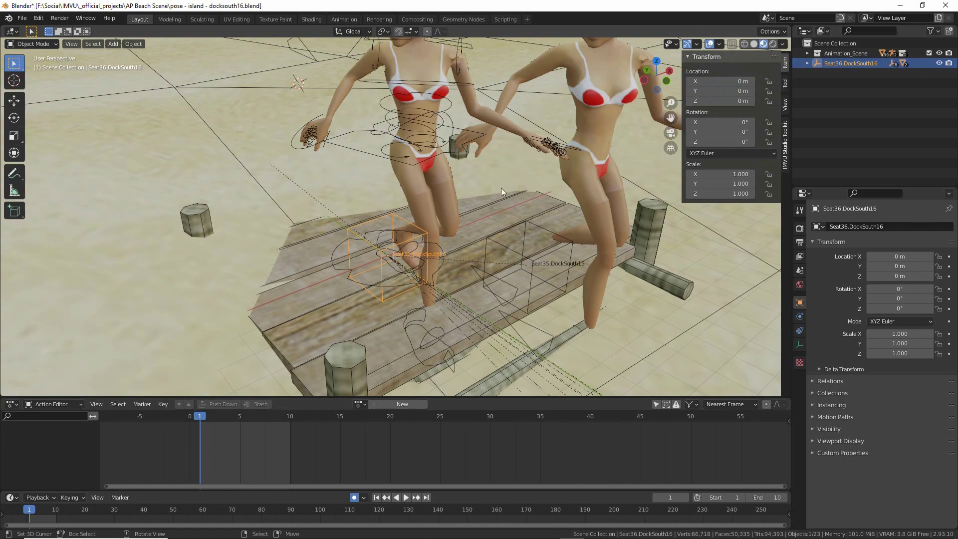
Put the Control_Armature into Pose Mode and display the IMVU Studio Toolkit's animation tools.
middle_click_drag(501, 188, 379, 228)
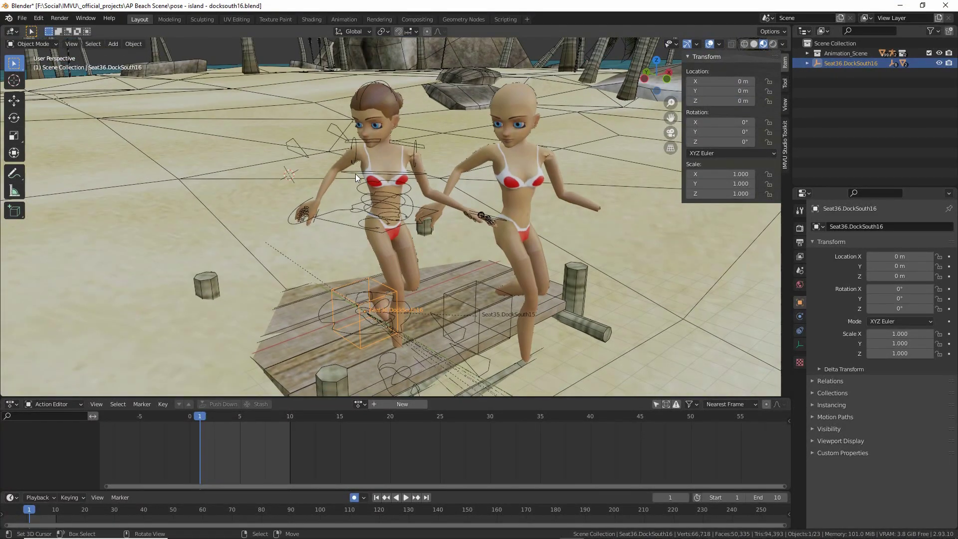
left_click(356, 176)
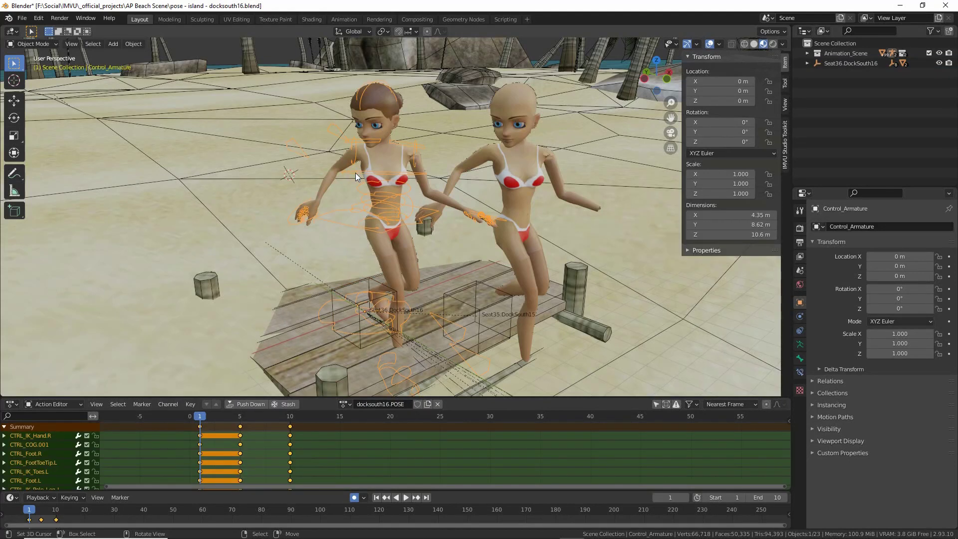
left_click(43, 44)
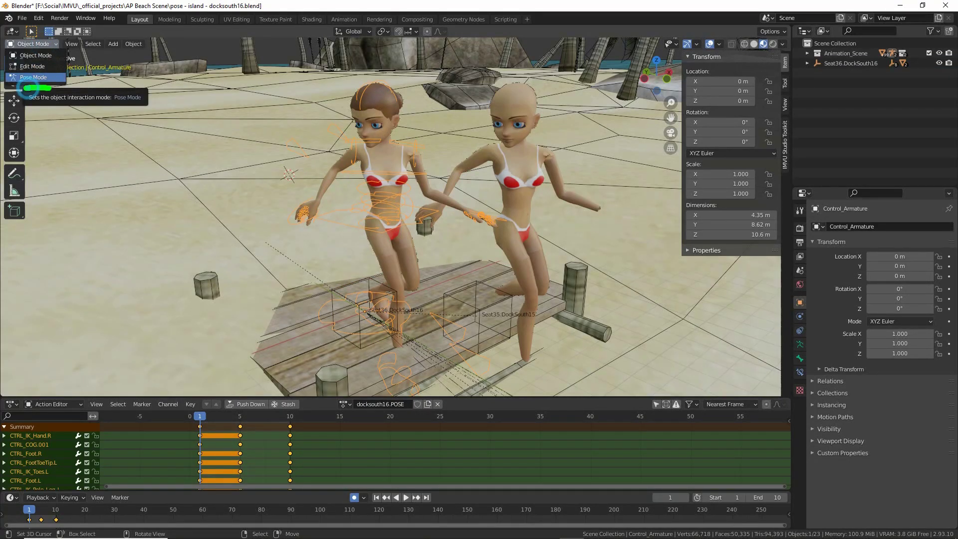
left_click_drag(20, 53, 61, 50)
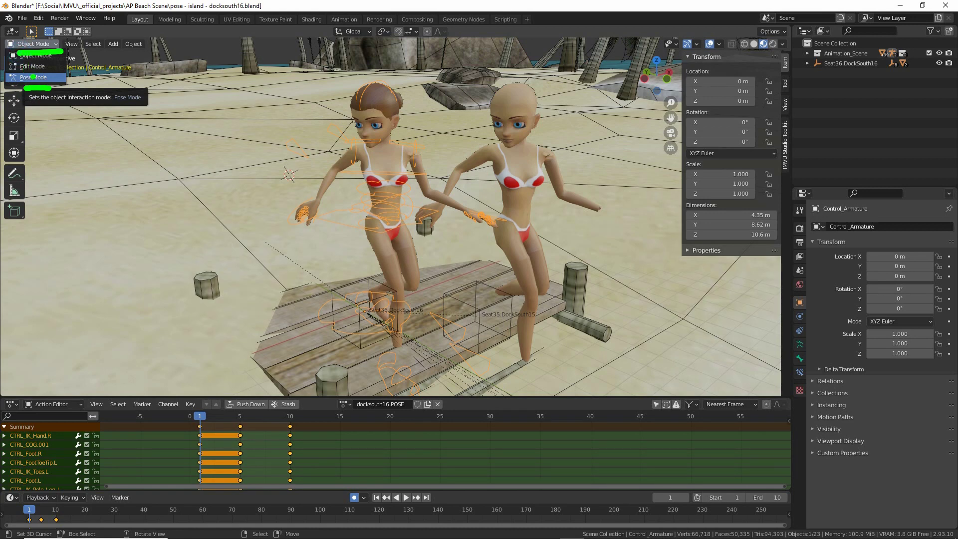
left_click(31, 77)
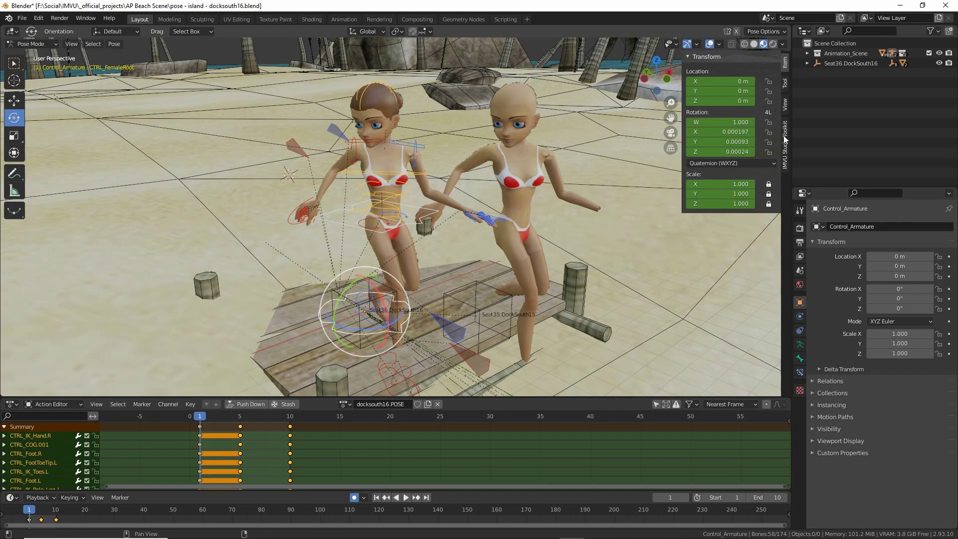
left_click_drag(794, 116, 806, 119)
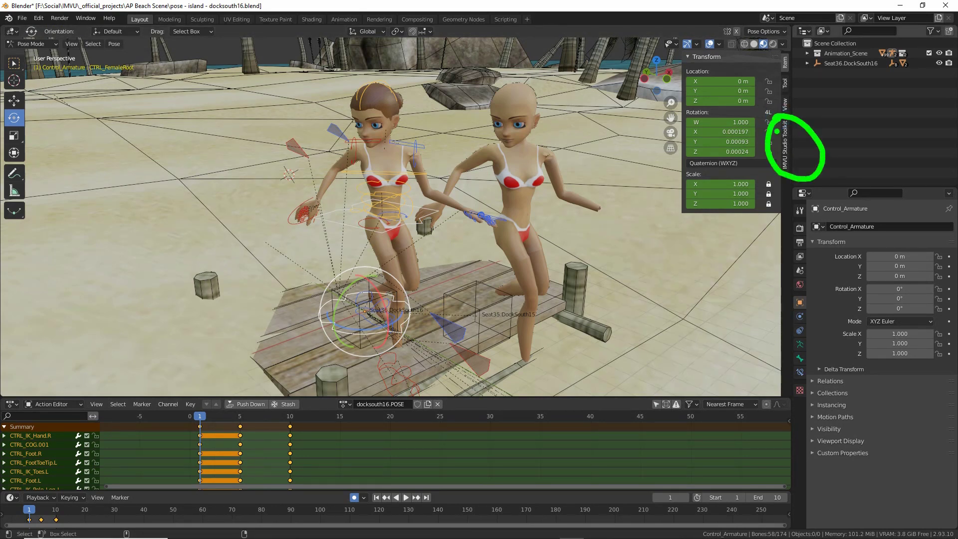
left_click(785, 145)
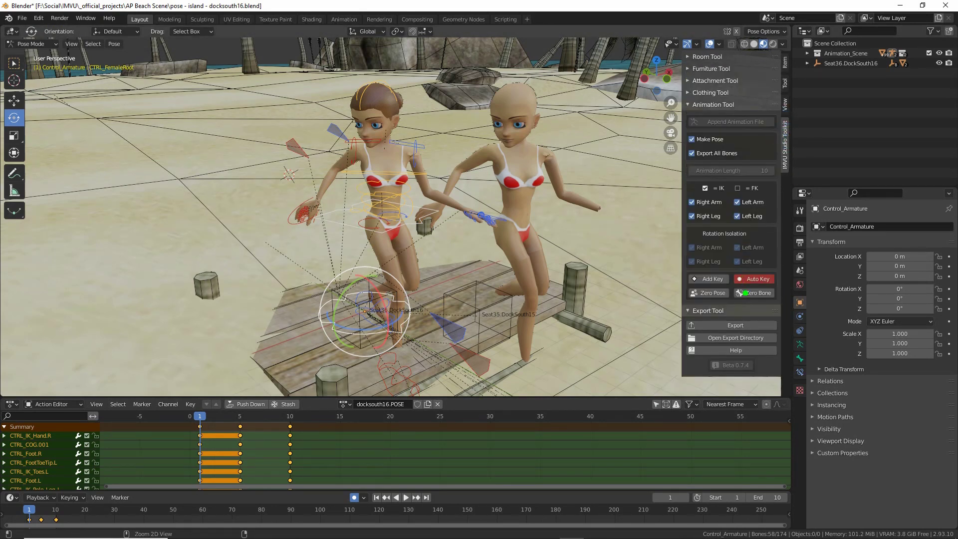
mouse_move(715, 286)
left_mouse_down()
mouse_move(684, 298)
mouse_move(714, 280)
left_mouse_up()
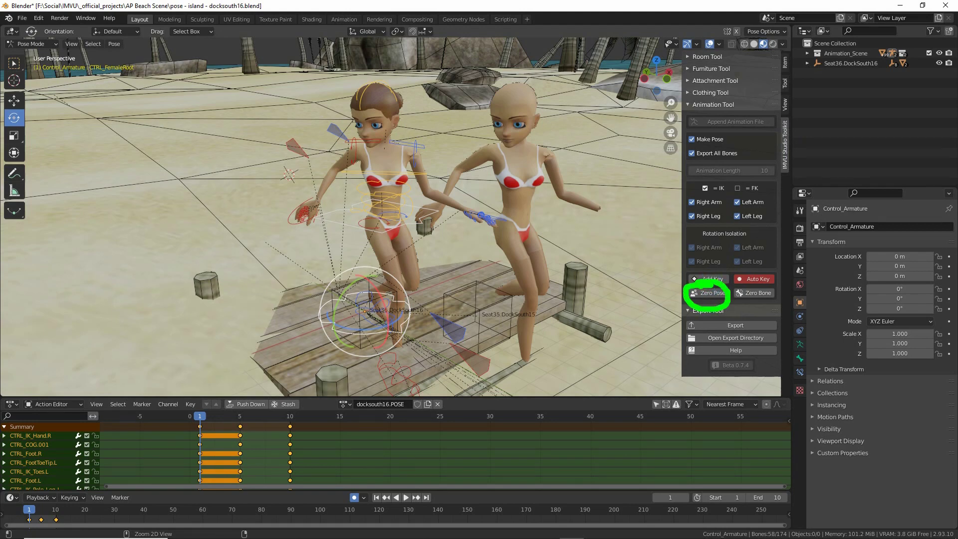
left_click(200, 416)
key("ctrl+2")
mouse_move(202, 405)
left_mouse_down()
mouse_move(182, 418)
mouse_move(193, 399)
mouse_move(200, 467)
left_mouse_up()
key("Escape")
Reset the Control_Armature to its zero pose and delete the action's keyframes at frames 5 and 10, keeping only frame 1.
left_click(711, 295)
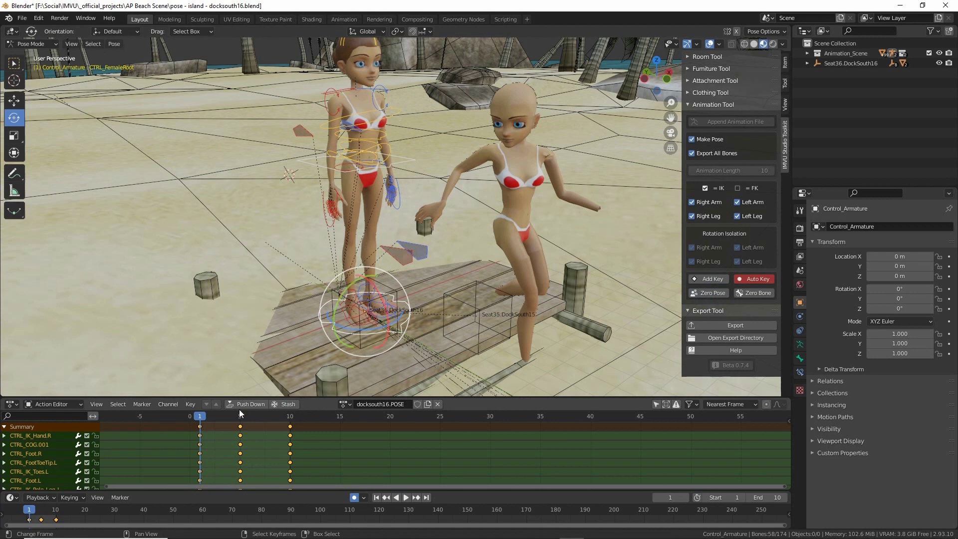
left_click(241, 453, "alt")
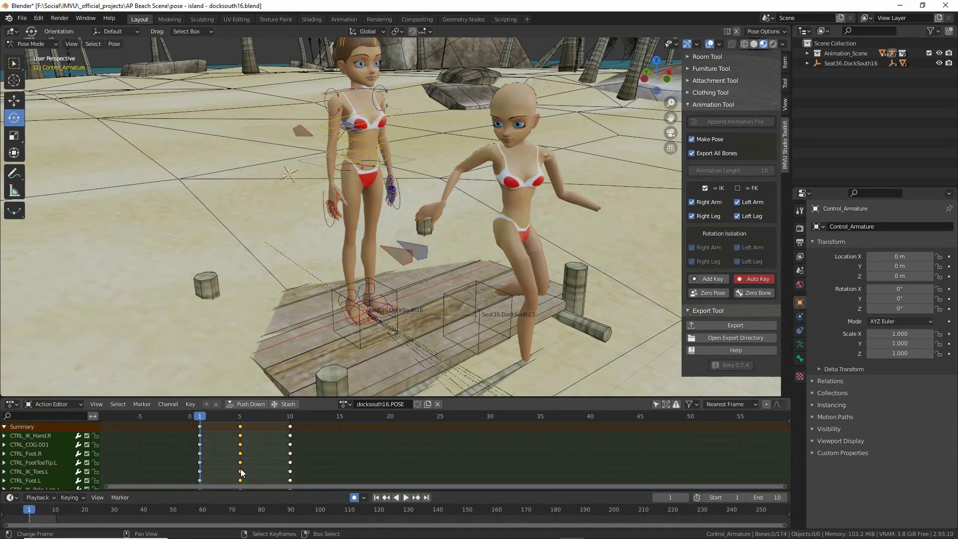
key("Delete")
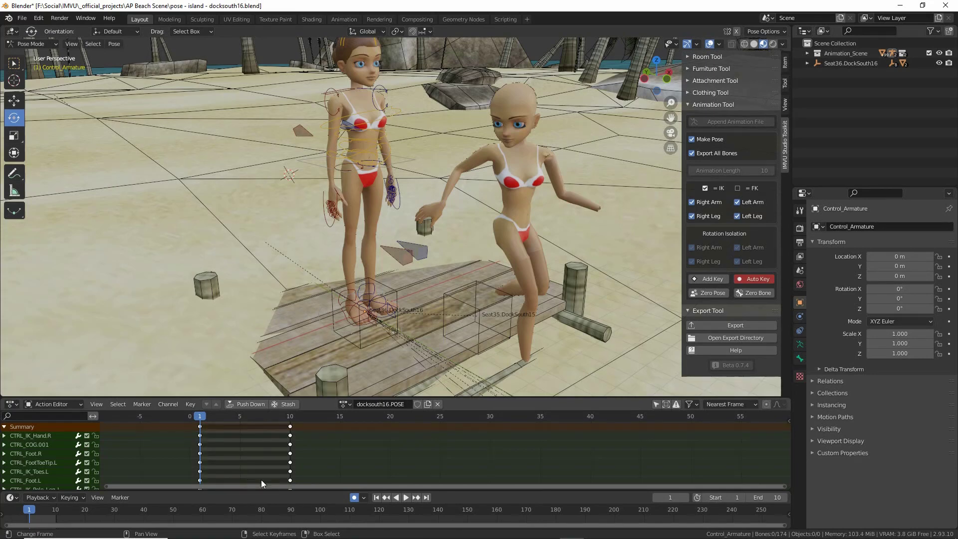
left_click(291, 461, "alt")
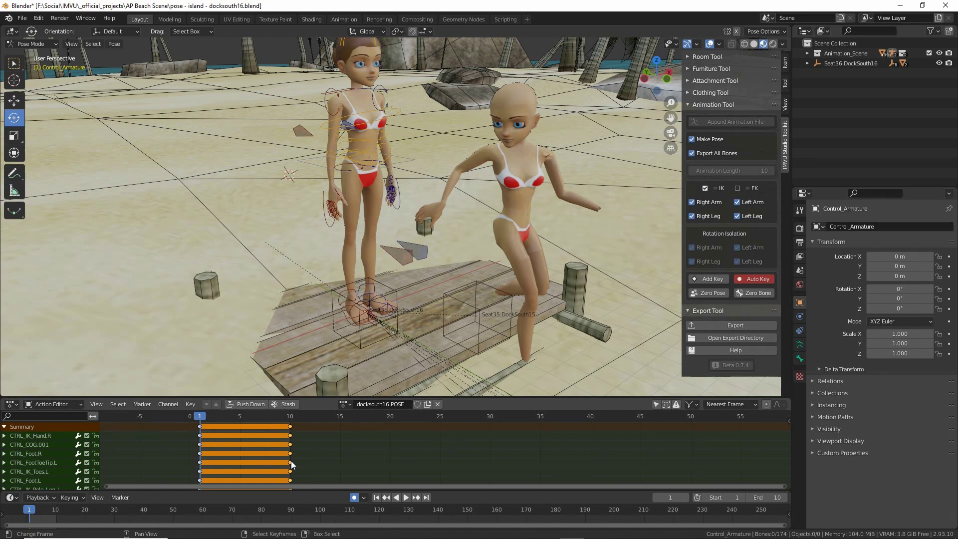
key("Delete")
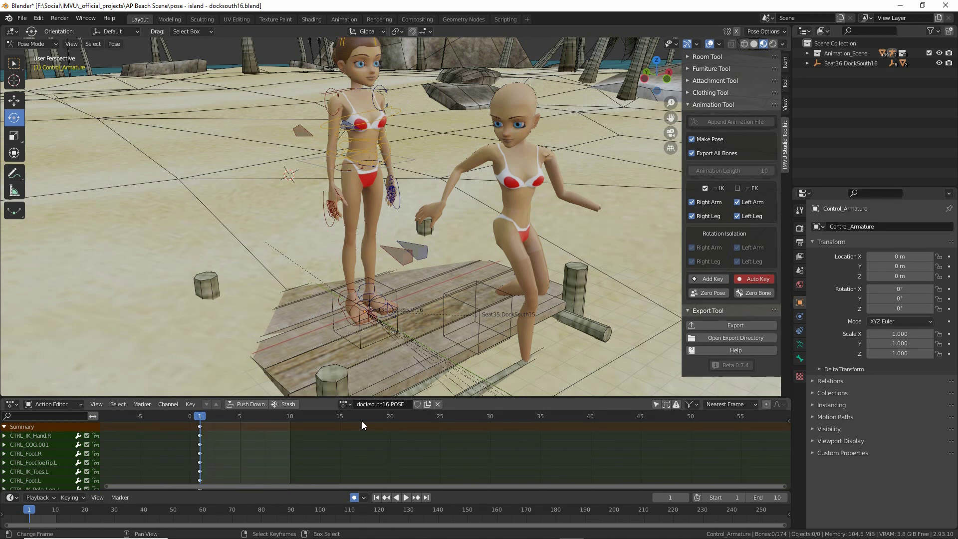
Rename the armature's action as docksouth15.POSE.
key("ctrl+2")
mouse_move(363, 391)
left_mouse_down()
mouse_move(420, 404)
mouse_move(379, 396)
left_mouse_up()
key("Escape")
left_click(383, 404)
left_click(386, 404)
Save the scene as a new file named "pose - island - docksouth15.blend" in the AP Beach Scene folder.
left_click(22, 18)
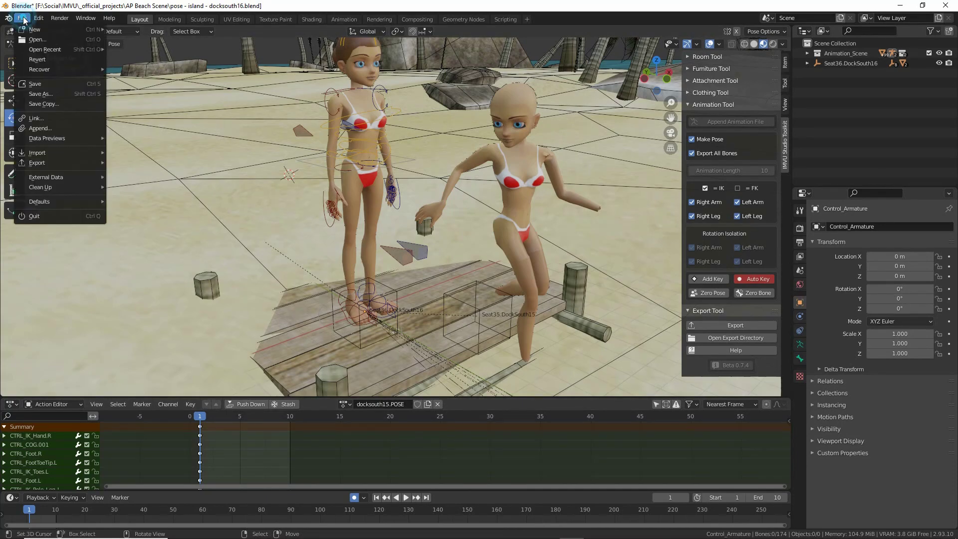
left_click(38, 95)
left_click(385, 445)
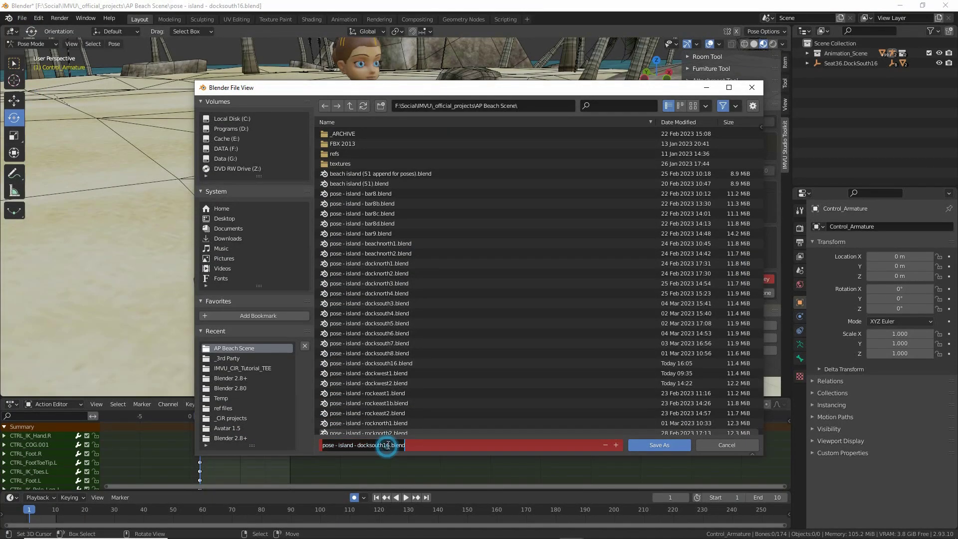
left_click(386, 445)
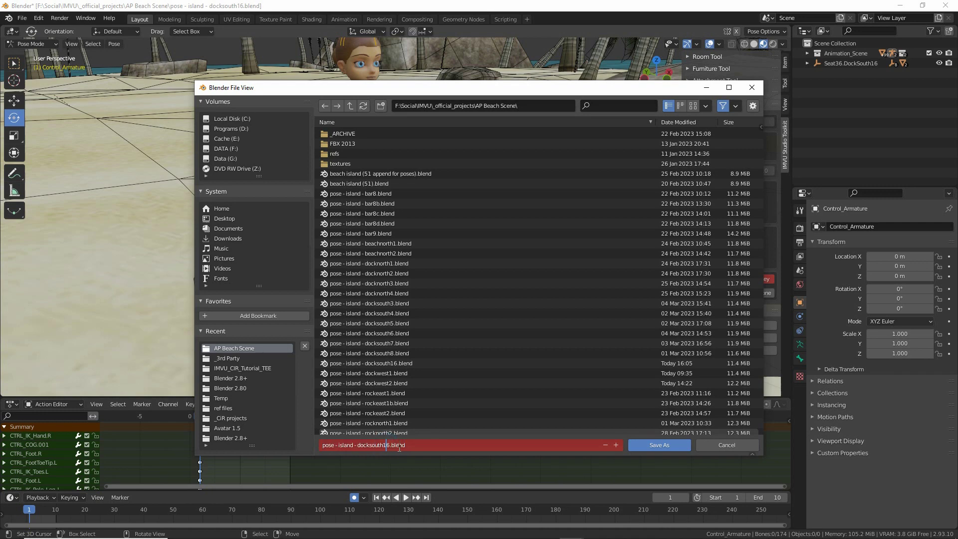
key("Delete")
type("5")
key("Return")
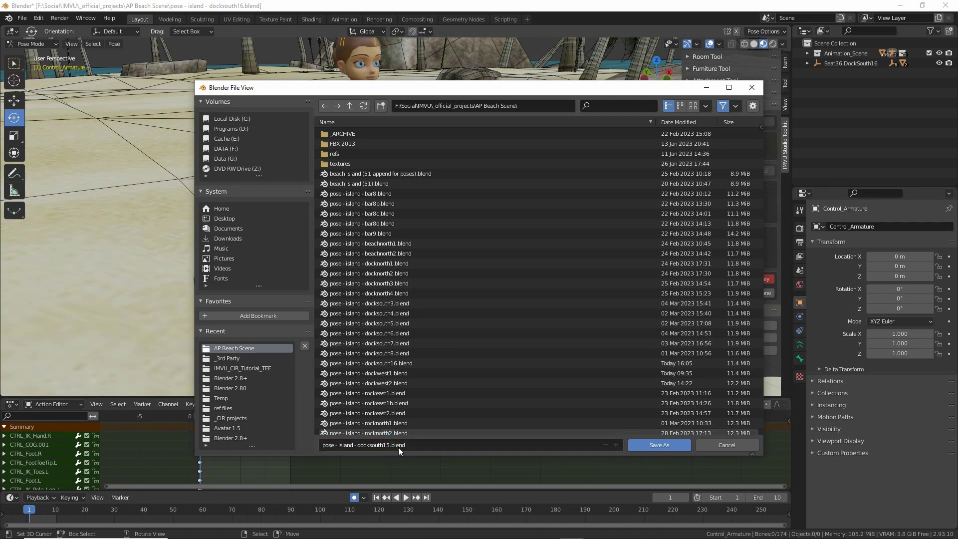
left_click(666, 445)
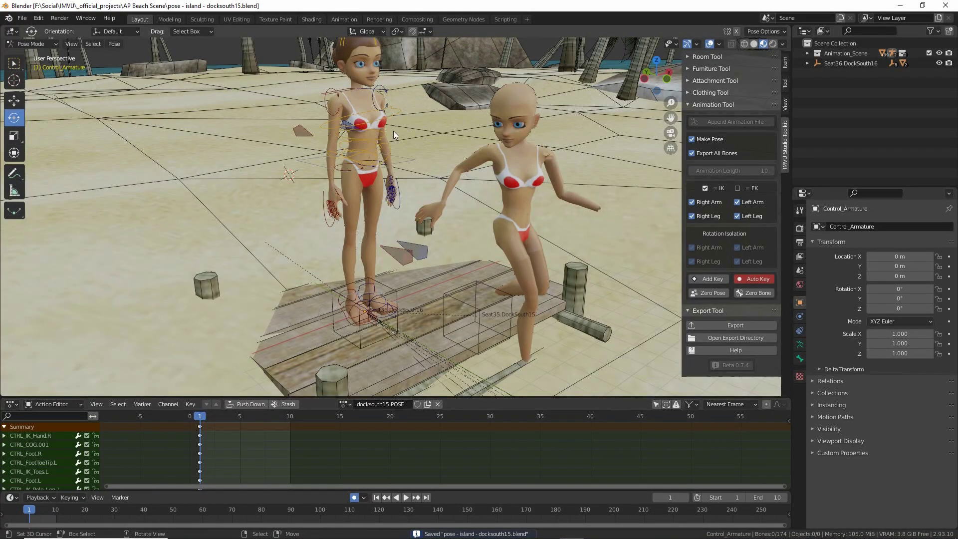
Move the standing avatar's left-hand control toward the baked avatar's right hand.
mouse_move(508, 116)
left_mouse_down()
mouse_move(479, 160)
mouse_move(530, 114)
left_mouse_up()
key("Escape")
middle_click_drag(429, 202, 453, 208)
scroll(453, 207, "up", 1)
left_click(459, 205)
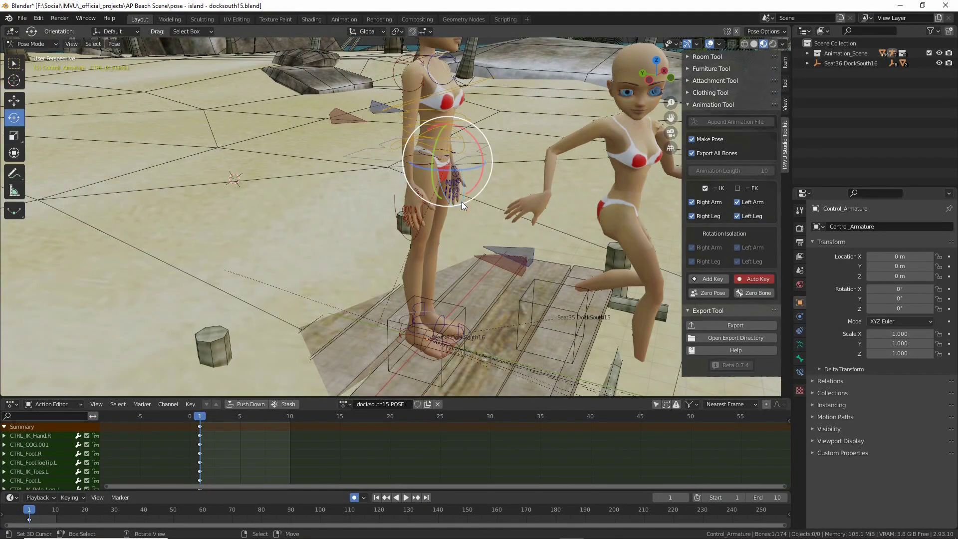
left_click_drag(465, 208, 514, 212)
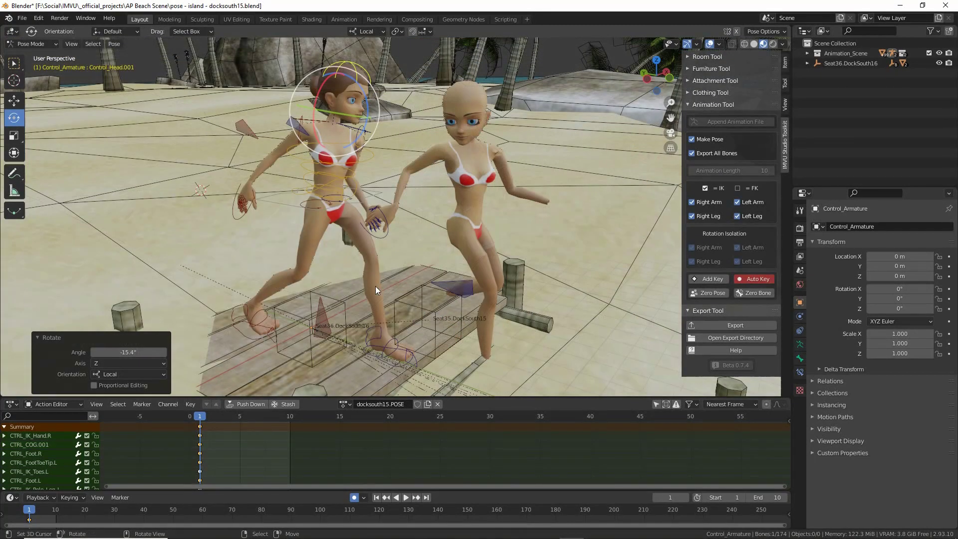
Check the walking, hand-holding pose from several angles and save the docksouth15 scene file.
mouse_move(375, 286)
middle_mouse_down()
mouse_move(347, 287)
mouse_move(627, 273)
mouse_move(372, 281)
middle_mouse_up()
scroll(371, 282, "up", 2)
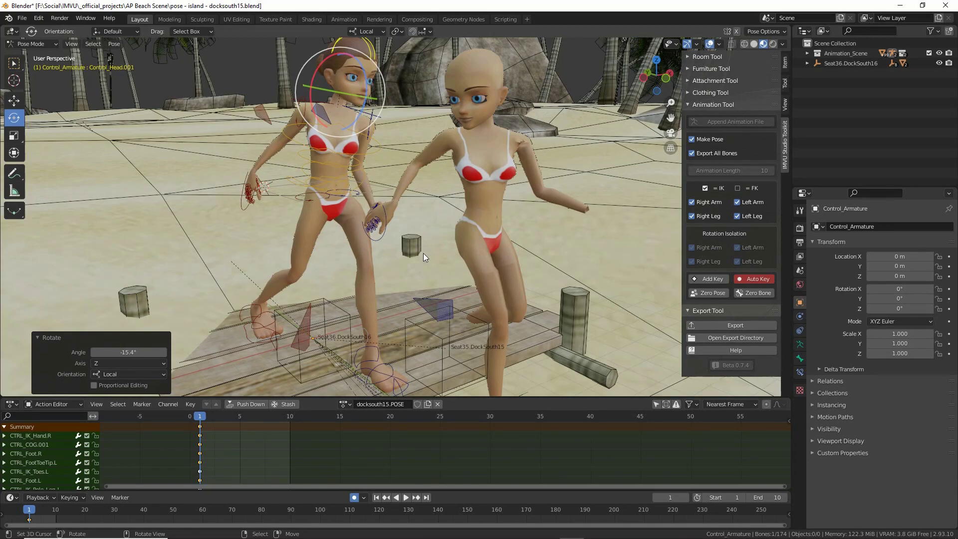
middle_click_drag(414, 273, 373, 262)
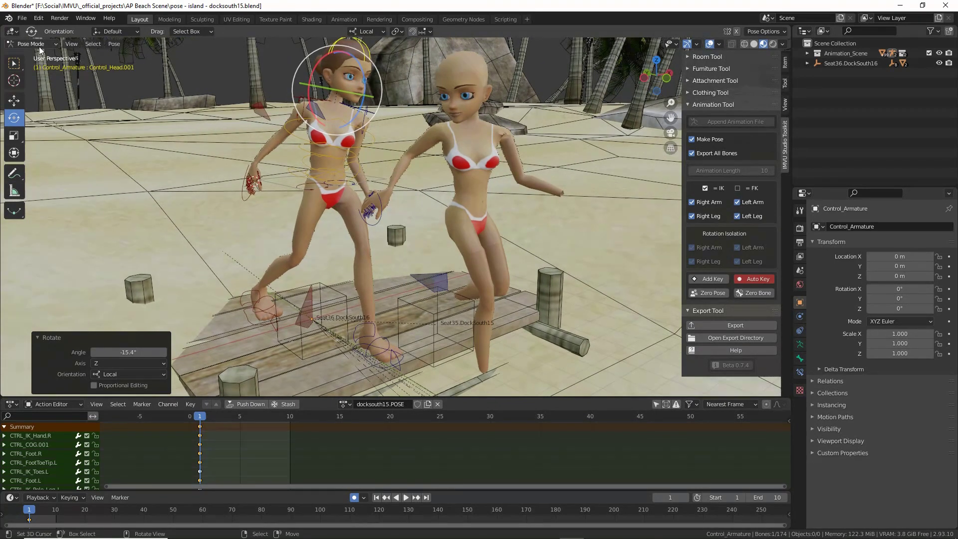
left_click(22, 18)
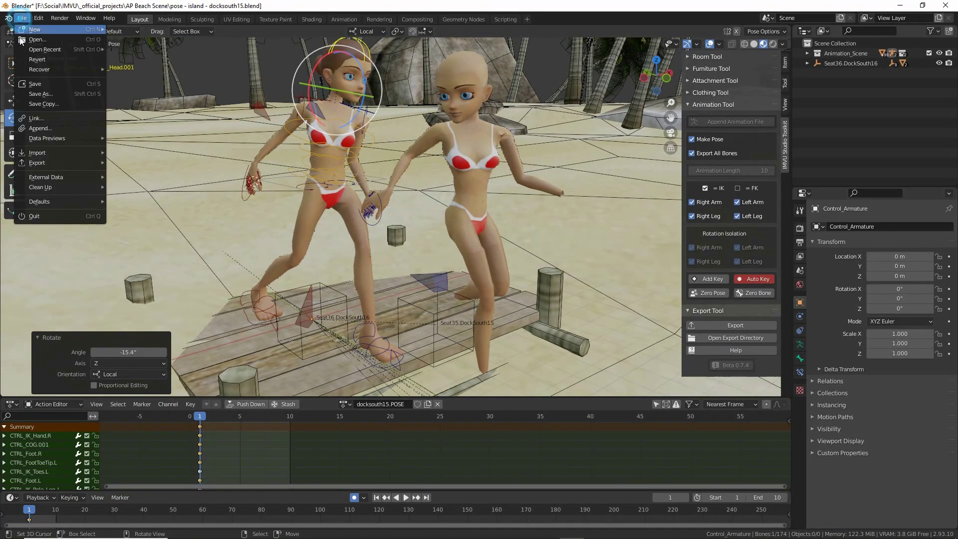
left_click(35, 85)
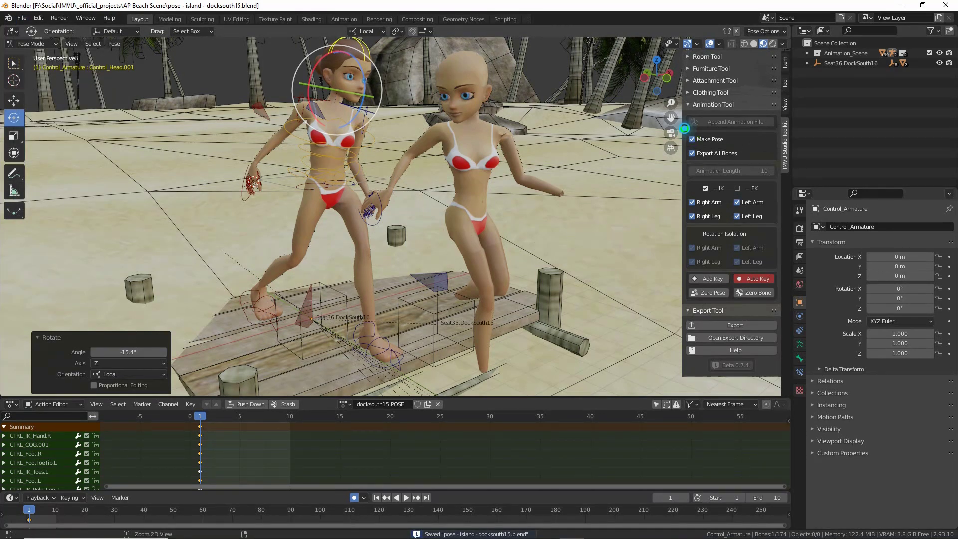
Export the docksouth15 pose with Make Pose and Export All Bones enabled.
mouse_move(686, 128)
left_mouse_down()
mouse_move(731, 129)
mouse_move(688, 132)
left_mouse_up()
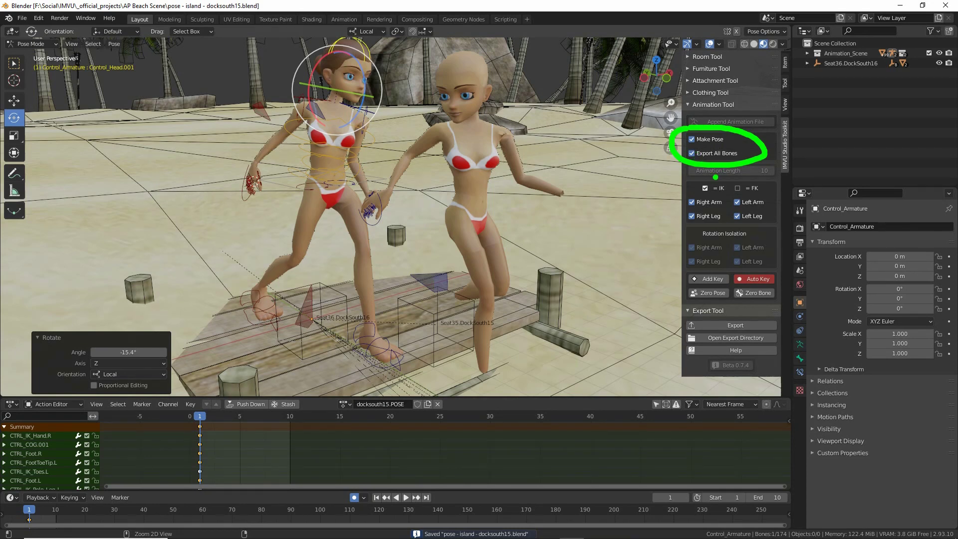
key("Escape")
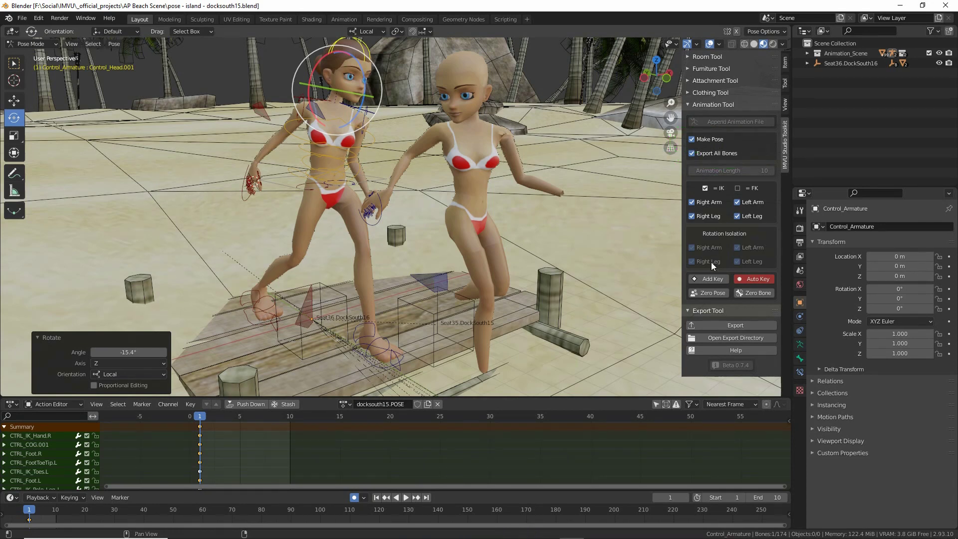
left_click(736, 325)
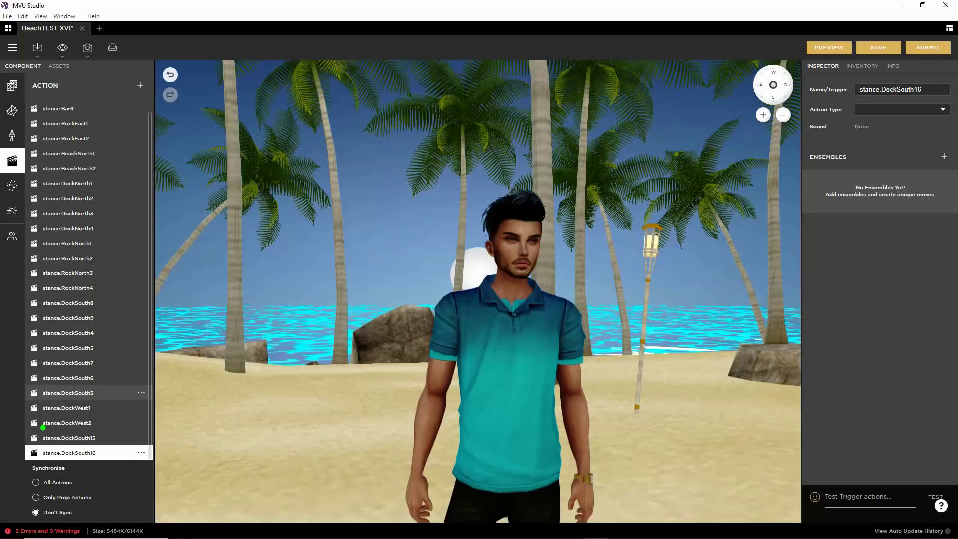
mouse_move(43, 427)
left_mouse_down()
mouse_move(65, 474)
mouse_move(73, 418)
left_mouse_up()
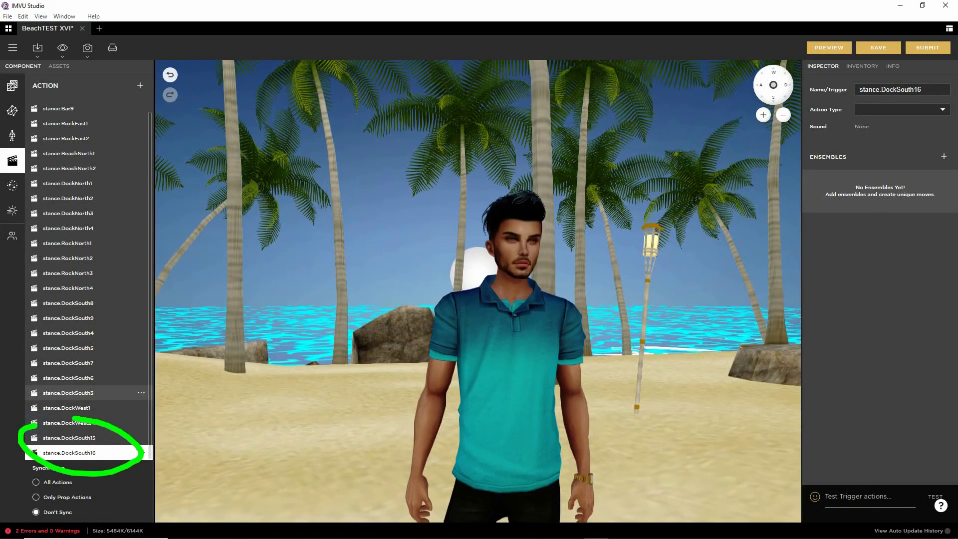
key("Escape")
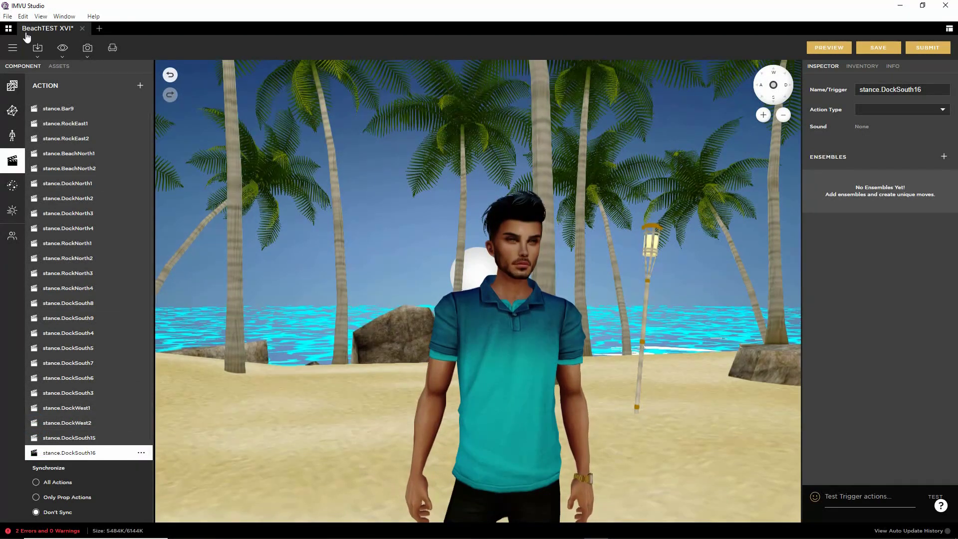
key("ctrl+2")
mouse_move(22, 35)
left_mouse_down()
mouse_move(25, 67)
mouse_move(74, 48)
left_mouse_up()
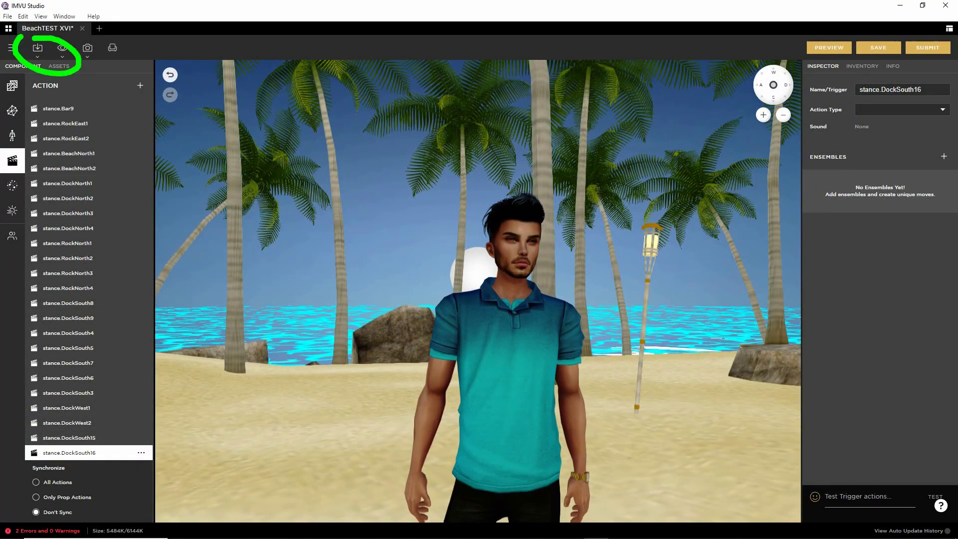
Open "Anim_pose - island - docksouth15.fbx" for FBX import into the BeachTEST XVI project.
left_click(38, 47)
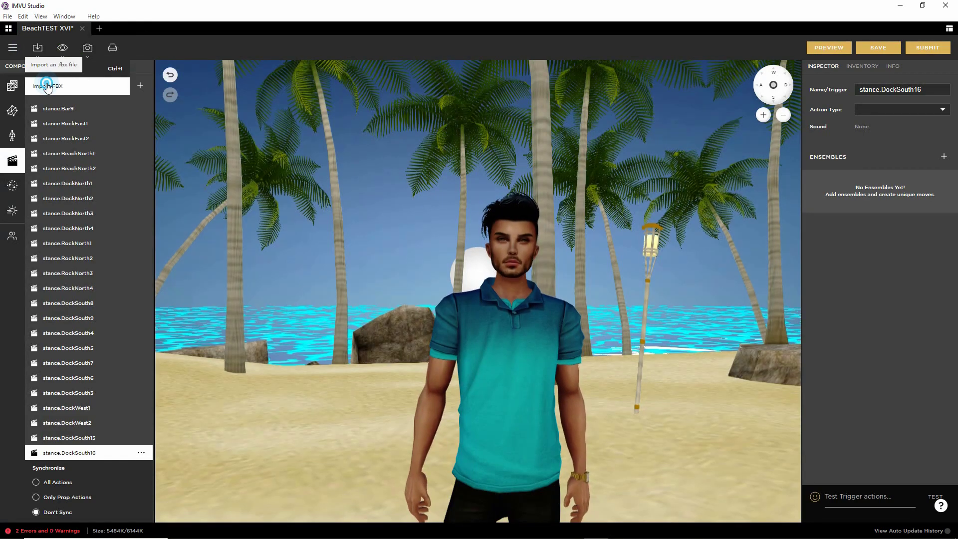
left_click(81, 94)
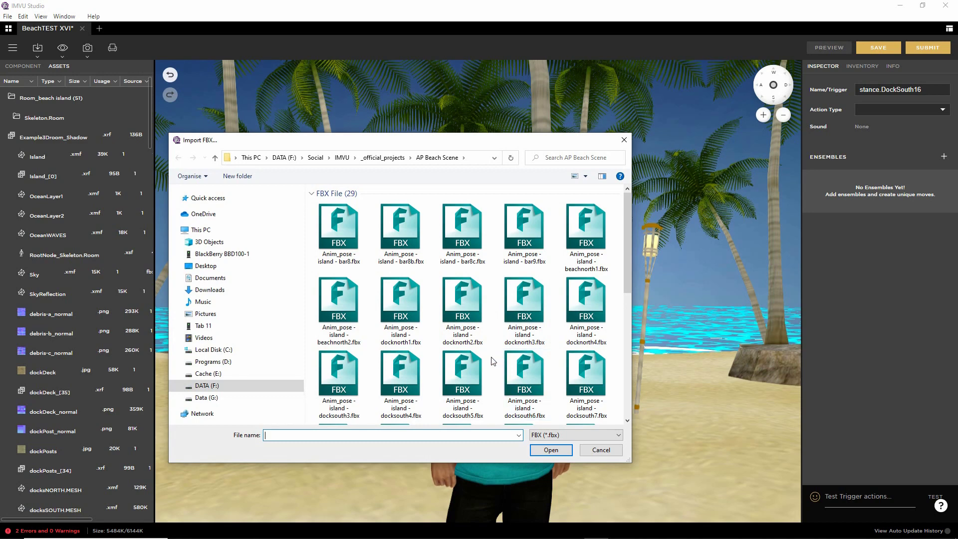
scroll(493, 360, "down", 2)
left_click(394, 319)
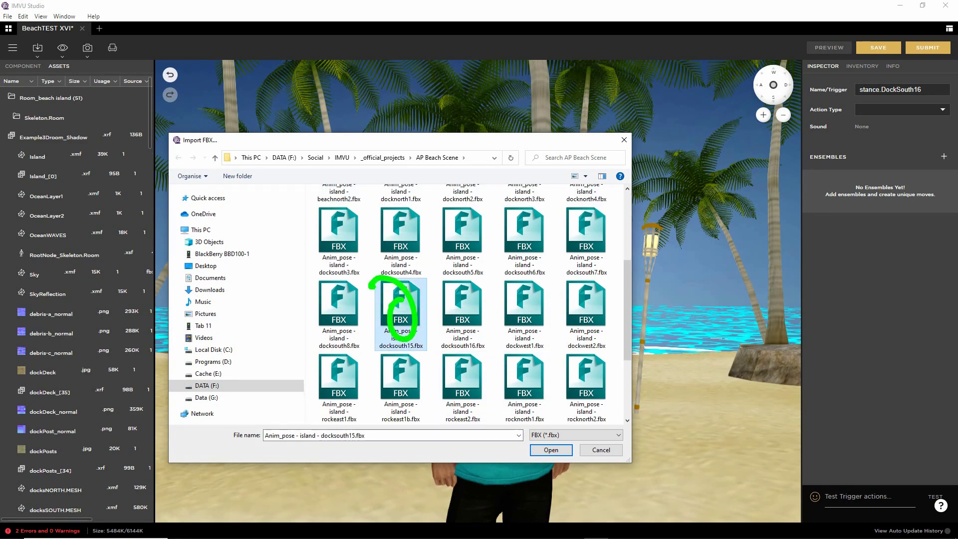
left_click(550, 449)
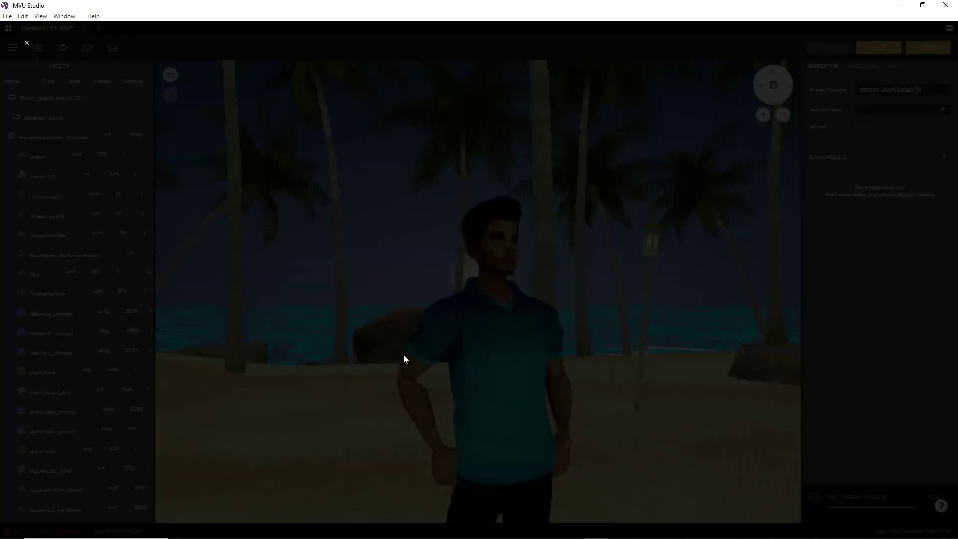
Accept the FBX skeleton, material and animation settings and import the Anim--docksouth15.POSE animation.
left_click(480, 499)
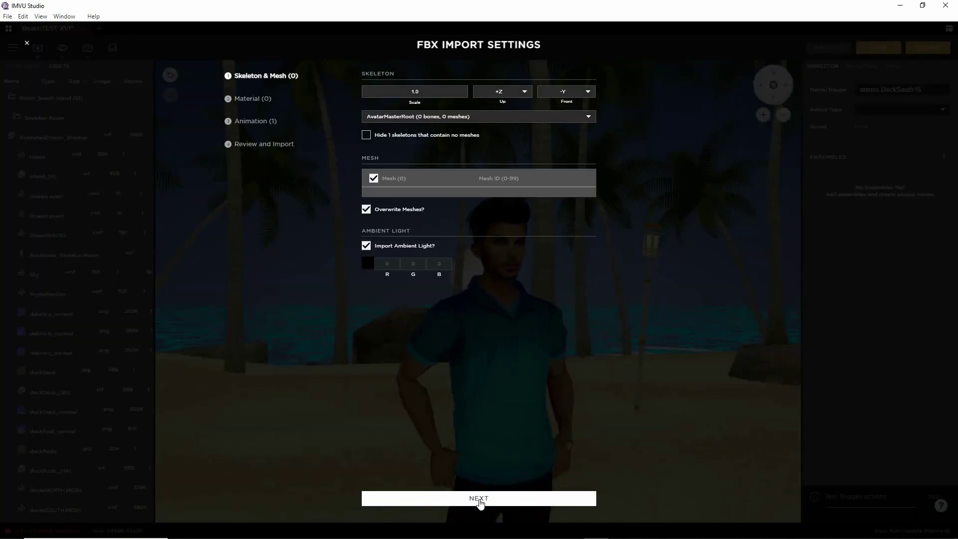
left_click(480, 498)
left_click(480, 499)
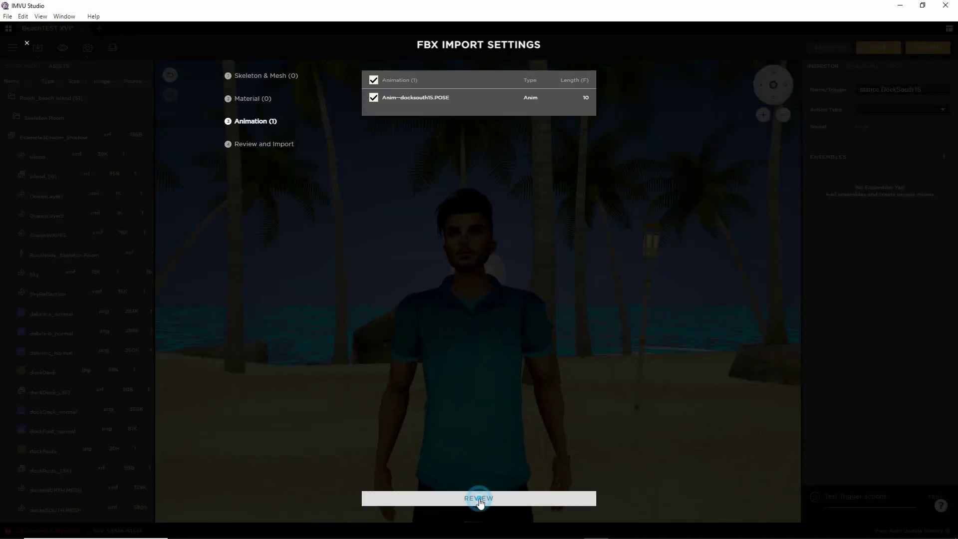
left_click(475, 499)
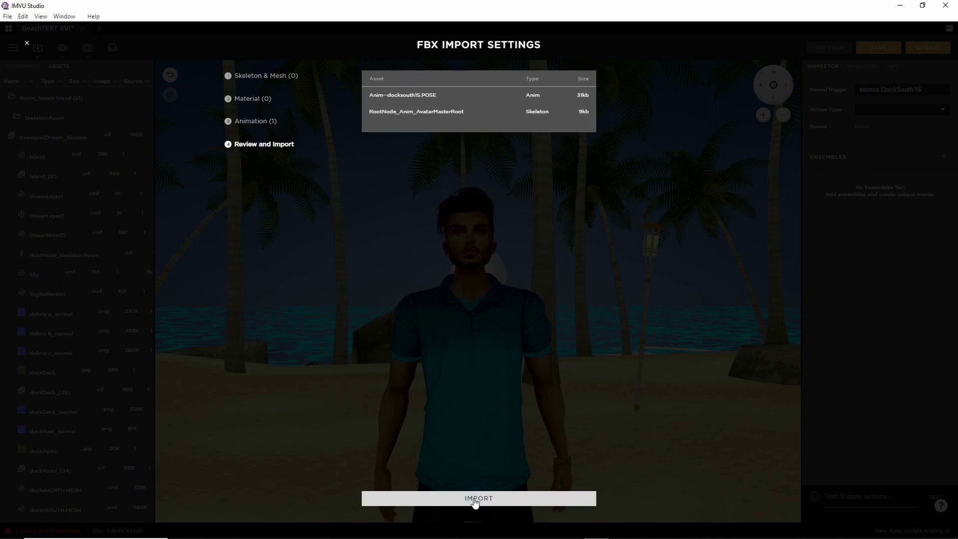
left_click(480, 501)
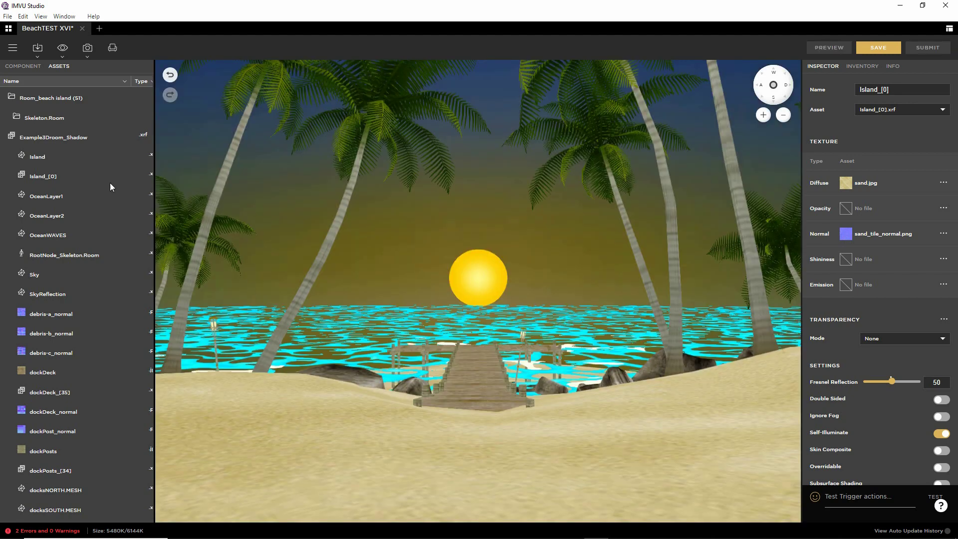
Set the room component's skeleton asset back to RootNode_Skeleton.Room.xsf.
left_click(22, 66)
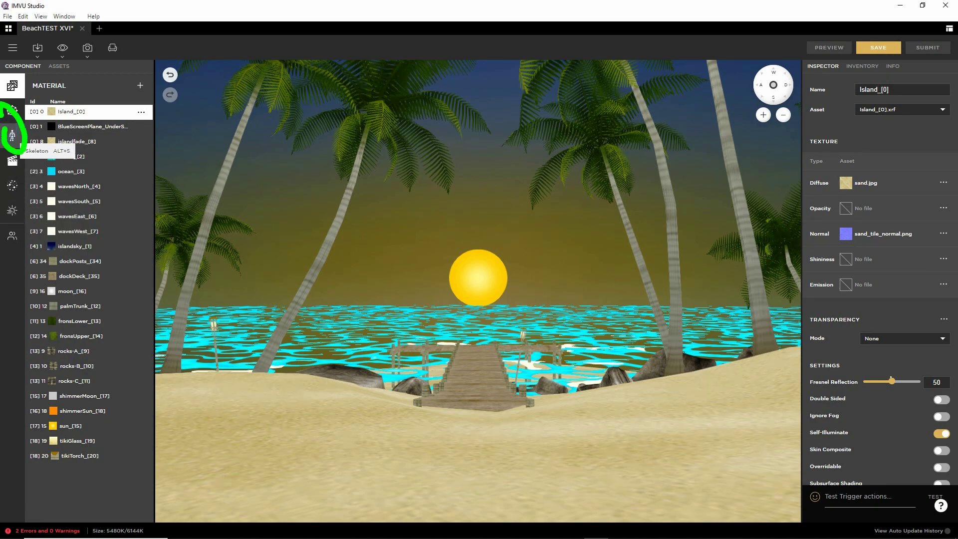
left_click(13, 135)
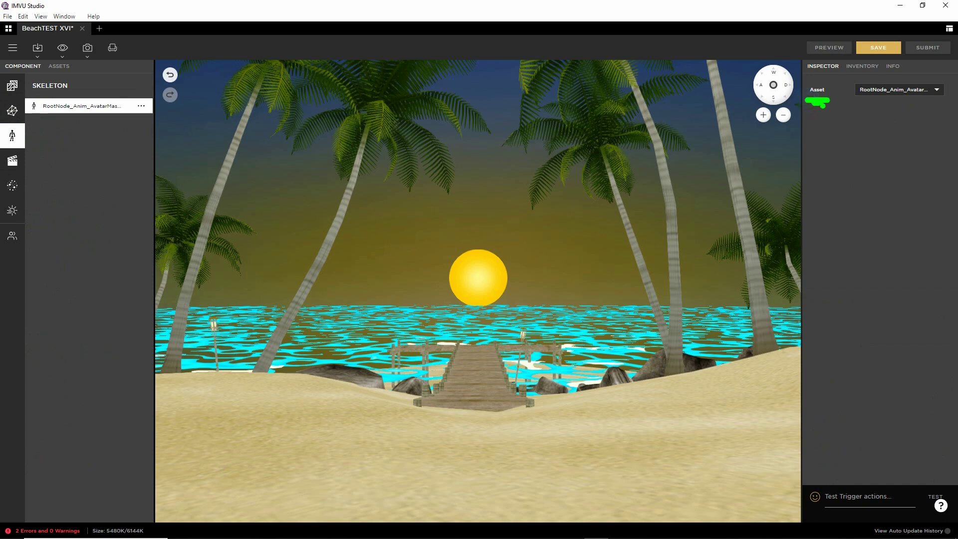
left_click(882, 93)
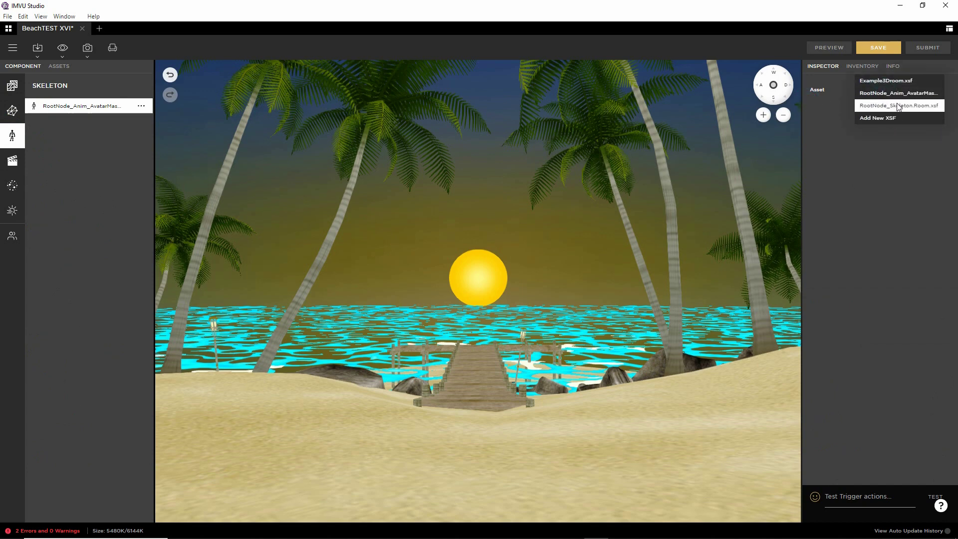
left_click(898, 106)
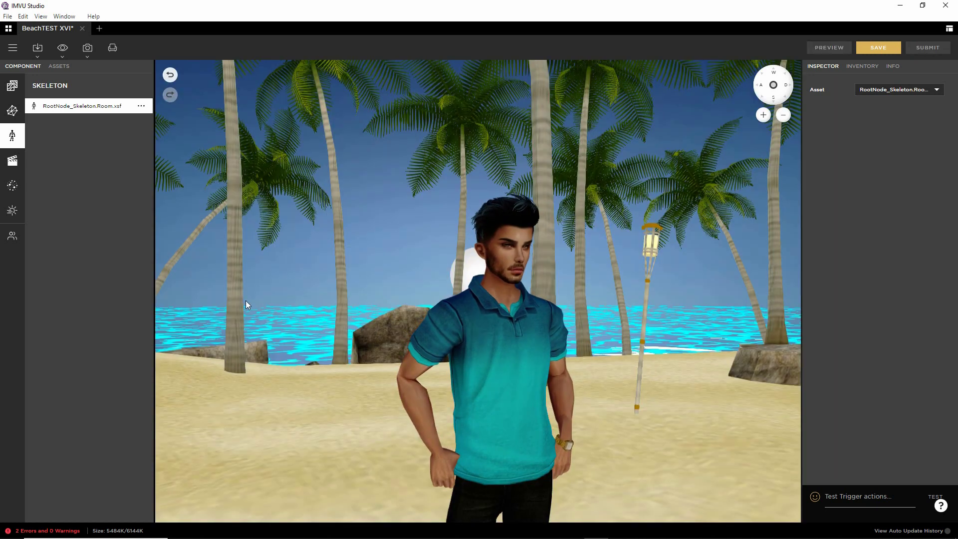
Add an ensemble to the stance.DockSouth16 action using Anim--docksouth15.POSE.xaf as its skeletal animation.
left_click(12, 160)
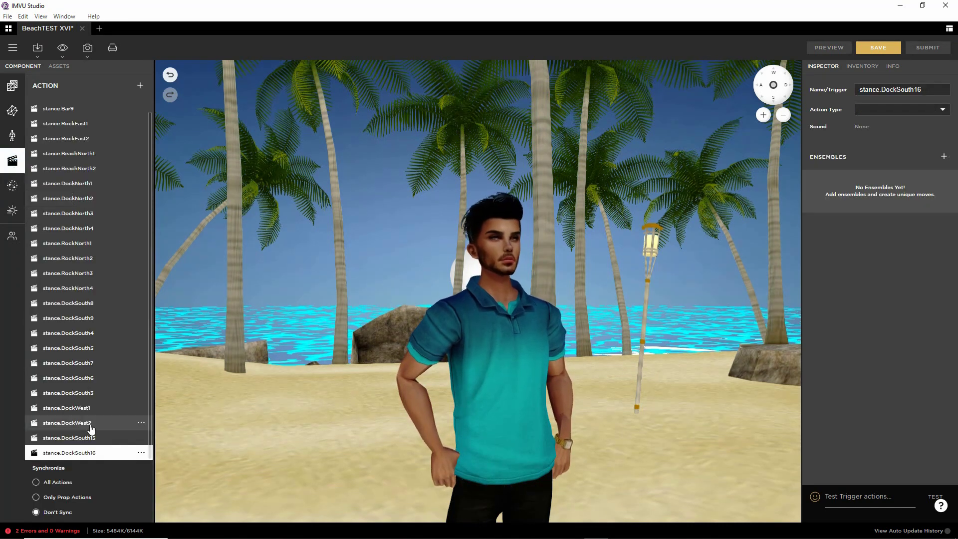
key("ctrl+2")
left_click_drag(63, 432, 92, 439)
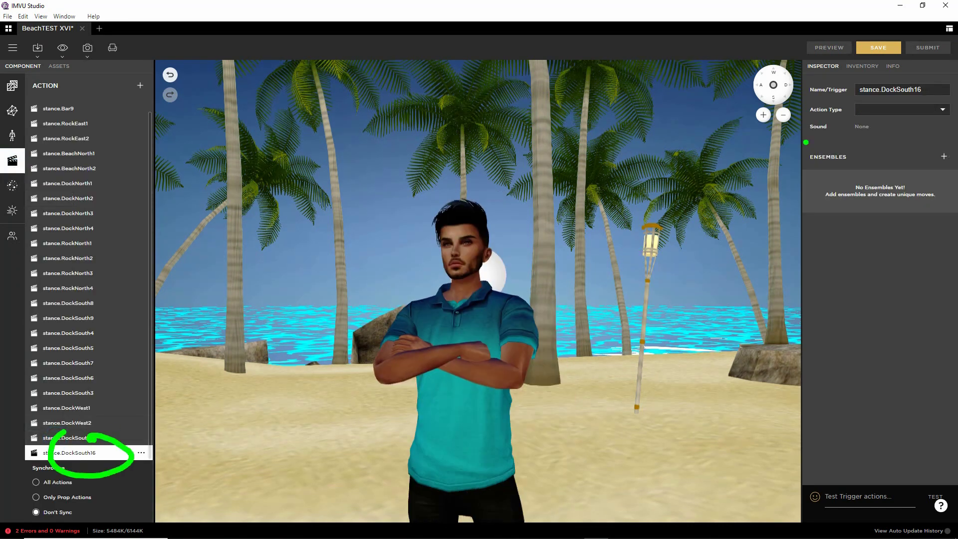
left_click_drag(935, 146, 910, 153)
key("Escape")
left_click(944, 156)
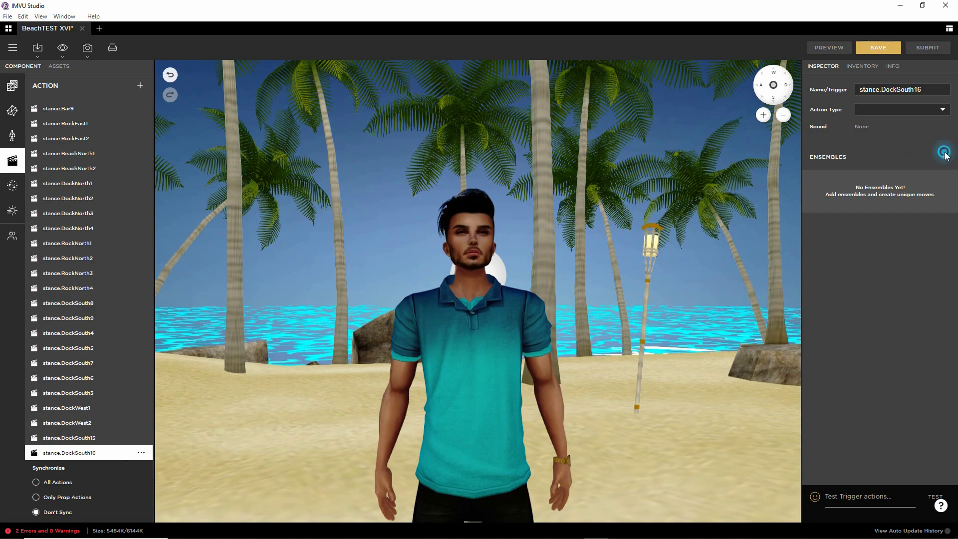
left_click(946, 157)
left_click(777, 203)
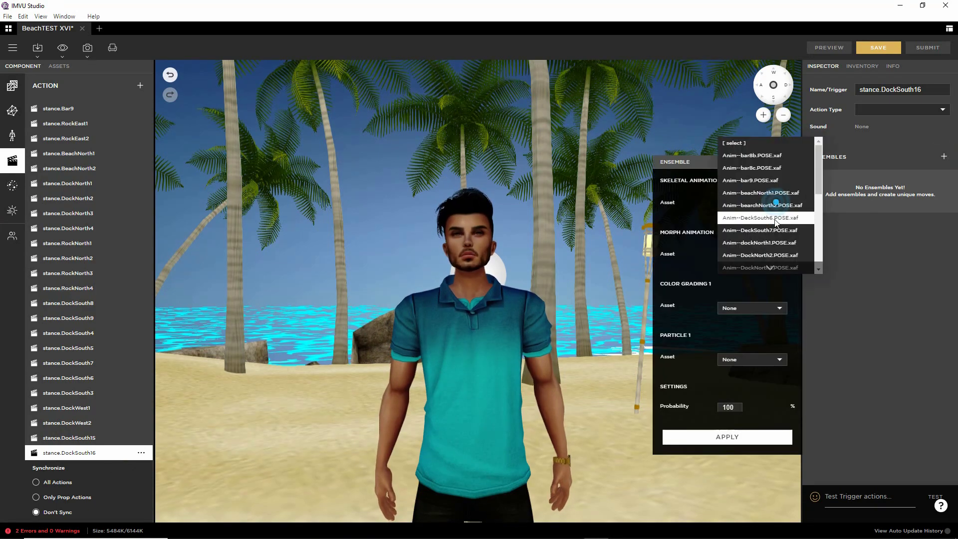
left_click(774, 254)
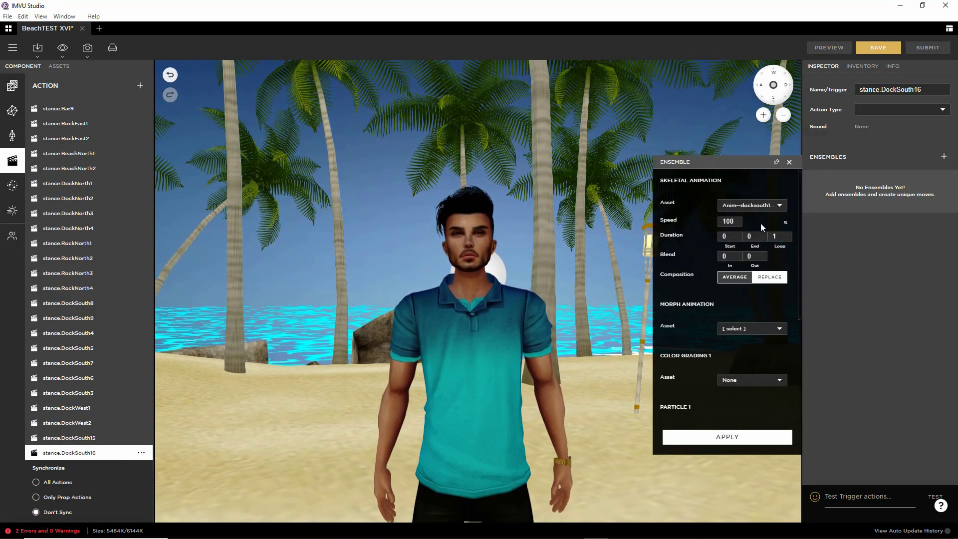
Set the skeletal animation's duration to start 1, end 2 and loop 0, apply the ensemble and preview the changes.
left_click_drag(731, 236, 701, 236)
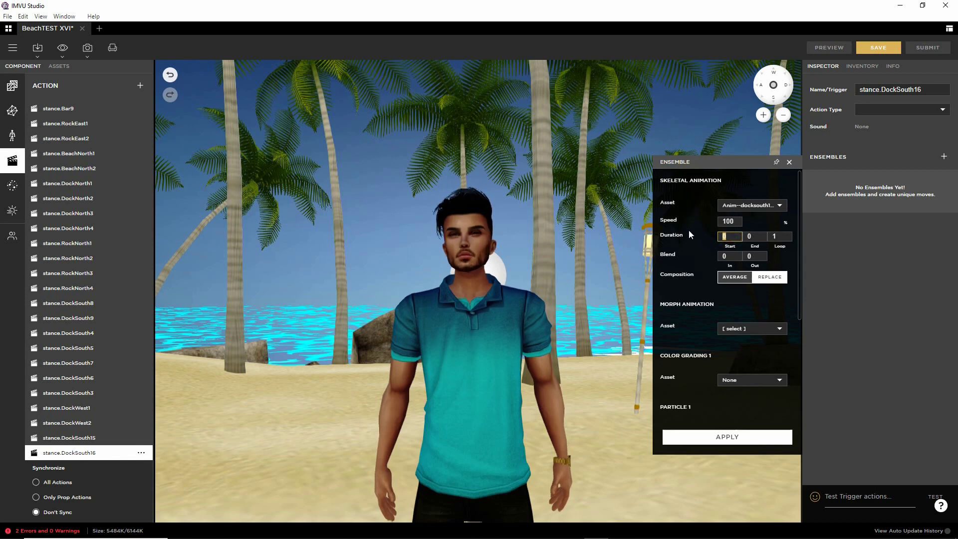
type("1")
double_click(752, 237)
type("2")
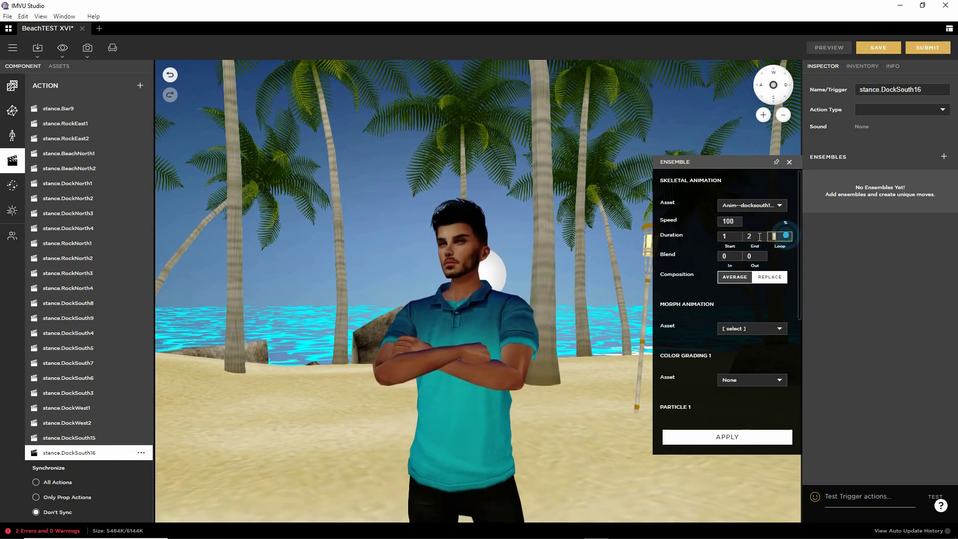
key("Tab")
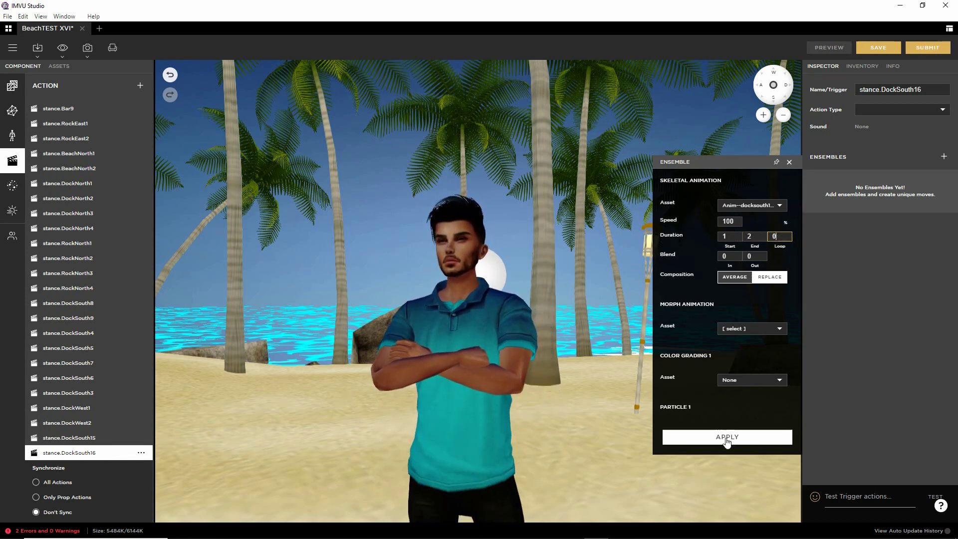
left_click(726, 439)
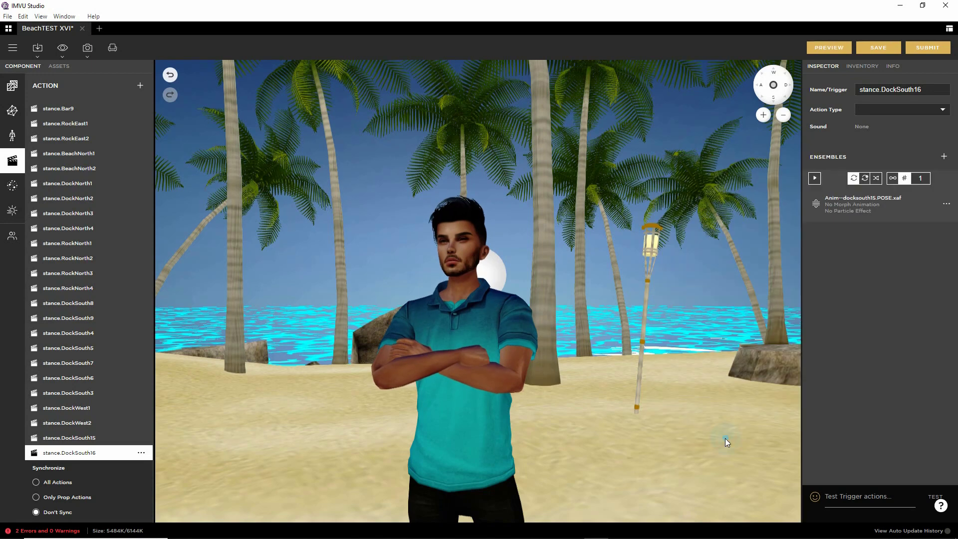
left_click(829, 47)
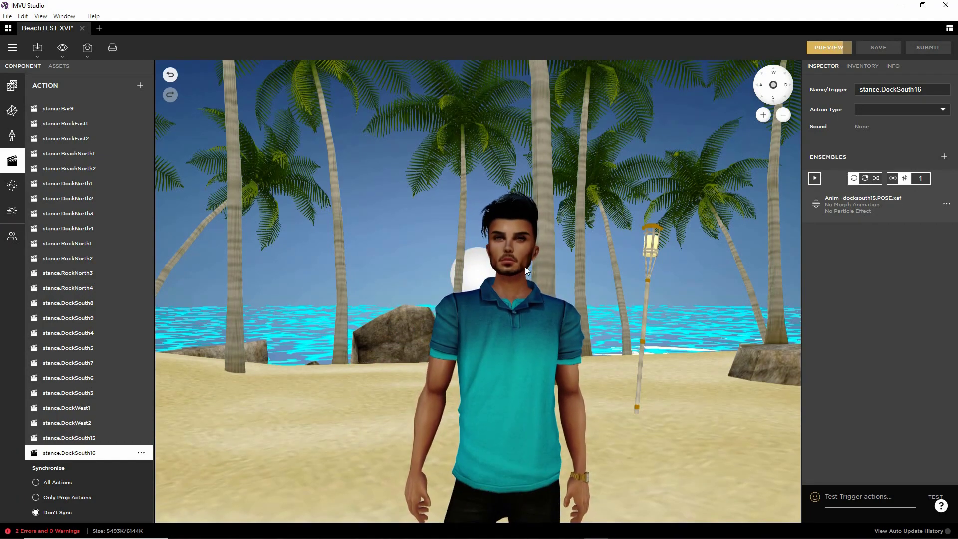
Move the avatar to a seat spot on the dock and examine its pose there.
key("Escape")
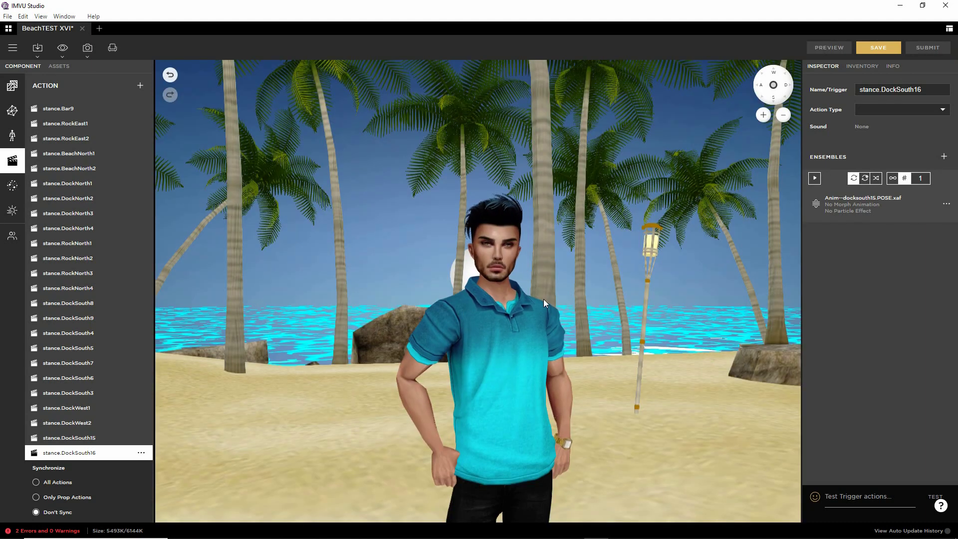
left_click_drag(543, 299, 366, 393)
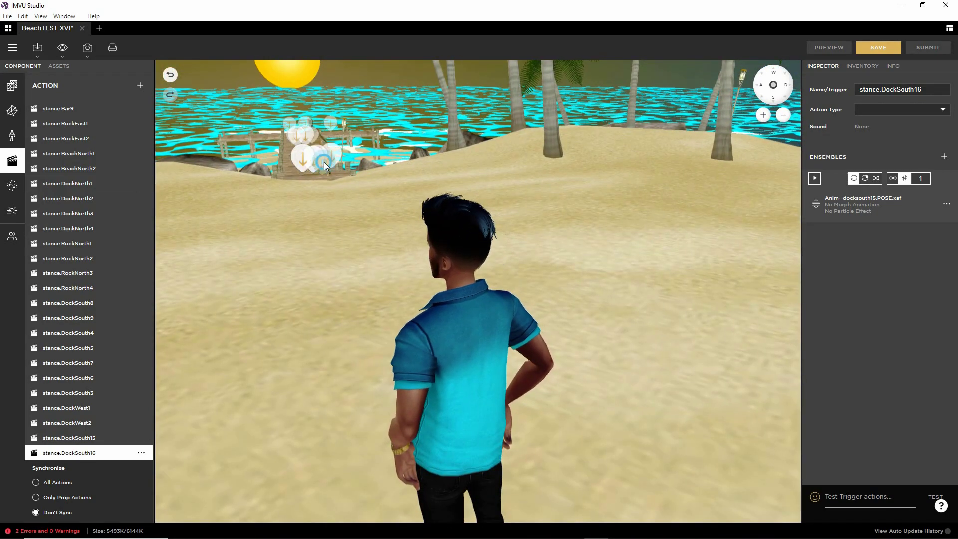
left_click(325, 162)
left_click_drag(333, 322, 542, 383)
right_click_drag(543, 382, 441, 148)
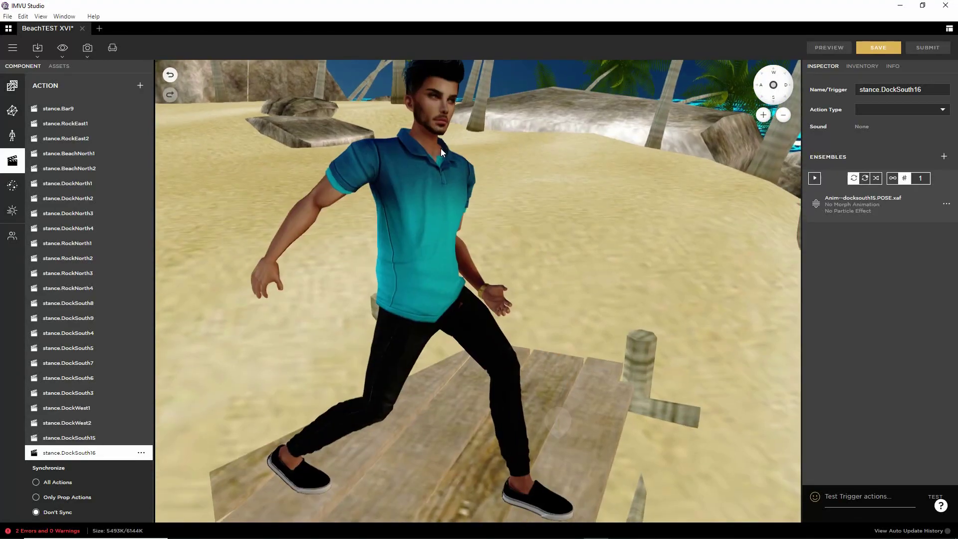
left_click_drag(549, 323, 342, 319)
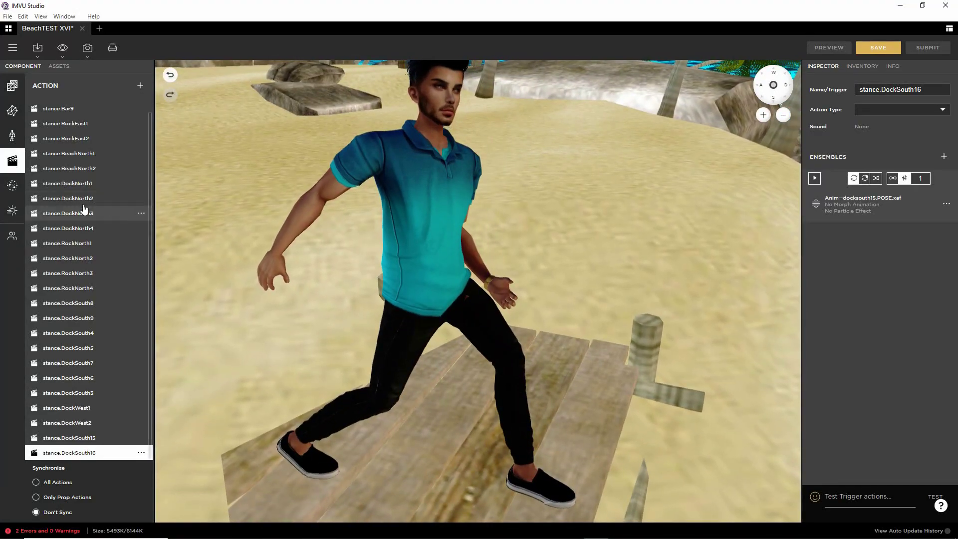
Open "Anim_pose - island - docksouth16.fbx" for FBX import.
left_click(36, 50)
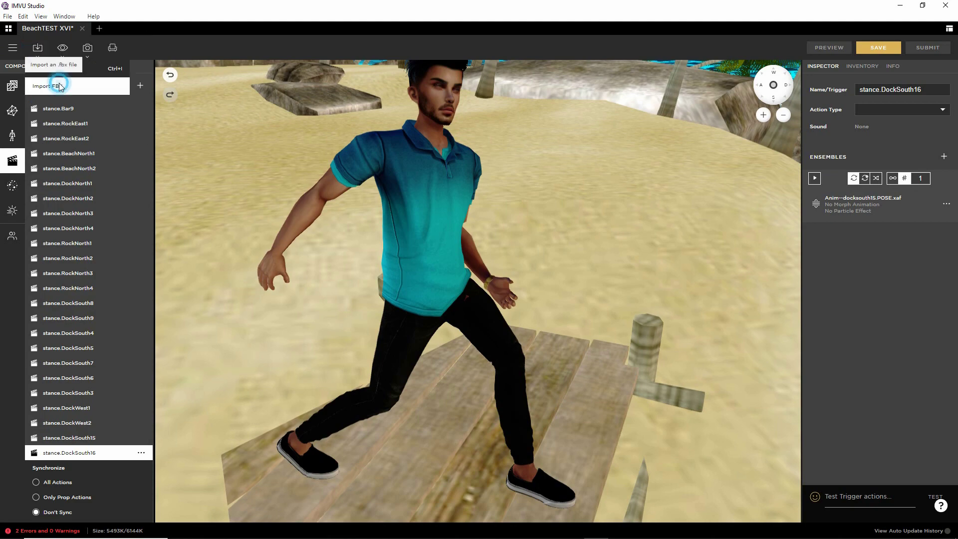
left_click(70, 92)
scroll(493, 322, "down", 1)
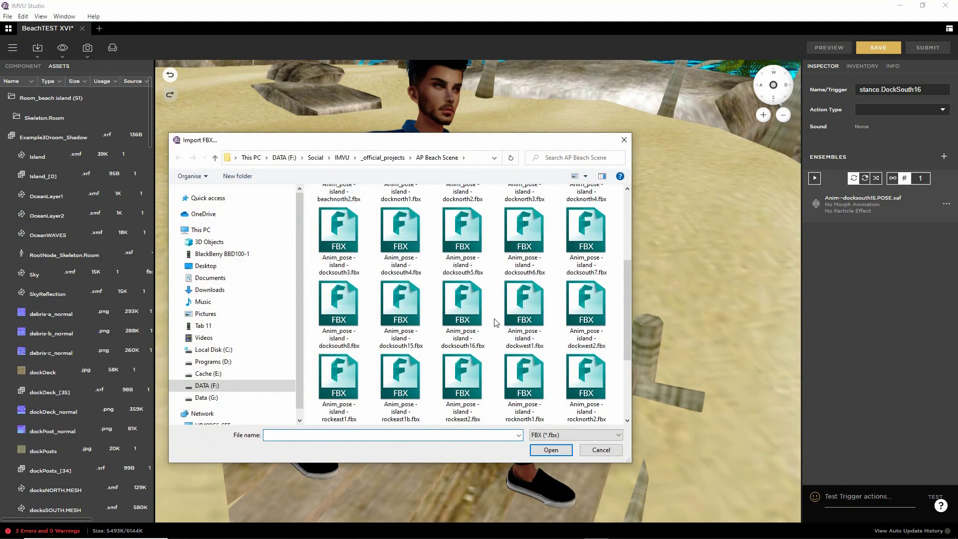
left_click(462, 306)
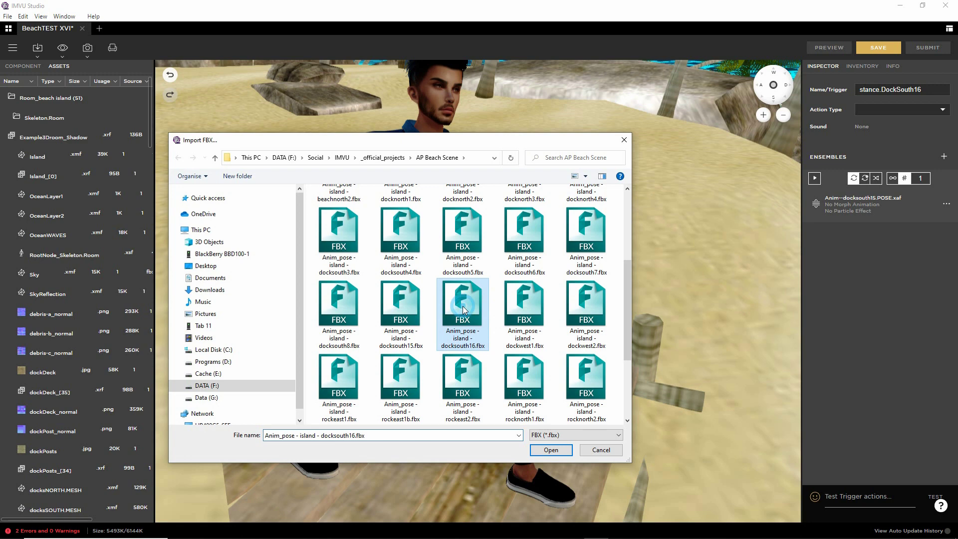
left_click(551, 451)
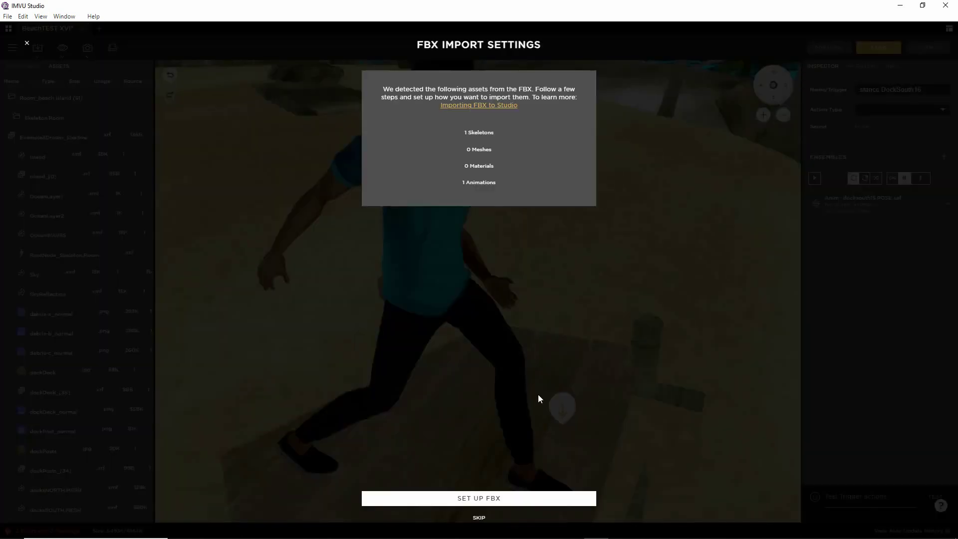
Accept the FBX skeleton, material and animation settings and import the Anim--docksouth16.POSE animation.
left_click(480, 498)
left_click(480, 498)
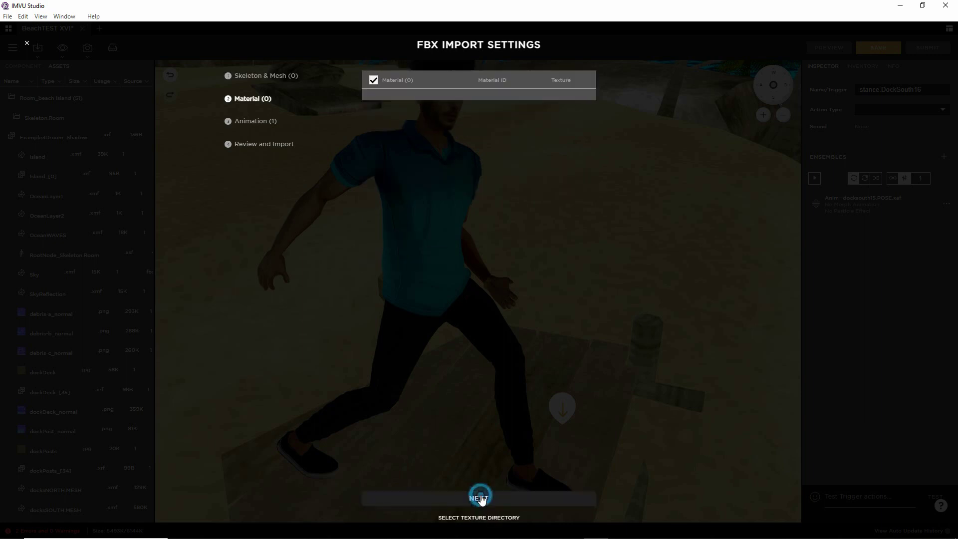
left_click(480, 498)
left_click(480, 498)
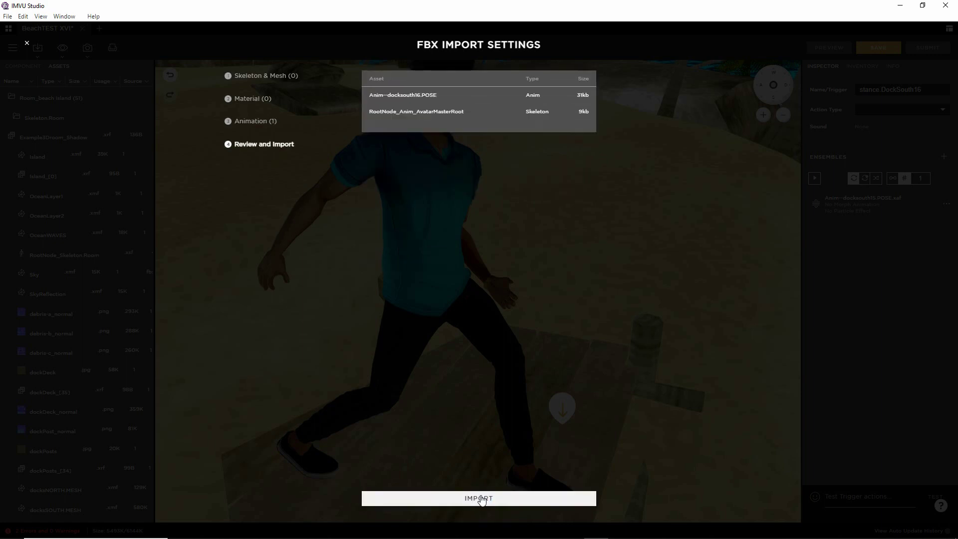
left_click(480, 498)
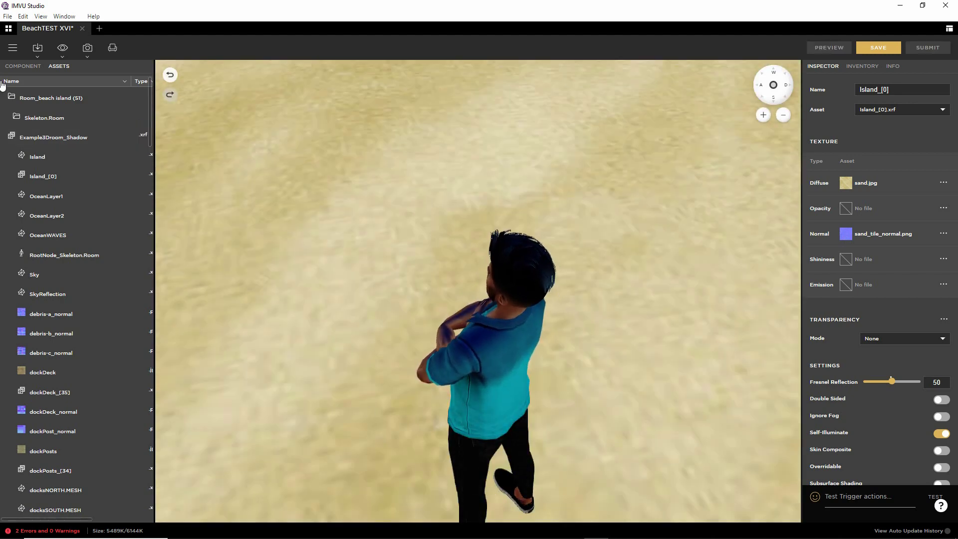
Set the room's skeleton asset back to RootNode_Skeleton.Room.xsf and preview the change.
left_click(18, 66)
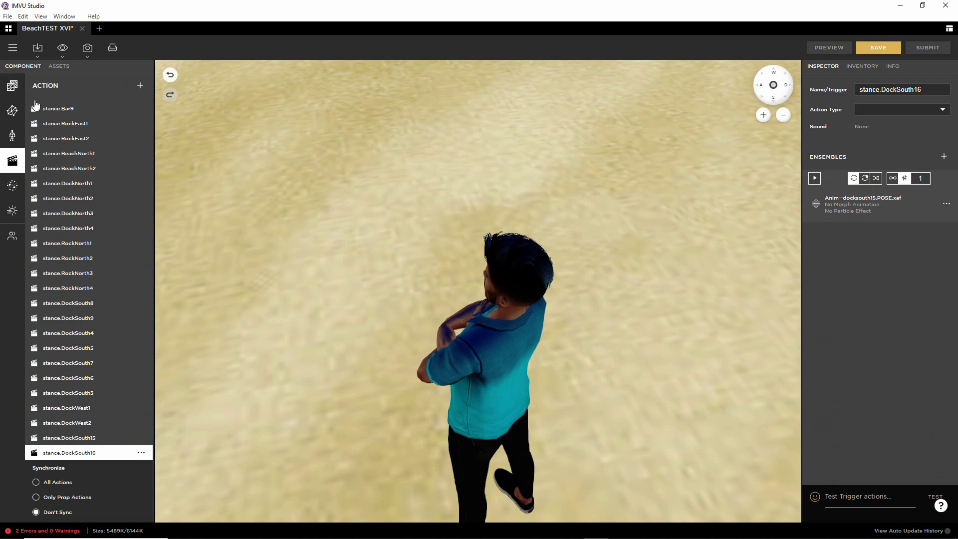
left_click(12, 135)
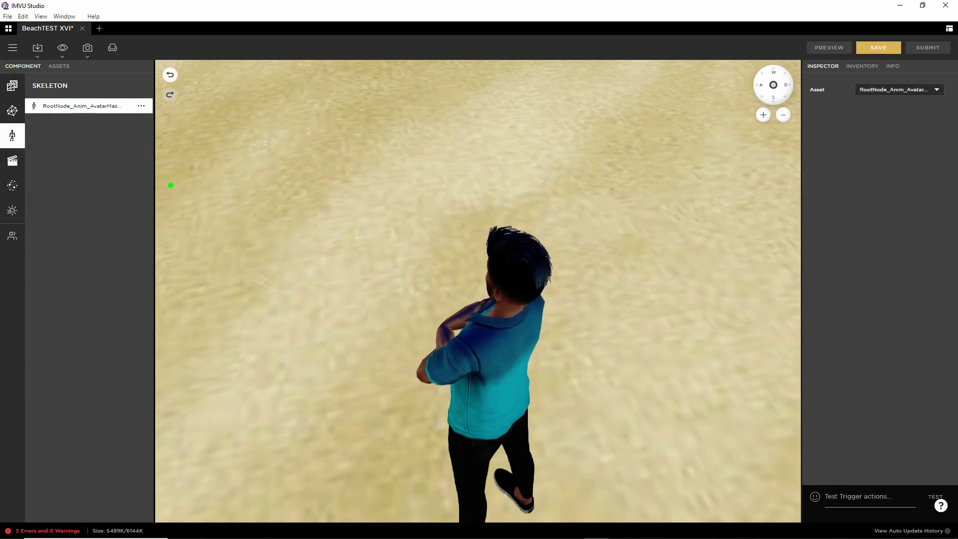
left_click(10, 130)
left_click_drag(53, 114, 119, 110)
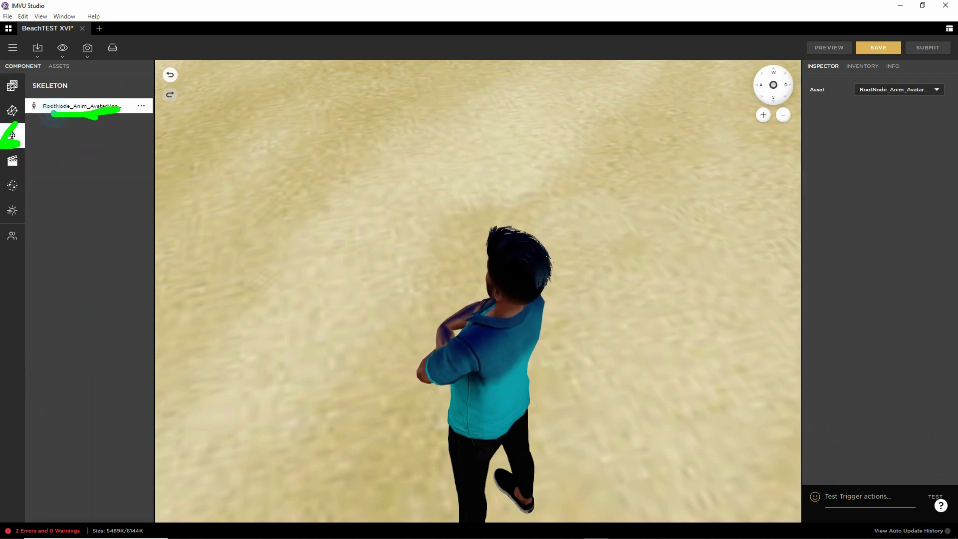
mouse_move(871, 104)
left_mouse_down()
mouse_move(903, 103)
mouse_move(899, 115)
left_mouse_up()
key("Escape")
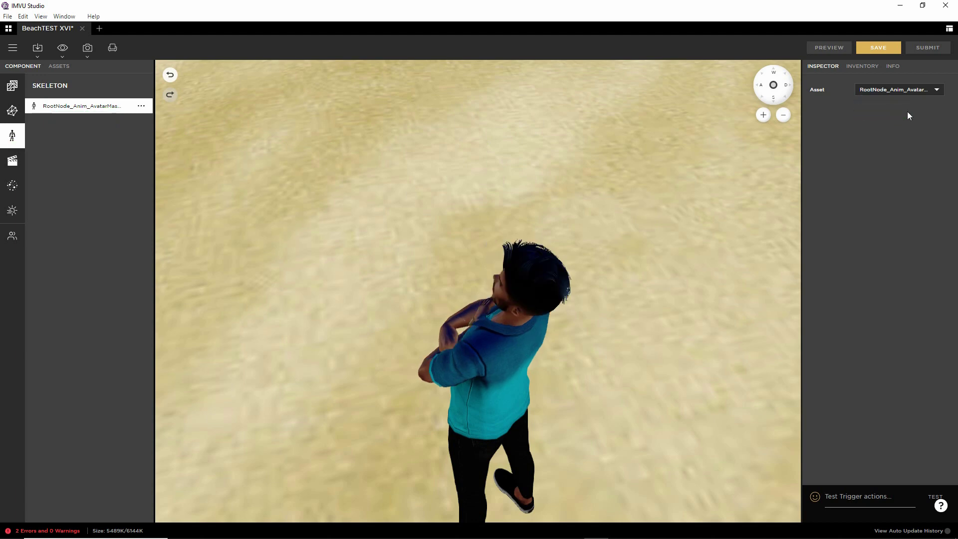
left_click(899, 85)
left_click(899, 105)
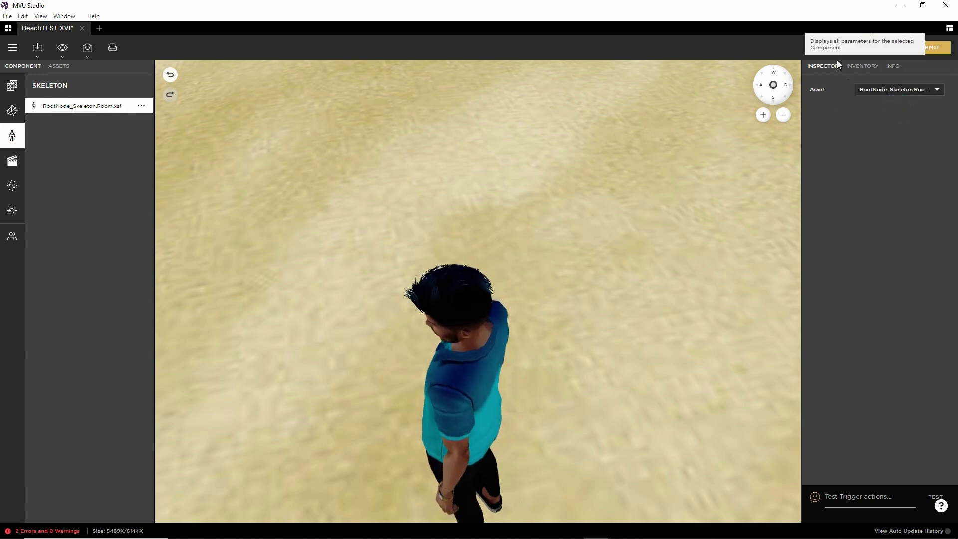
left_click(830, 48)
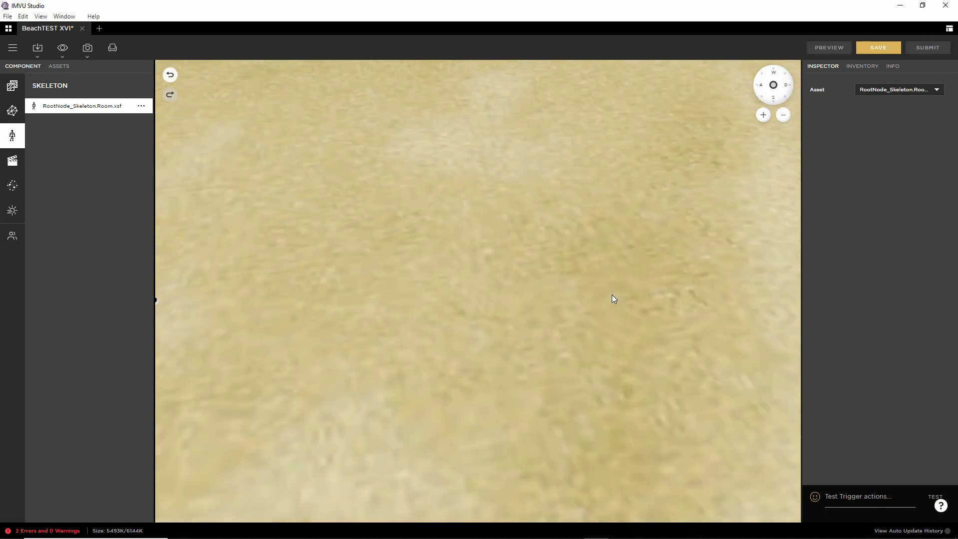
Add an ensemble to the stance.DockSouth15 action using Anim--docksouth16.POSE.xaf as its skeletal animation.
left_click(13, 162)
left_click(73, 439)
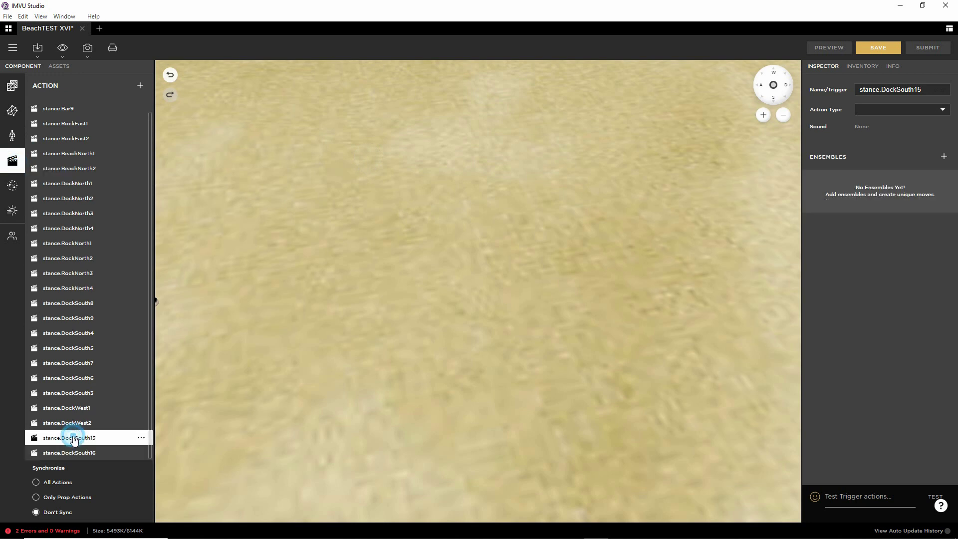
left_click_drag(51, 445, 45, 441)
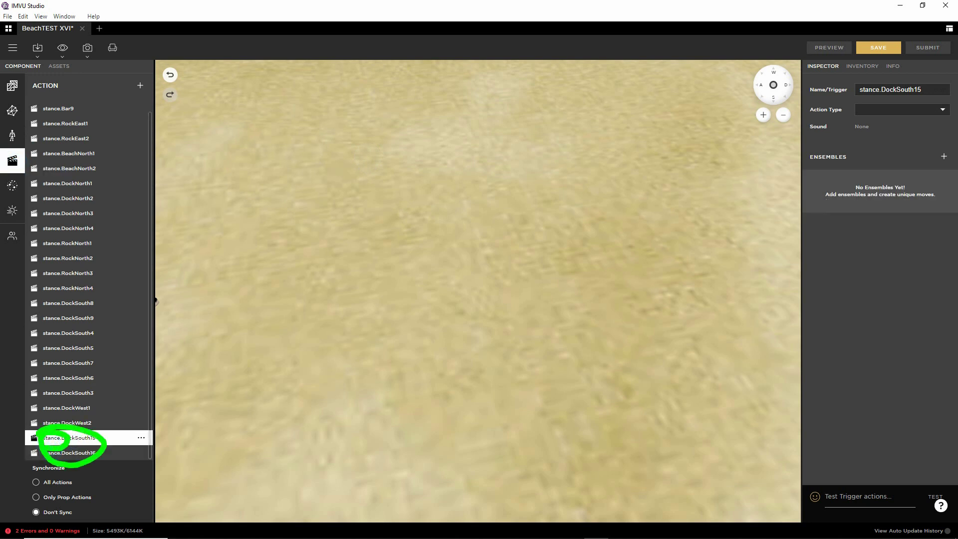
mouse_move(851, 83)
left_mouse_down()
mouse_move(925, 85)
mouse_move(865, 91)
left_mouse_up()
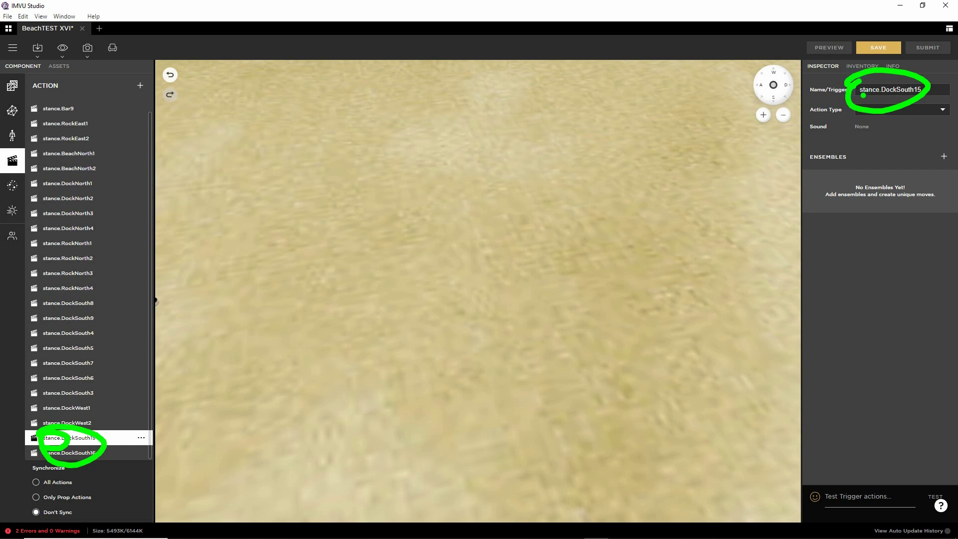
key("Escape")
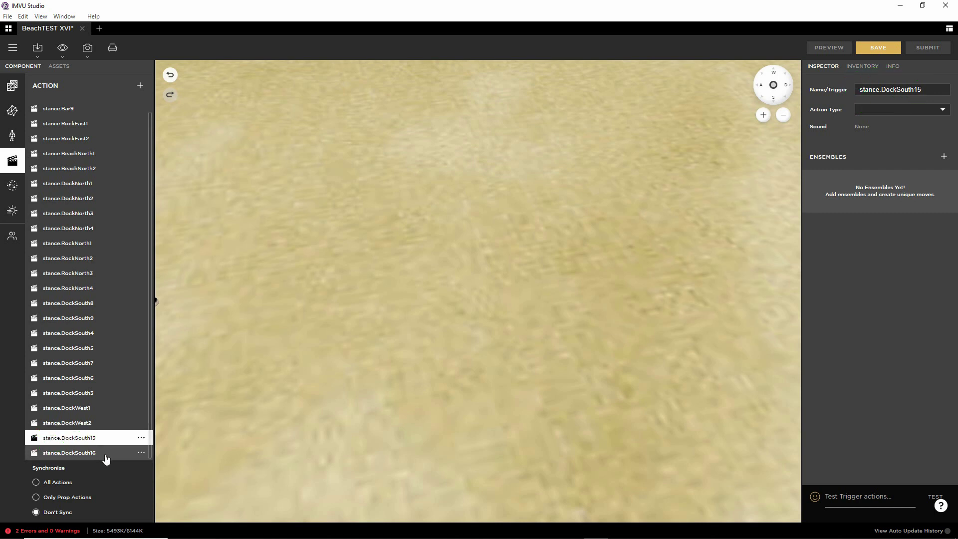
left_click(941, 158)
left_click(769, 202)
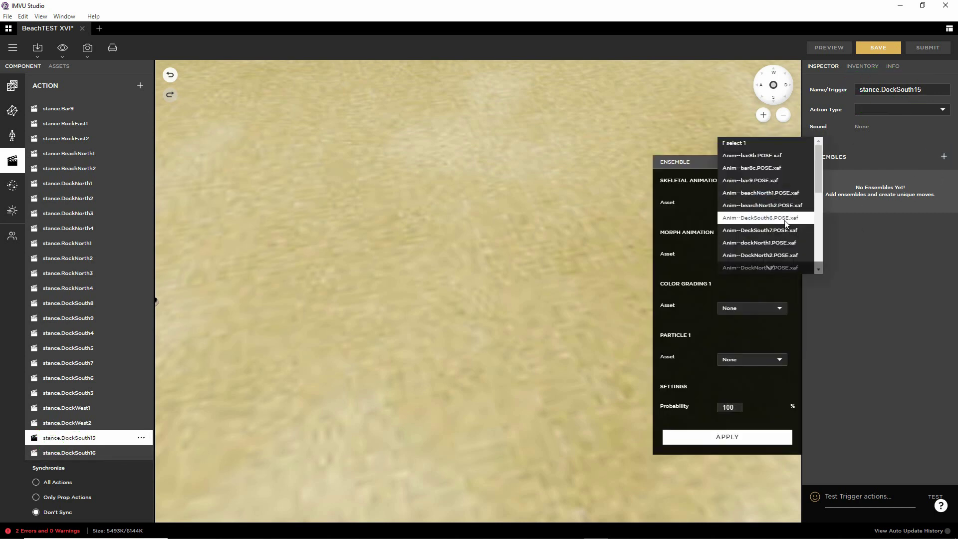
scroll(782, 230, "down", 2)
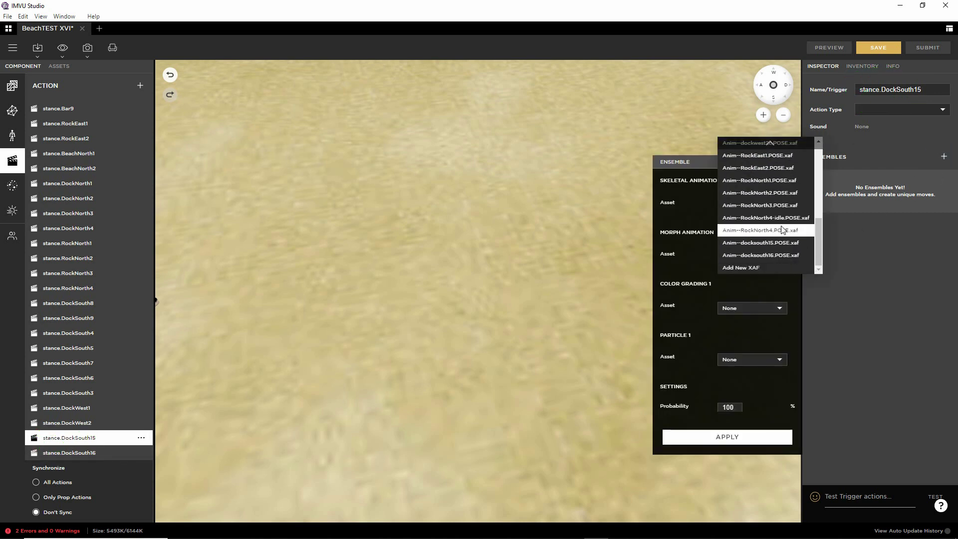
left_click(772, 254)
Set the stance.DockSouth15 ensemble's duration to start 1 and end 2, apply it and preview the change.
left_click(724, 237)
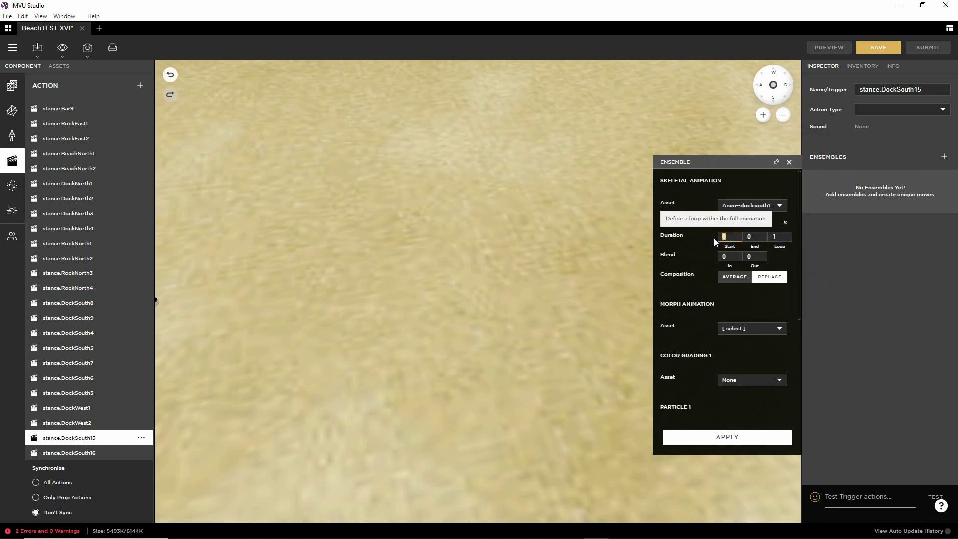
type("1")
left_click(762, 236)
type("2")
left_click(782, 236)
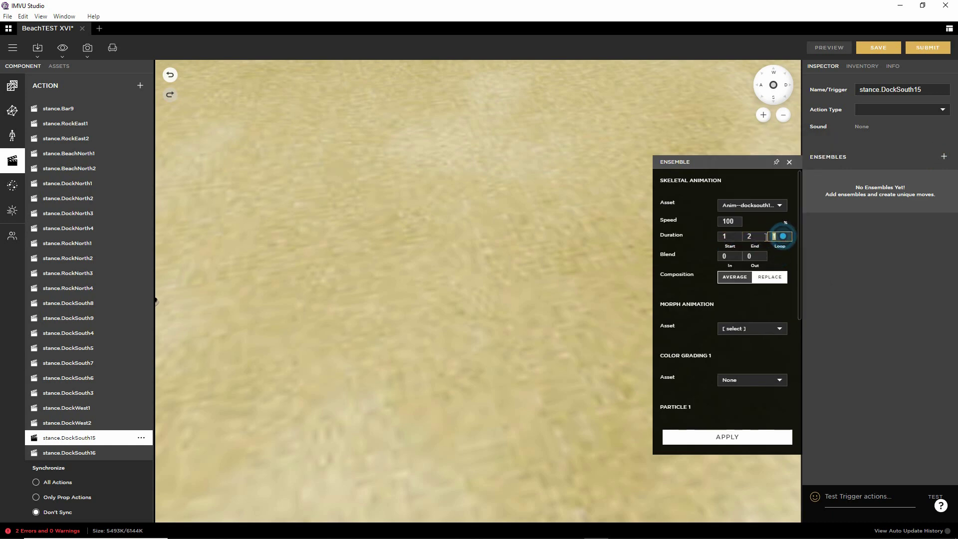
left_click(726, 440)
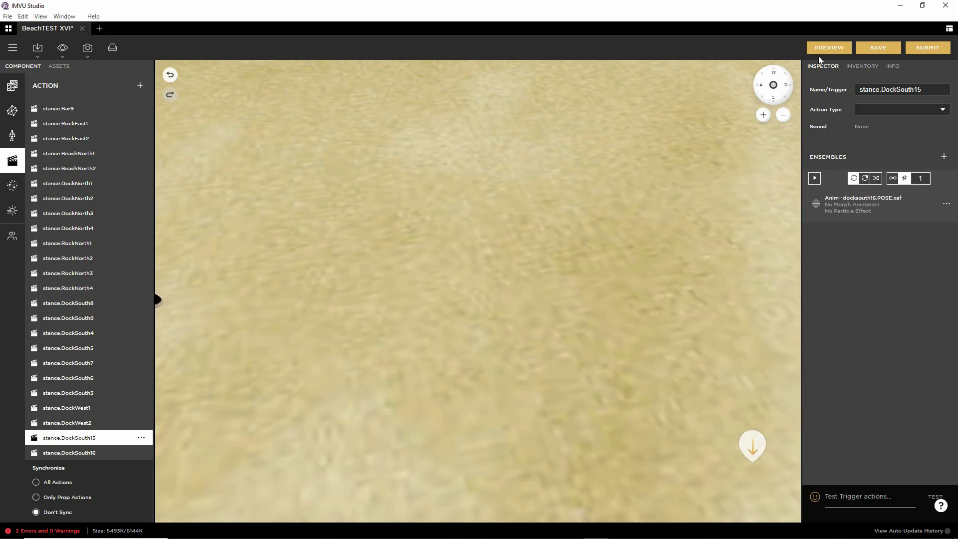
left_click(820, 48)
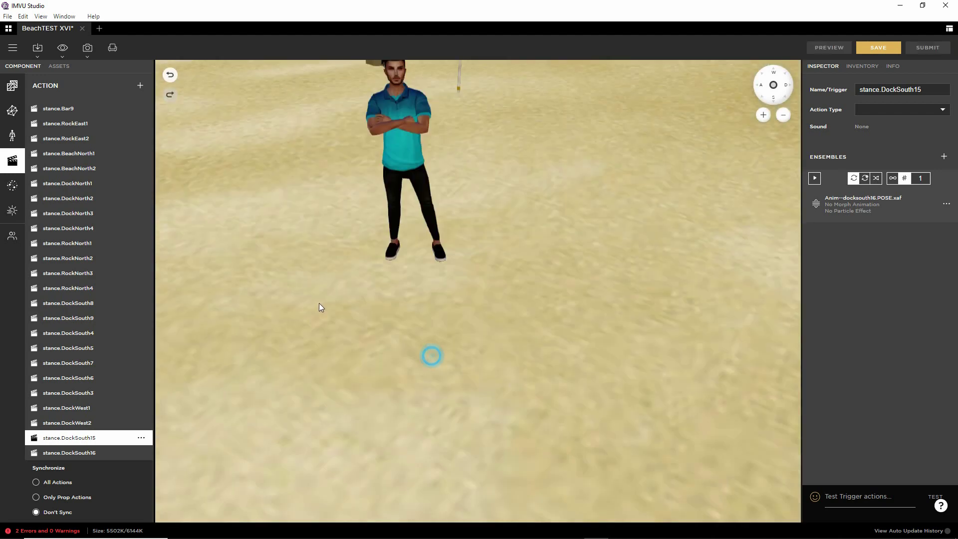
Place the Creator Avatar on the dock's seat and check its pose up close.
right_click_drag(364, 293, 203, 406)
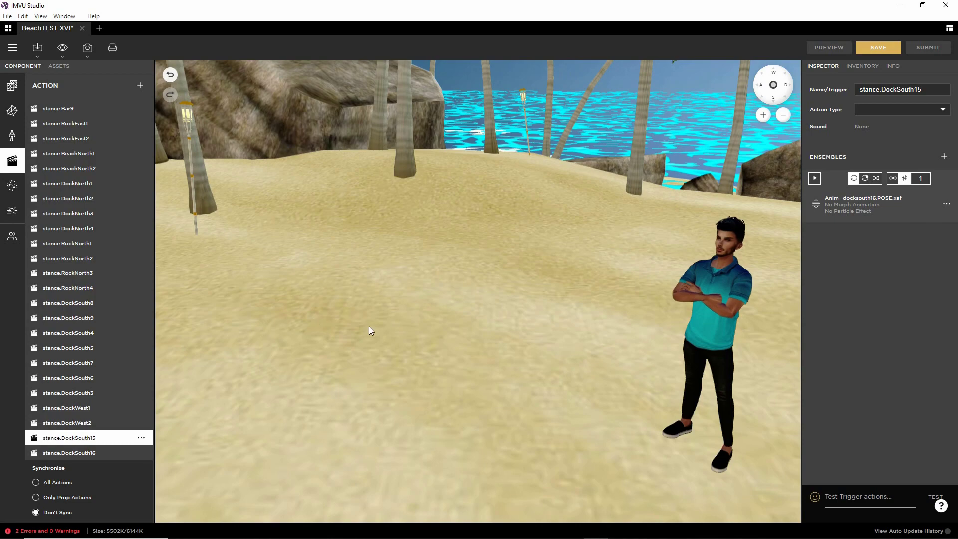
left_click_drag(370, 326, 480, 202)
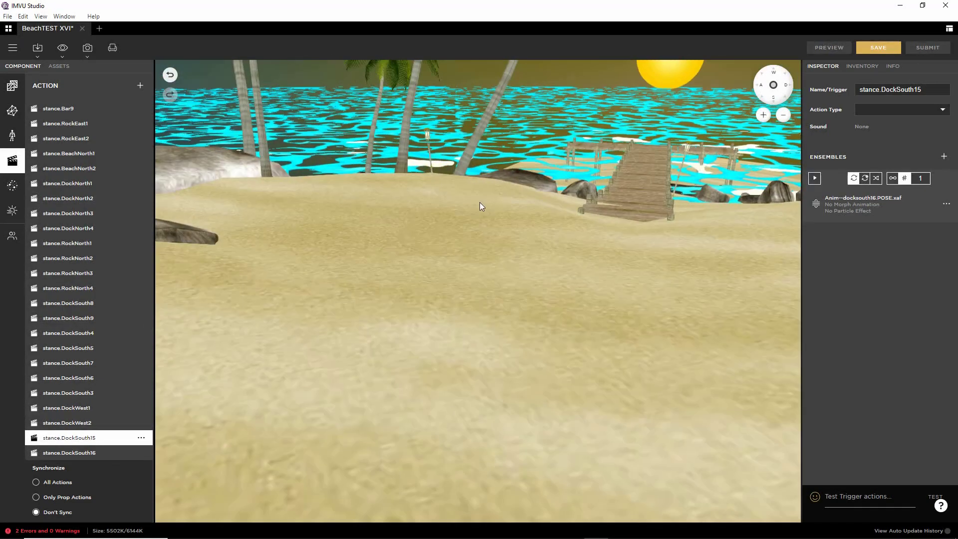
left_click(639, 203)
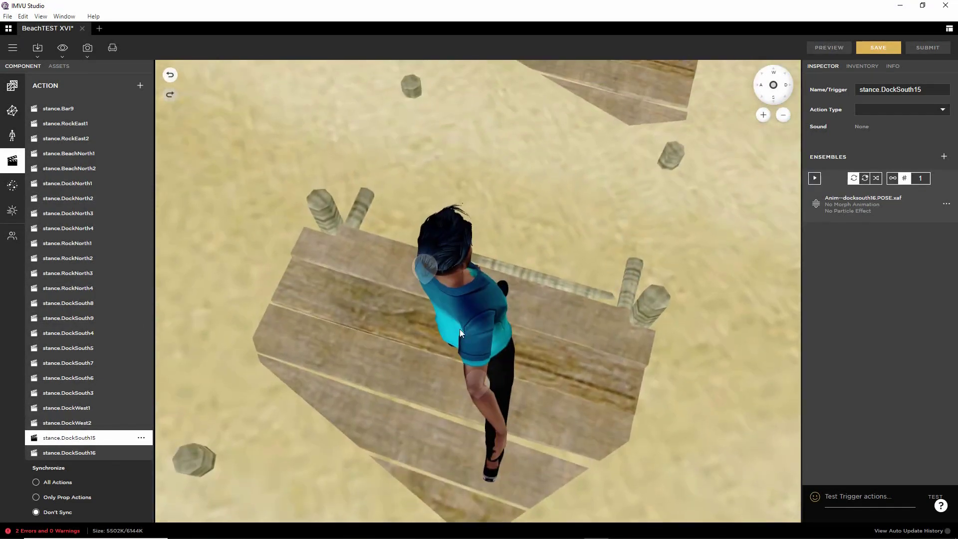
scroll(556, 381, "up", 3)
left_click_drag(556, 381, 439, 282)
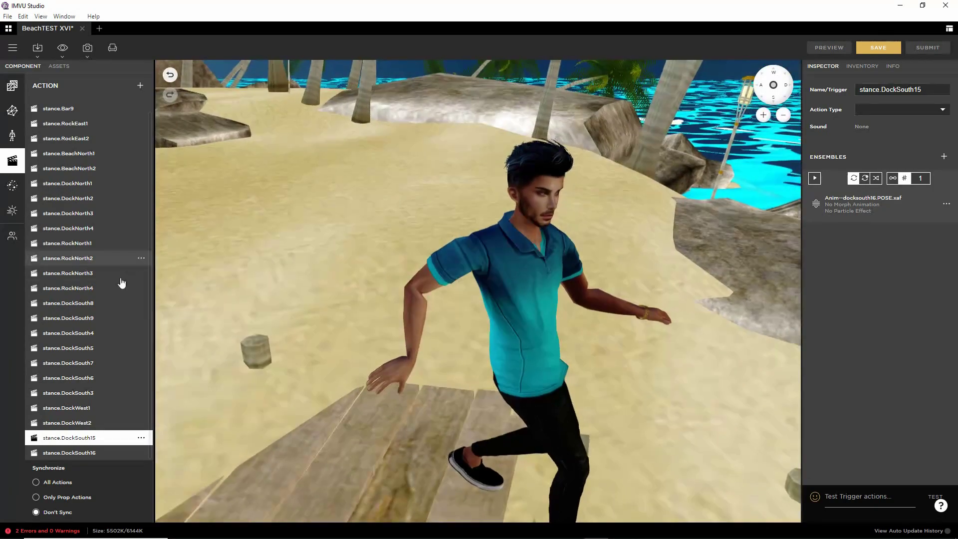
Add a second actor to the scene and check how its pose pairs with the Creator Avatar's on the dock.
left_click_drag(11, 220, 24, 223)
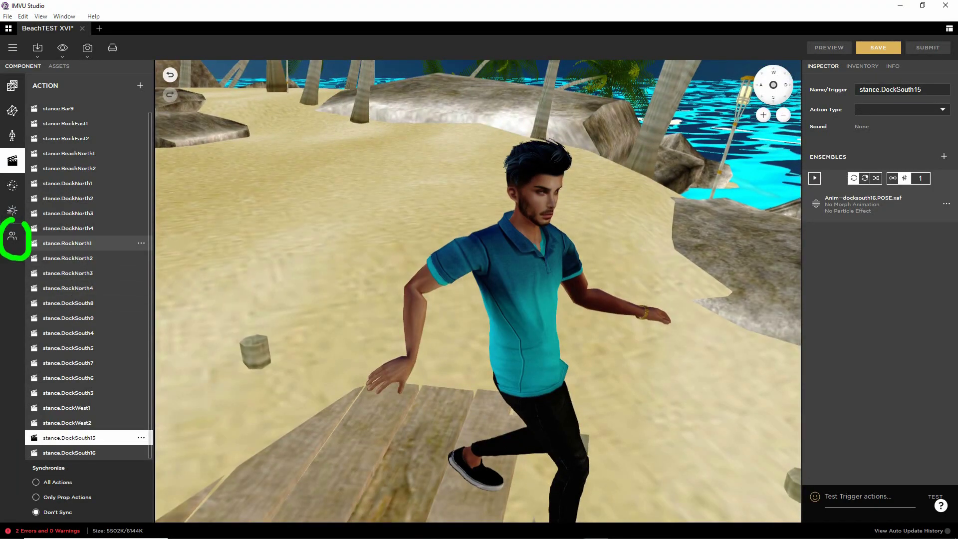
left_click(12, 235)
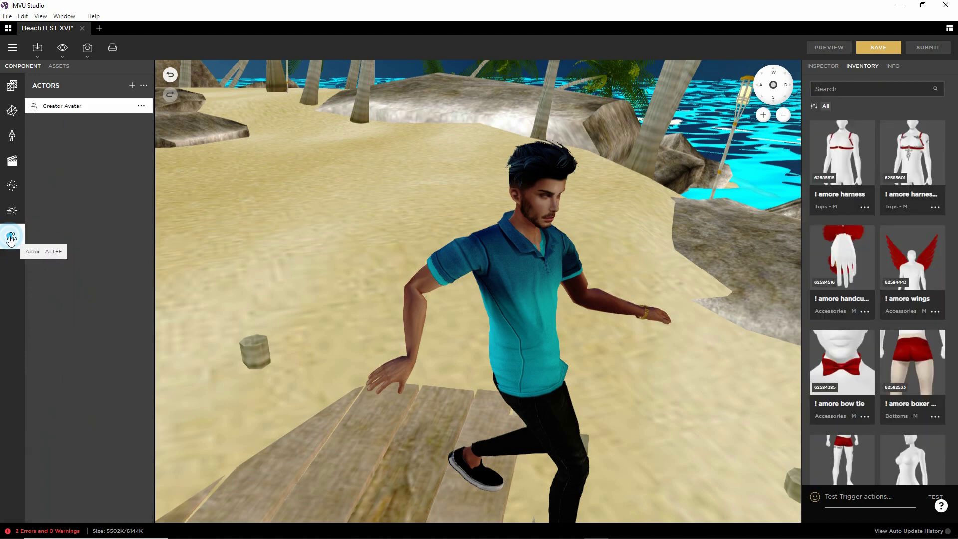
left_click(132, 85)
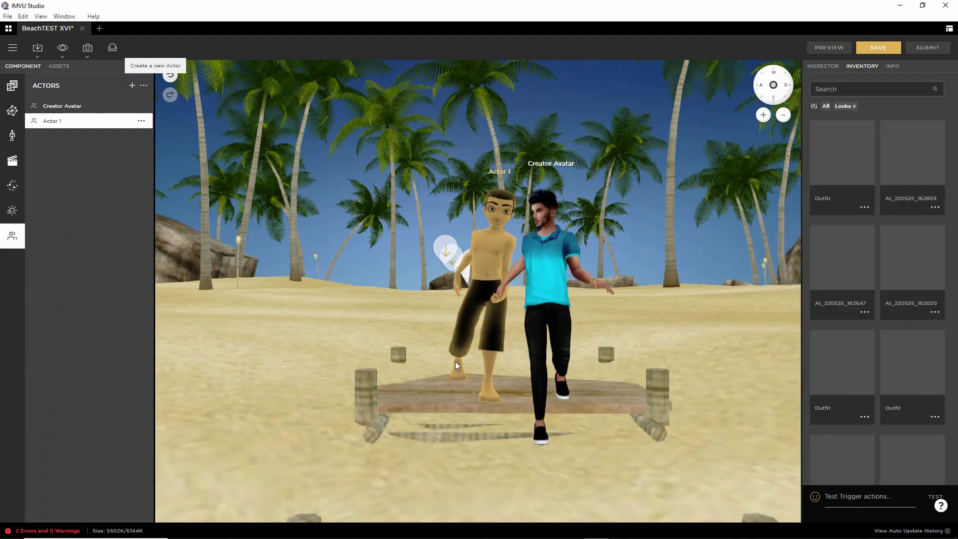
left_click_drag(455, 362, 580, 442)
right_click_drag(580, 441, 534, 359)
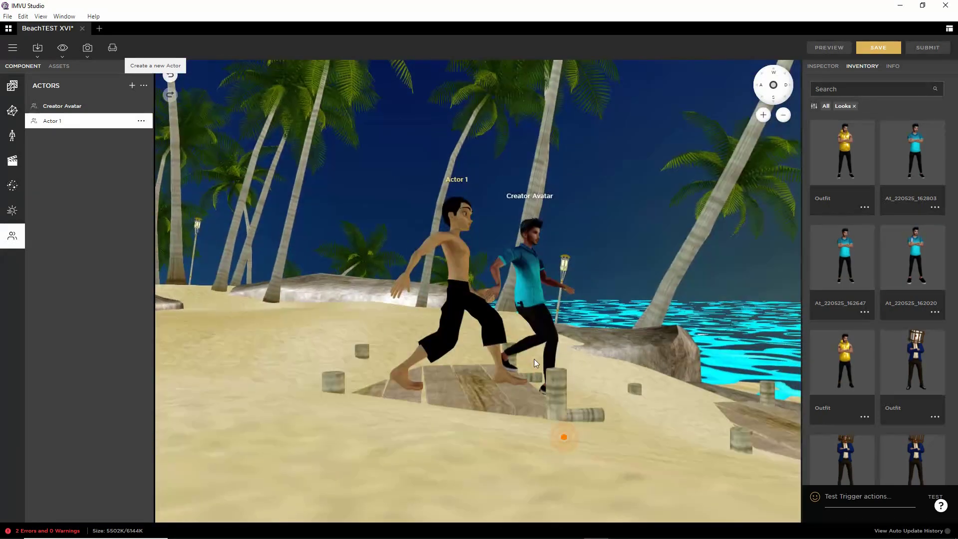
scroll(529, 369, "up", 5)
left_click_drag(505, 413, 477, 401)
scroll(455, 426, "down", 3)
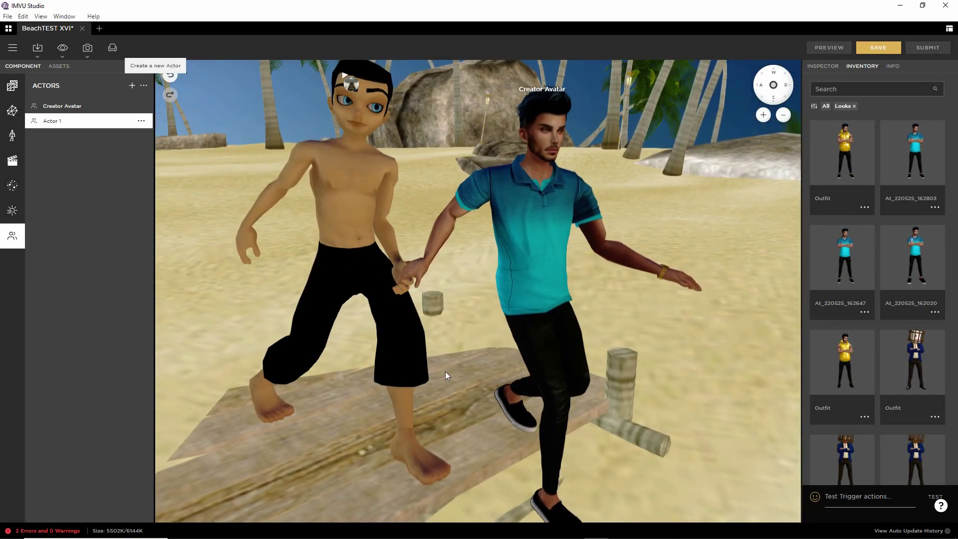
left_click(423, 361)
Filter the inventory to Looks for the Creator Avatar and apply the look At_201216_123622.
left_click(55, 106)
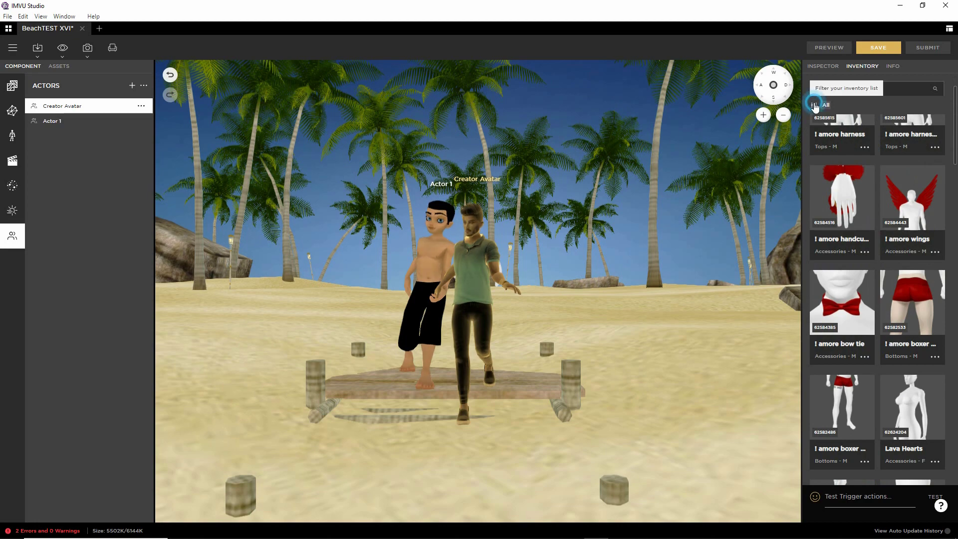
left_click(813, 105)
left_click(689, 239)
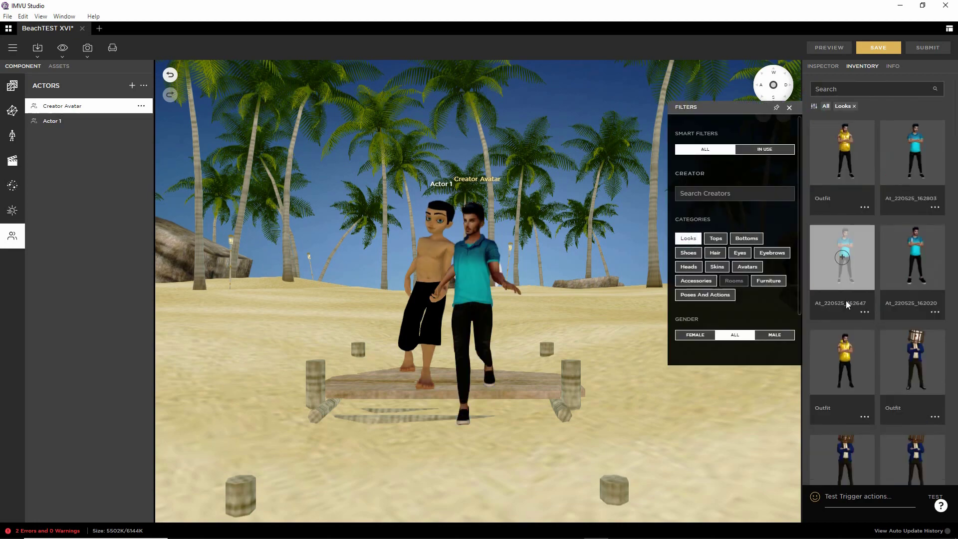
scroll(859, 311, "down", 1)
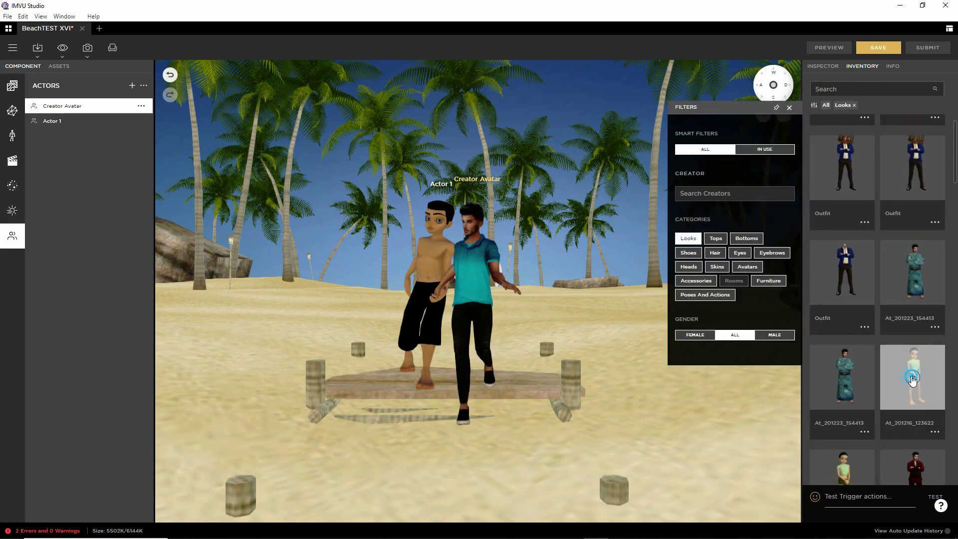
Examine the alignment of the male and female avatars' poses and hands on the dock from several angles.
left_click_drag(460, 367, 478, 397)
scroll(466, 409, "up", 3)
scroll(466, 409, "up", 4)
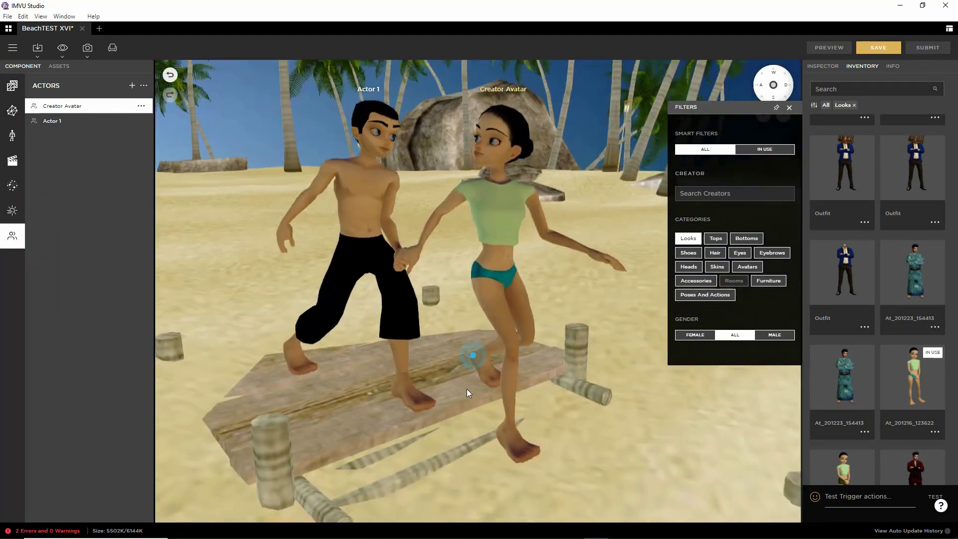
left_click_drag(467, 389, 508, 419)
mouse_move(590, 354)
left_mouse_down()
mouse_move(531, 354)
mouse_move(603, 353)
left_mouse_up()
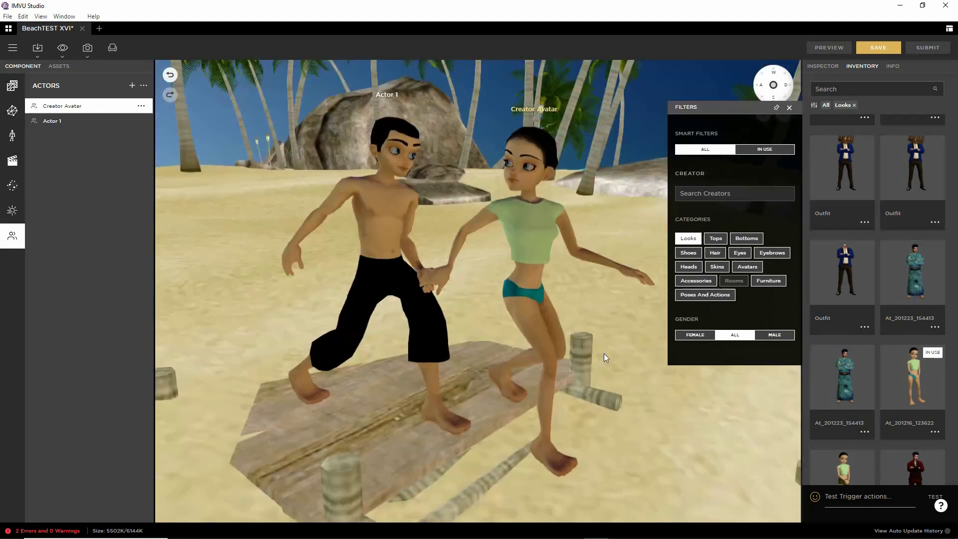
left_click_drag(593, 357, 590, 357)
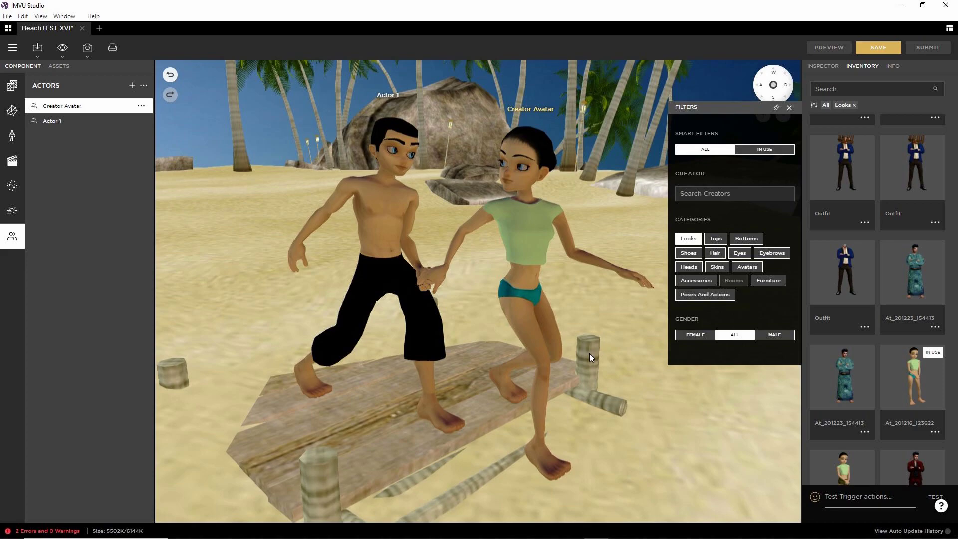